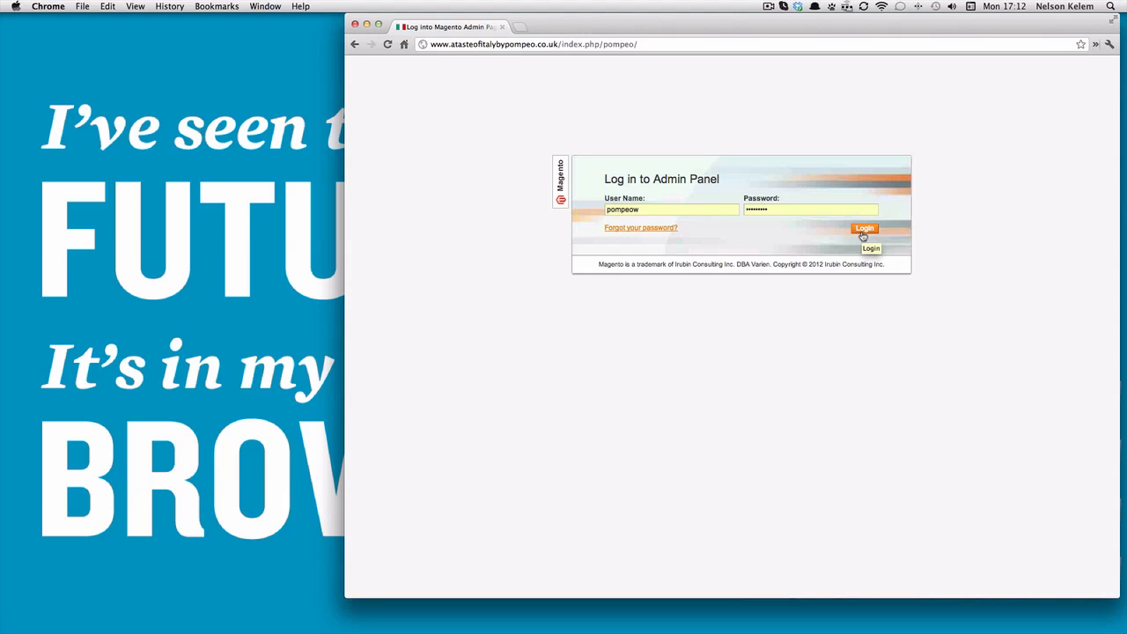
Step: Log in to the admin panel and open the system configuration
click(863, 231)
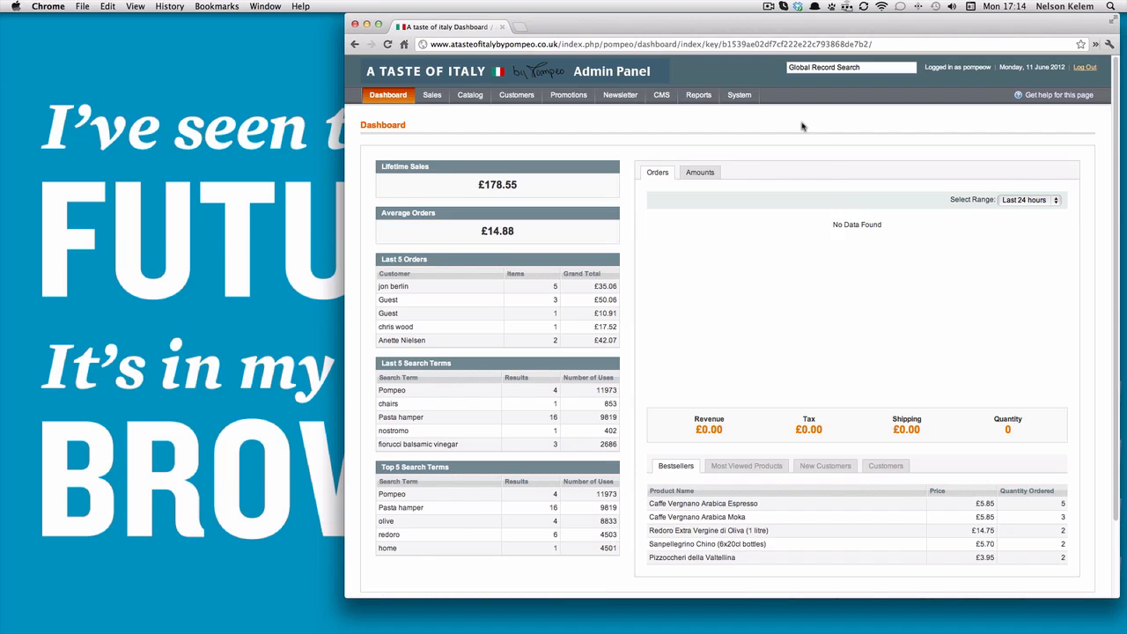
mouse_move(746, 98)
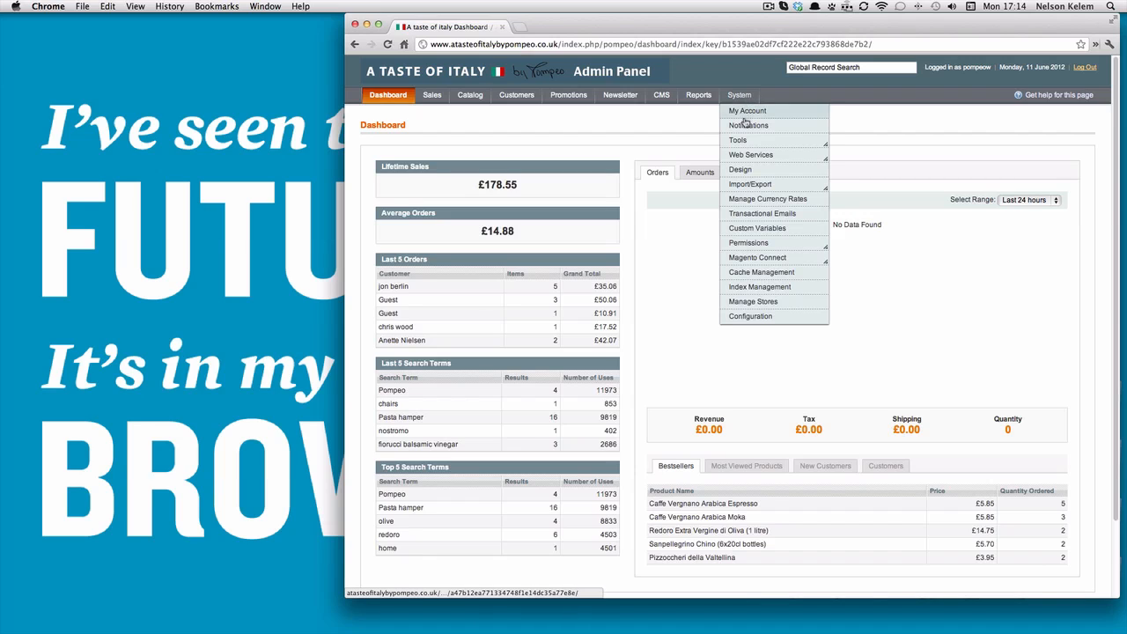
click(747, 319)
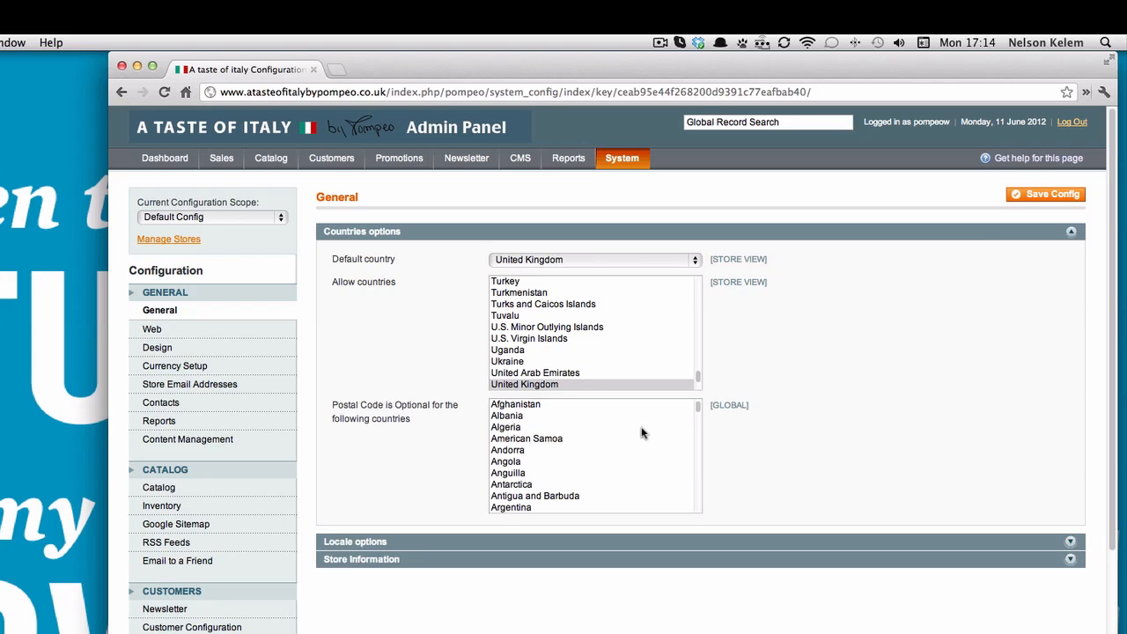
Step: Review and collapse the country options in the General configuration, and open the Shipping Settings section
scroll(627, 427, down, 5)
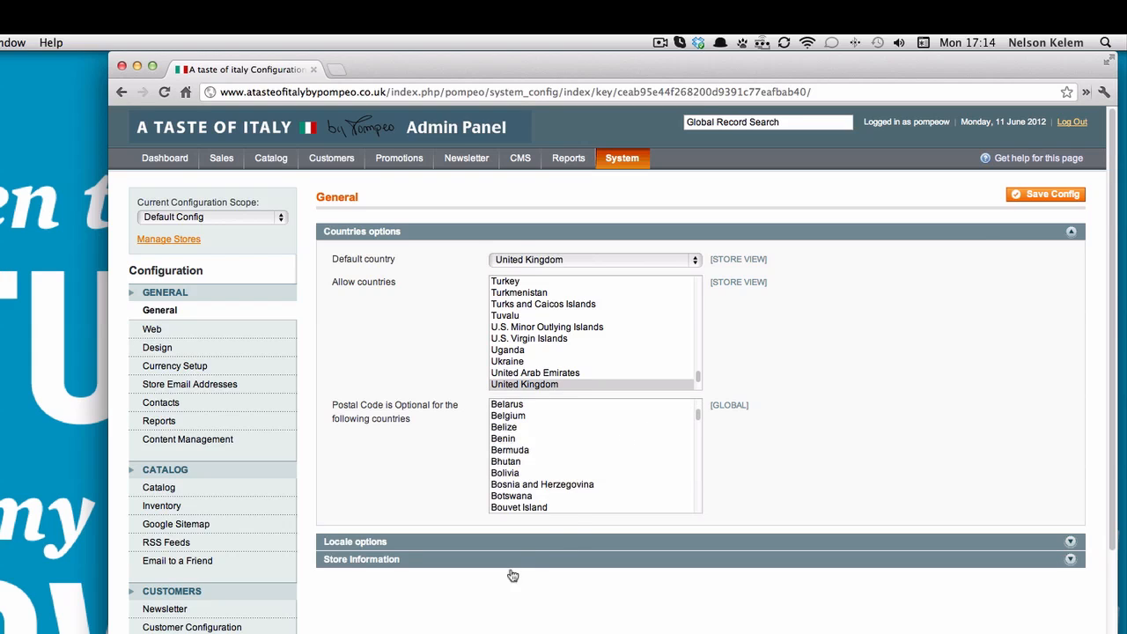
scroll(488, 607, down, 3)
scroll(488, 604, up, 2)
click(440, 234)
scroll(455, 465, down, 6)
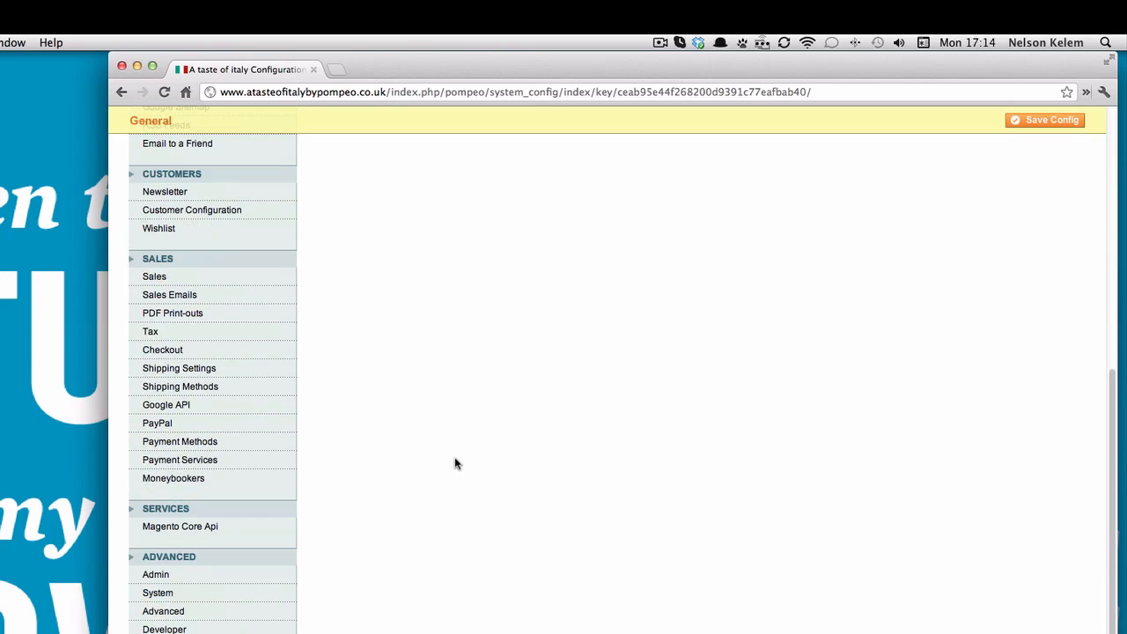
click(205, 370)
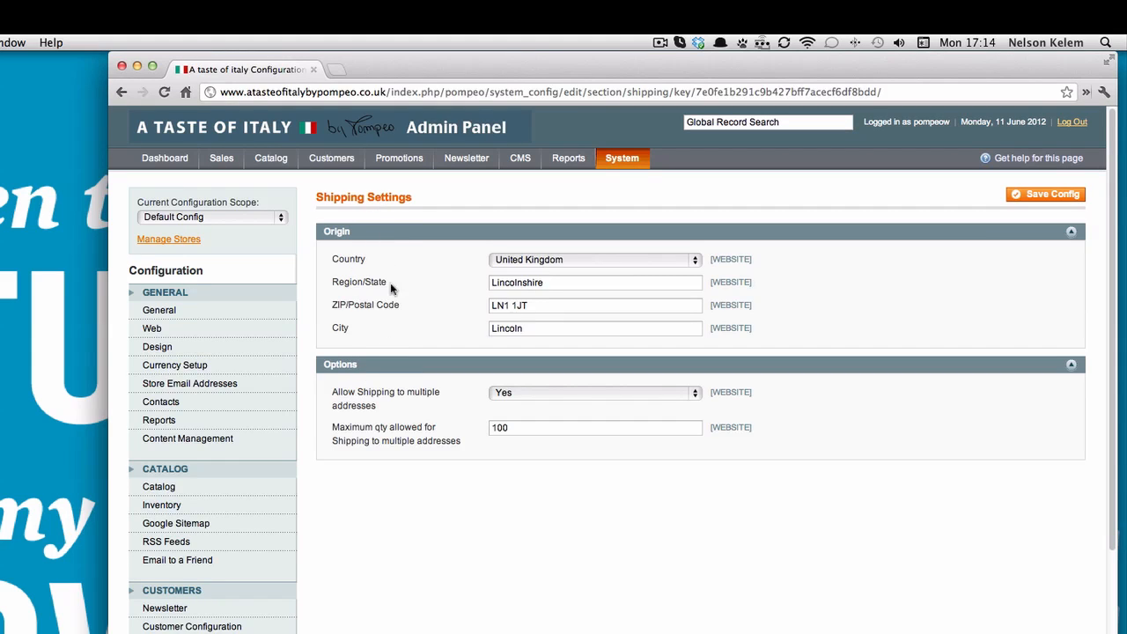
Step: Collapse and re-expand the shipping Origin settings, and open the Shipping Methods section
click(390, 233)
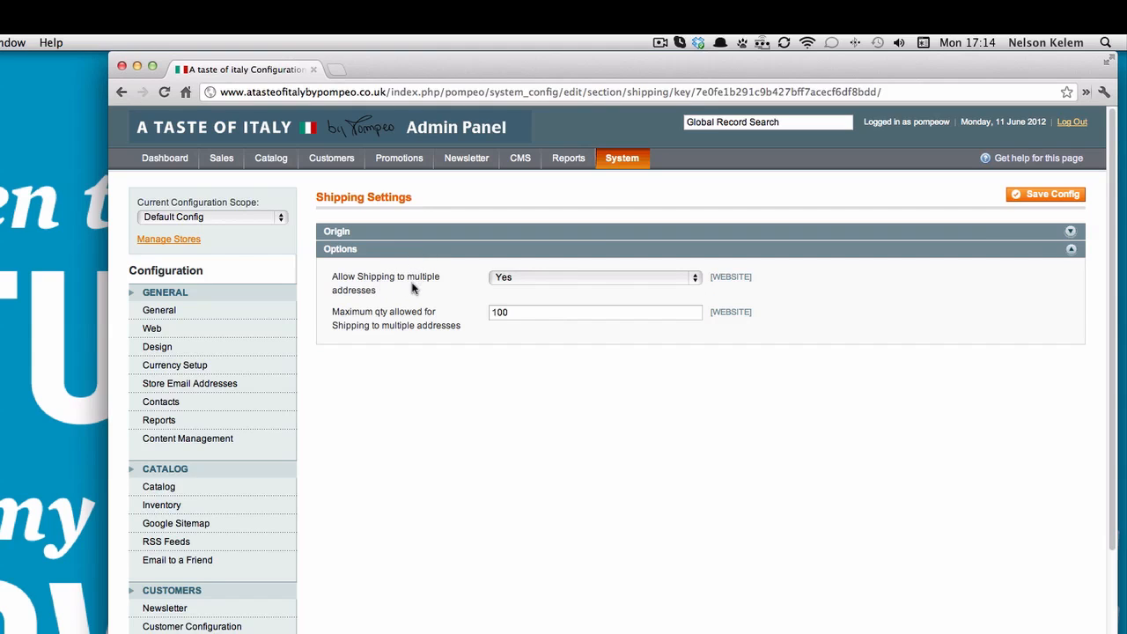
click(411, 234)
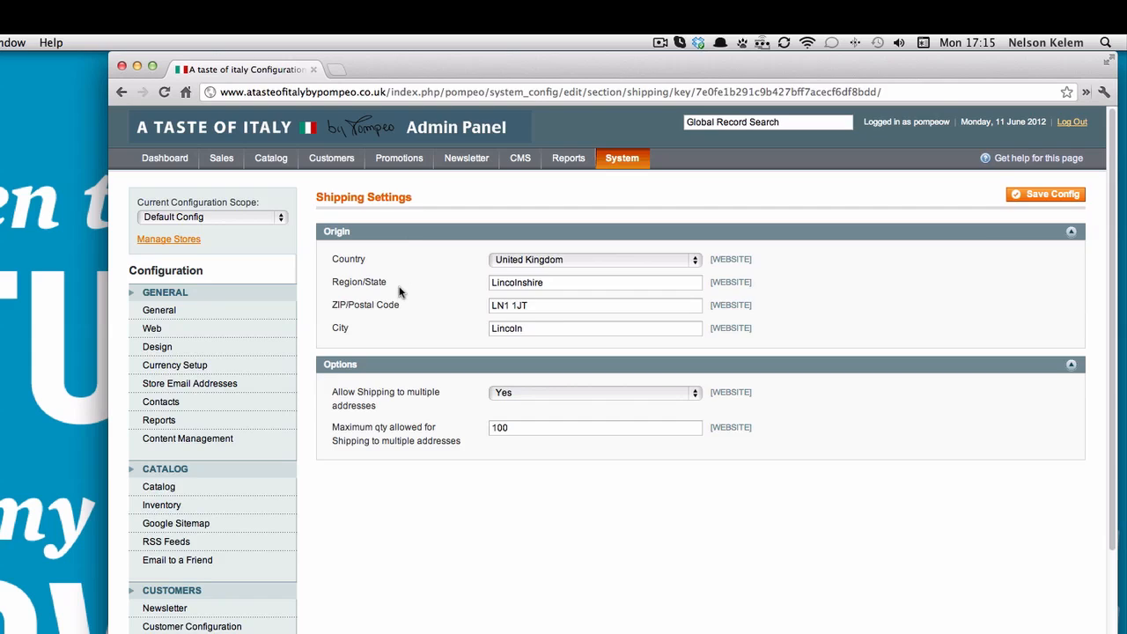
scroll(398, 291, down, 10)
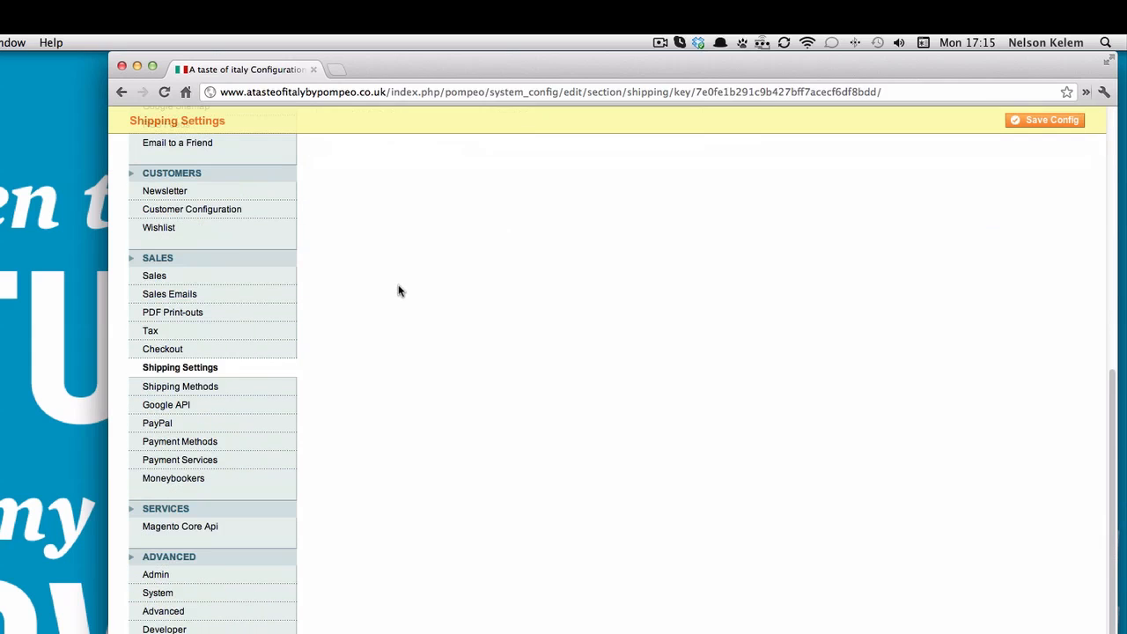
click(186, 387)
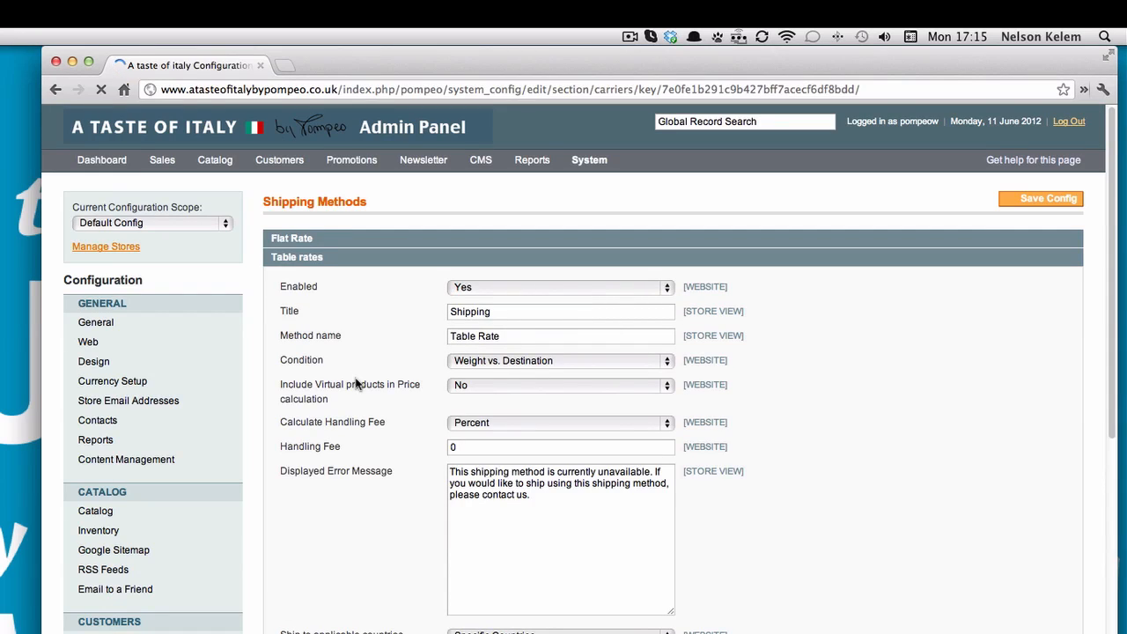
Step: Examine the settings of the Flat Rate, Table rates and Free Shipping methods, leaving Flat Rate and Free Shipping collapsed
click(380, 240)
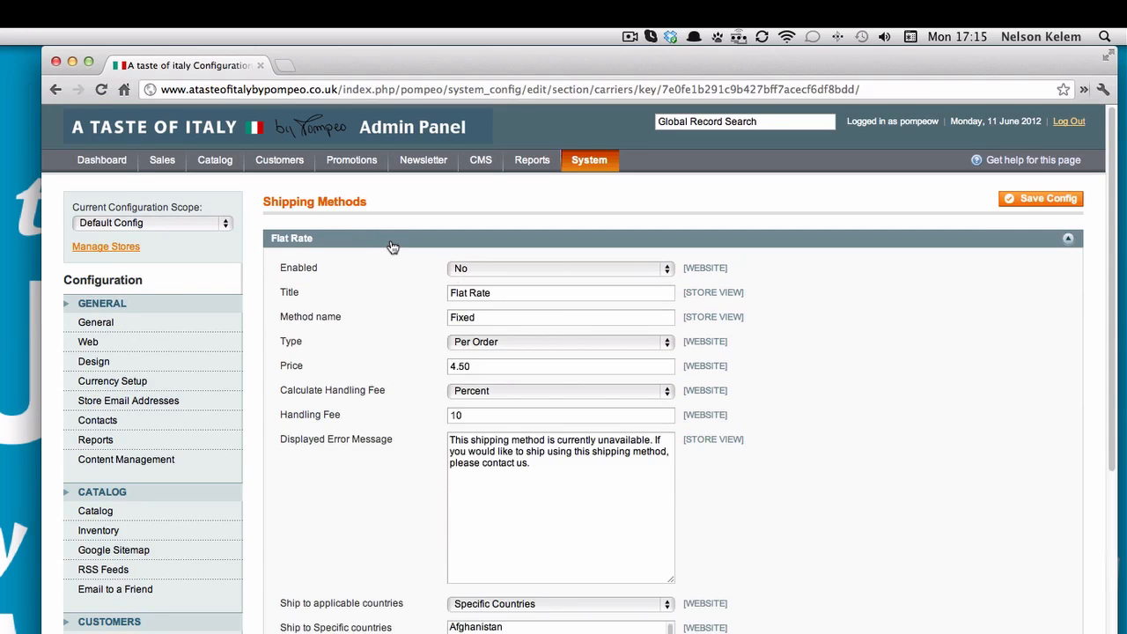
click(392, 243)
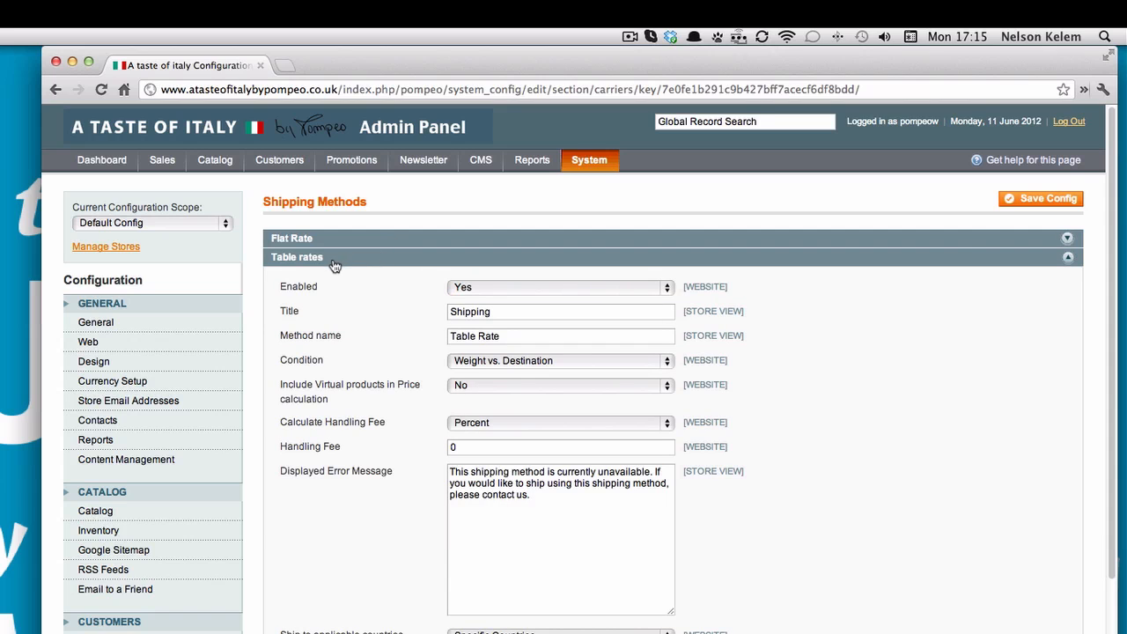
scroll(347, 299, down, 5)
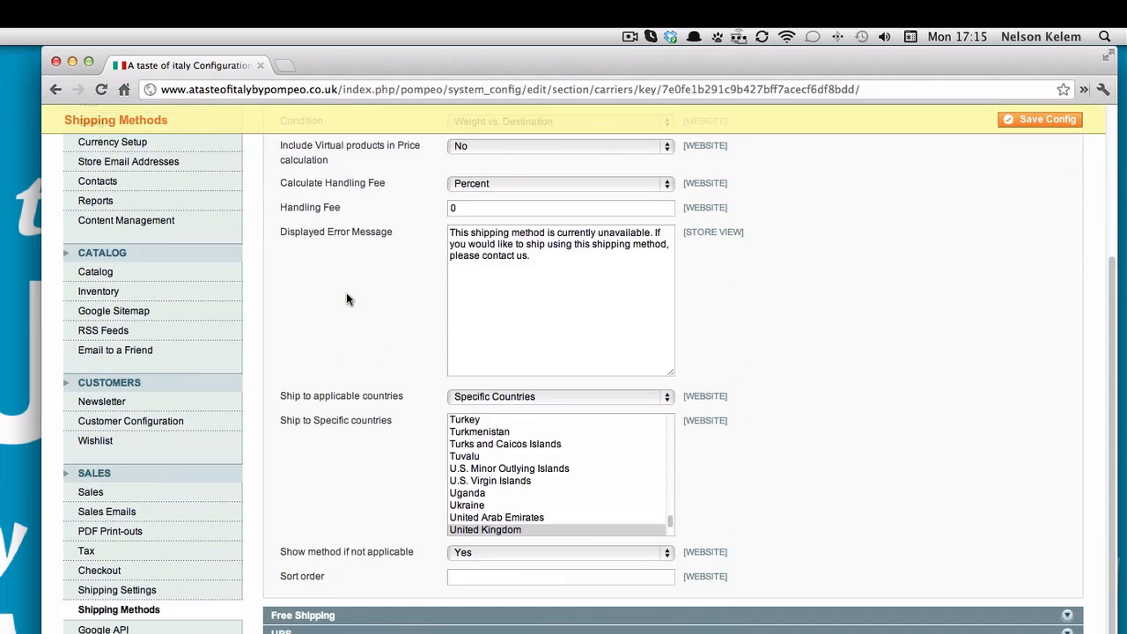
click(328, 432)
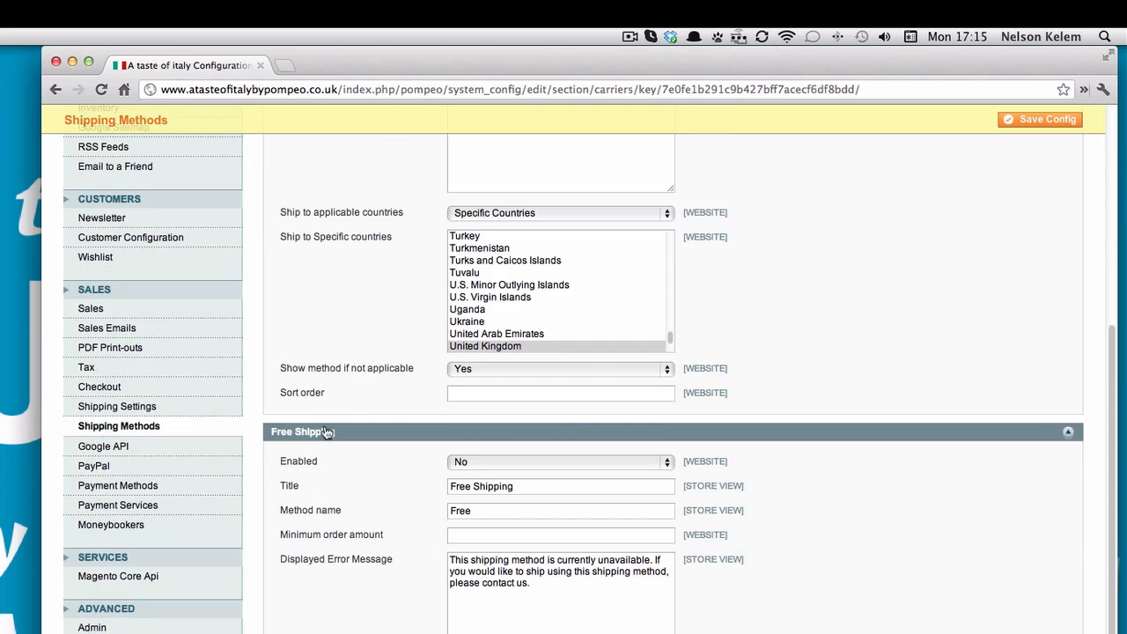
scroll(333, 449, up, 5)
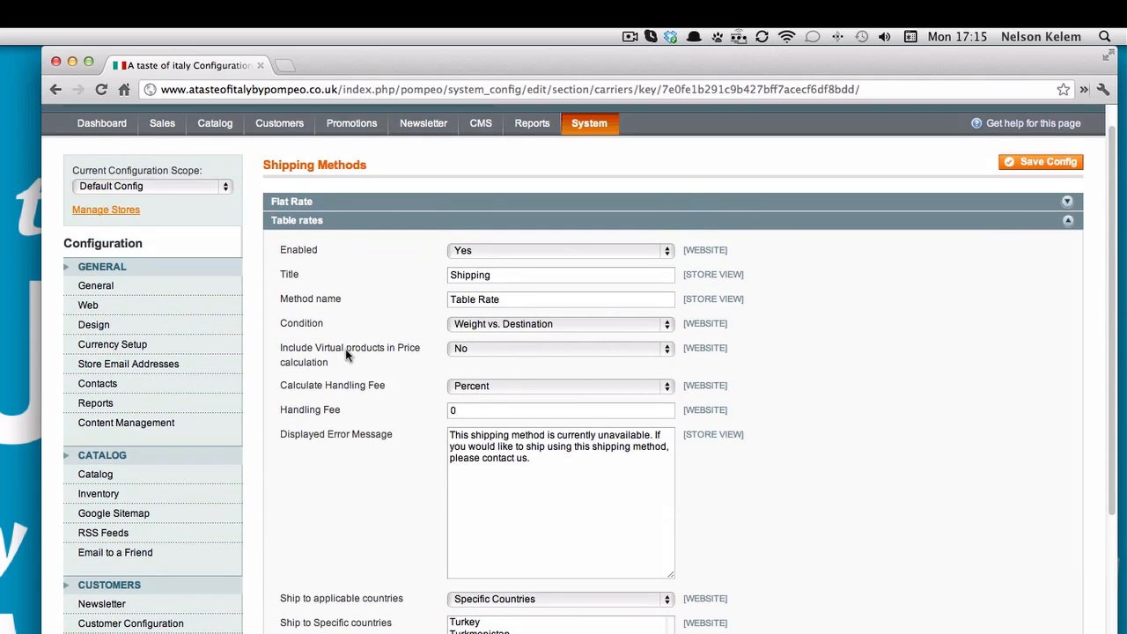
scroll(346, 352, down, 4)
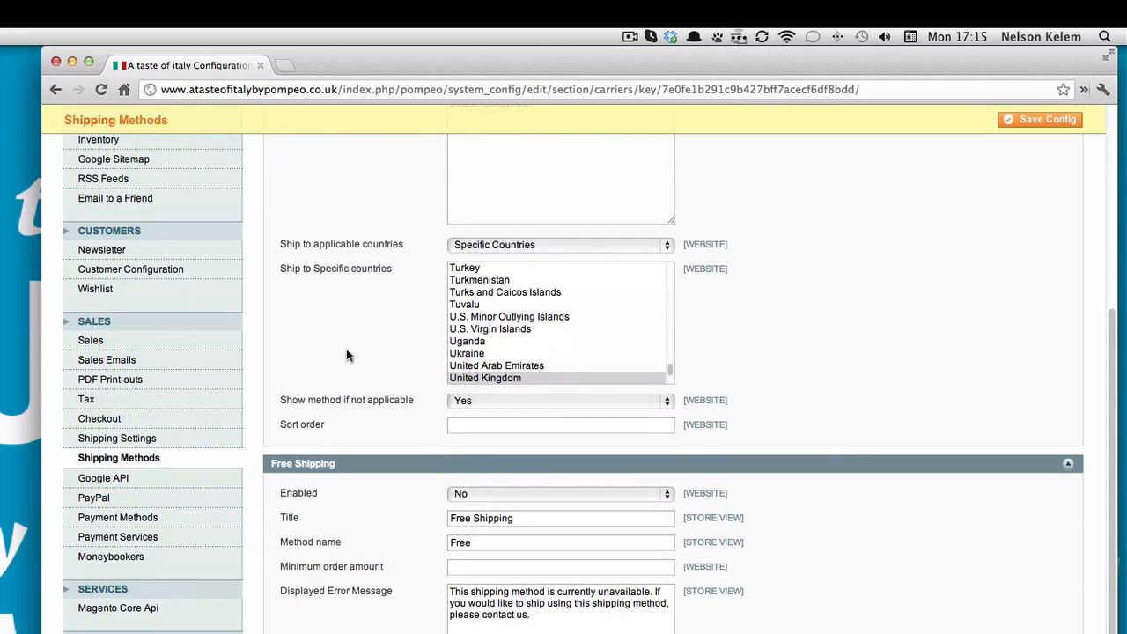
scroll(346, 352, down, 2)
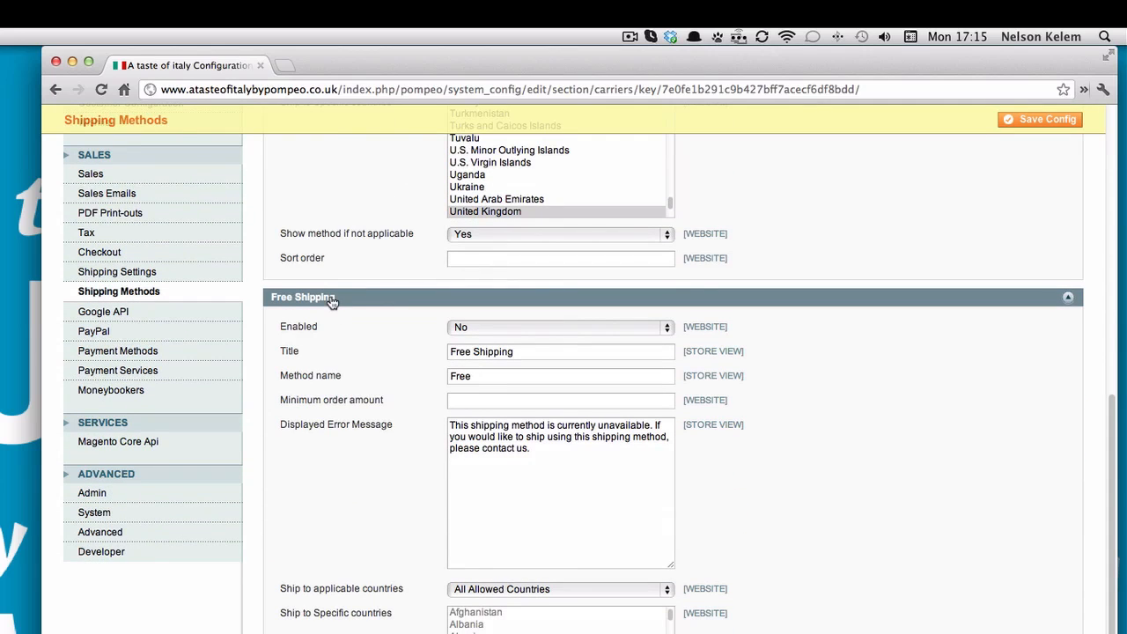
scroll(332, 301, up, 6)
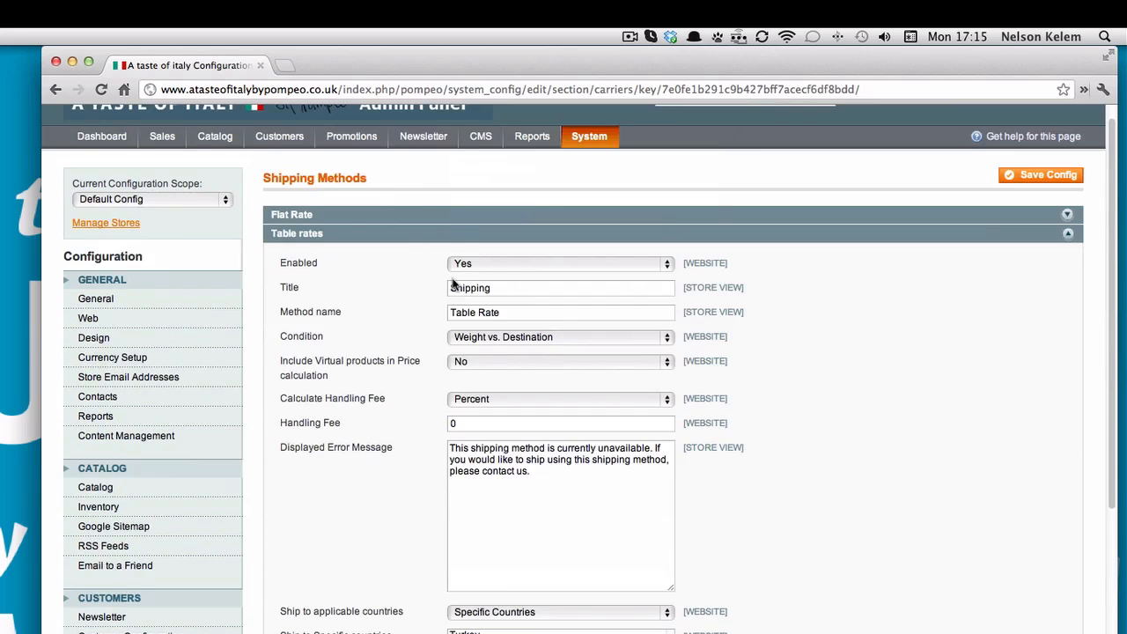
scroll(379, 333, down, 6)
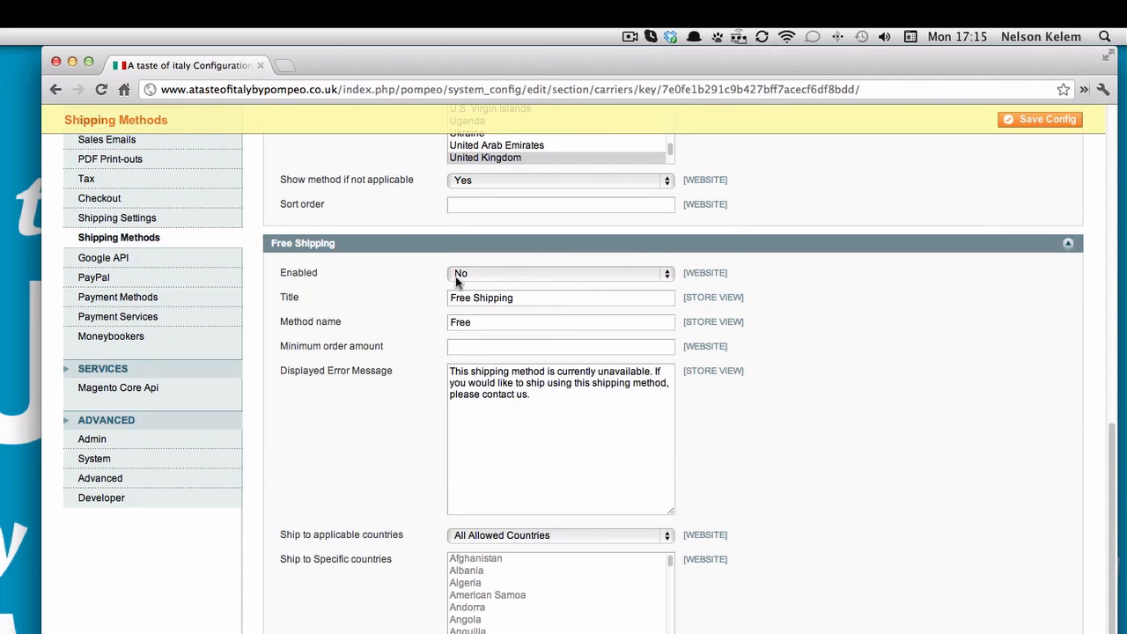
click(356, 246)
Step: Expand and collapse the UPS, USPS, FedEx and DHL methods to examine their settings, and return to Table rates
click(322, 432)
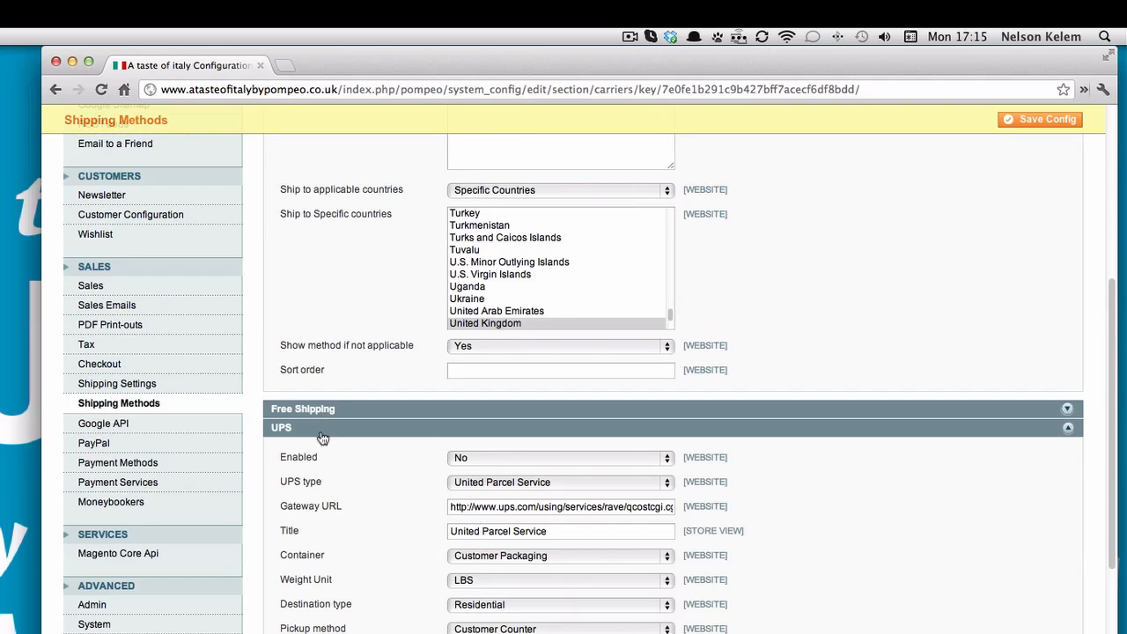
click(323, 432)
click(322, 449)
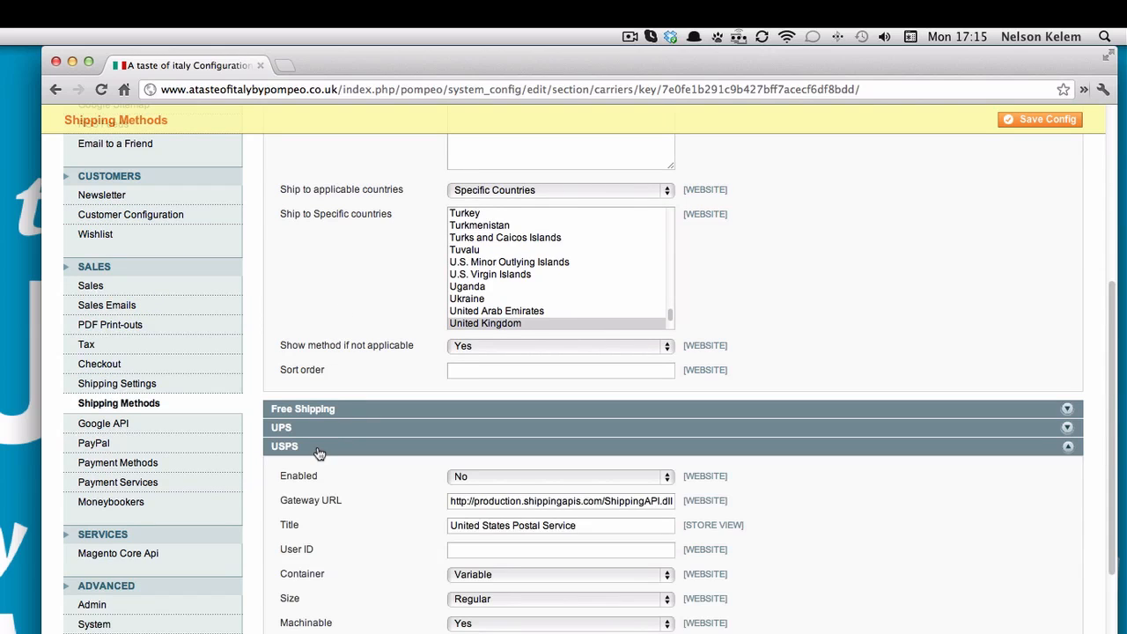
click(319, 451)
click(315, 470)
click(310, 467)
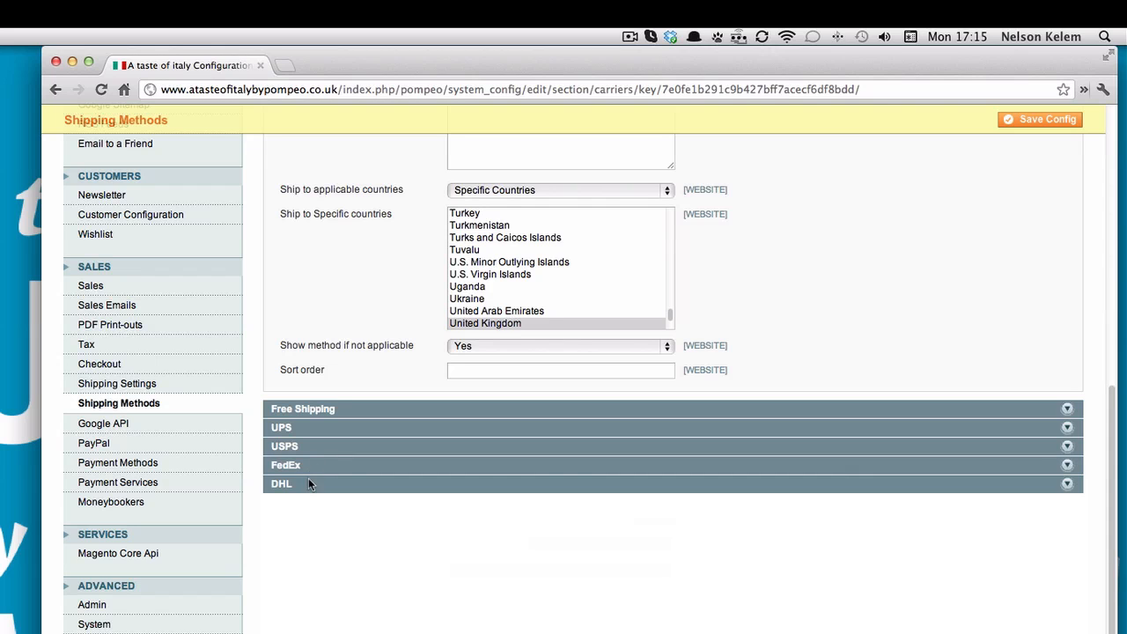
click(307, 487)
click(312, 484)
scroll(326, 379, up, 5)
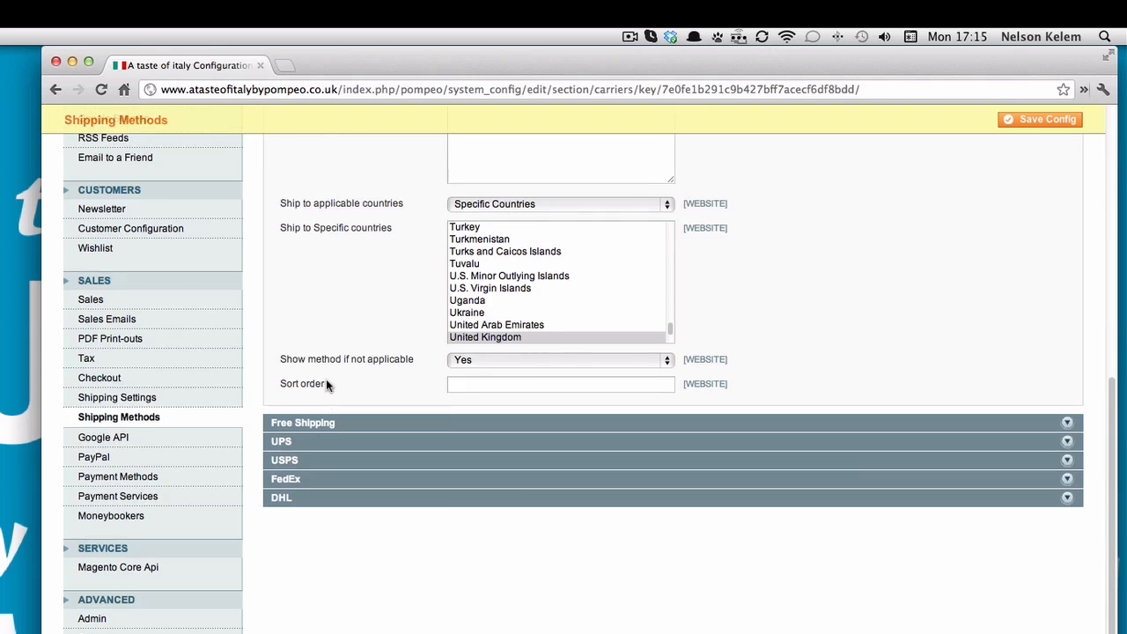
scroll(326, 383, up, 2)
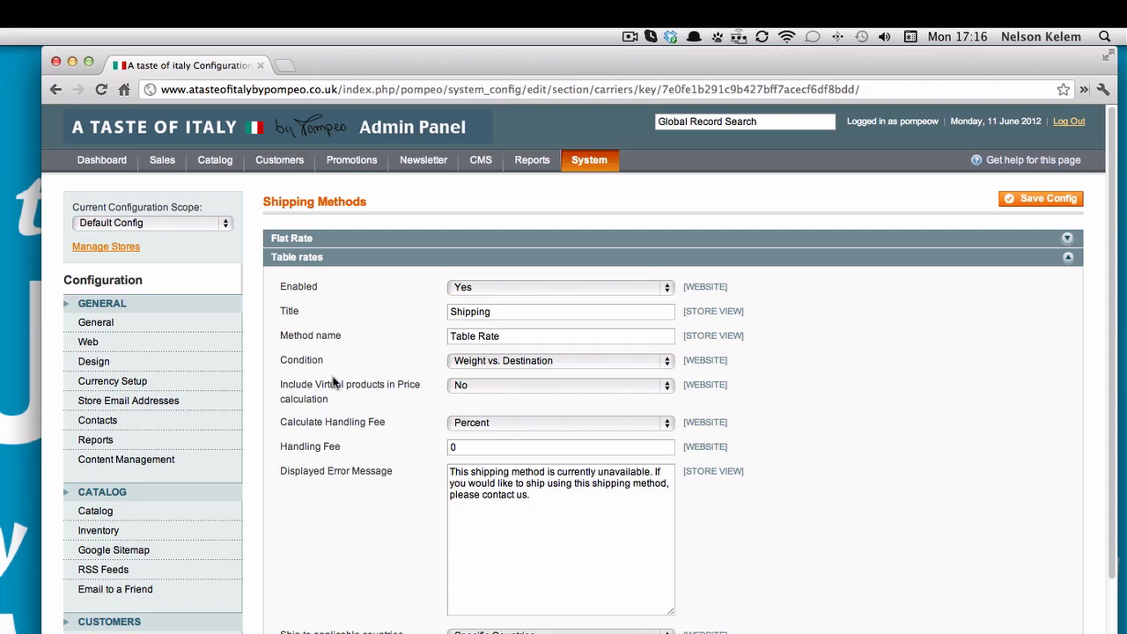
Step: Examine the Table rates title, the country list and the available options for applicable shipping countries
double_click(462, 313)
click(429, 327)
scroll(564, 396, down, 3)
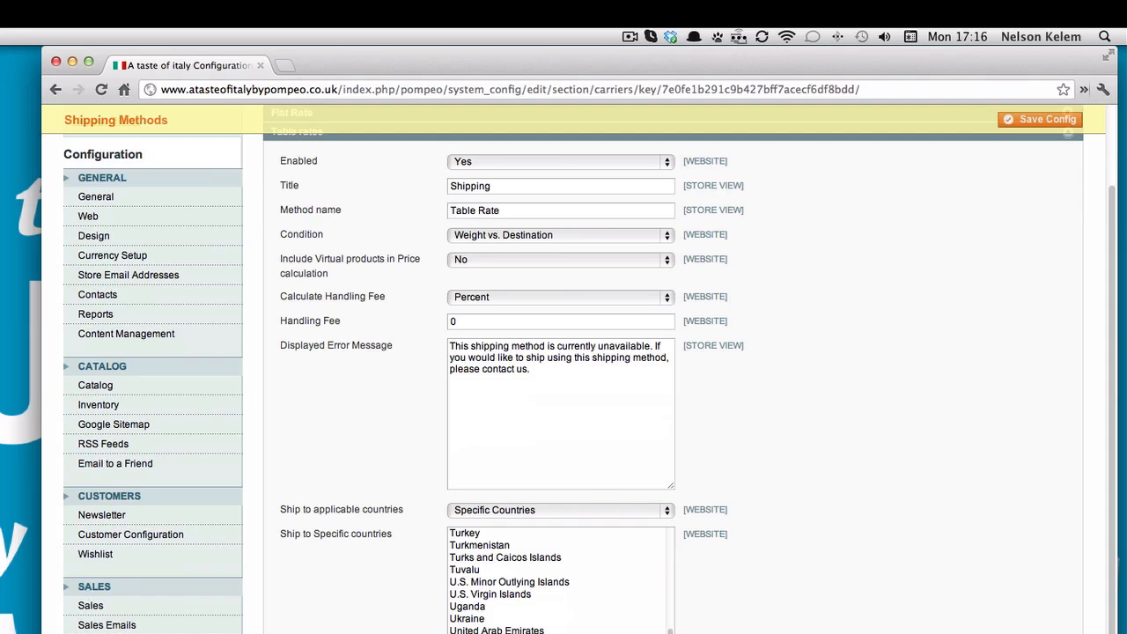
scroll(498, 616, down, 2)
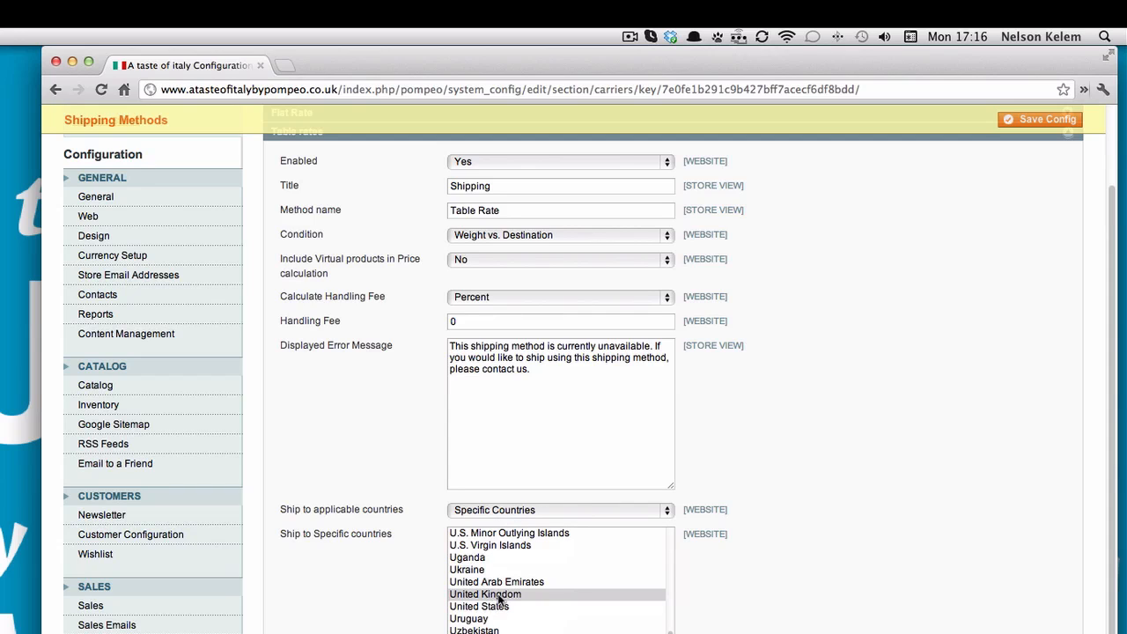
click(509, 511)
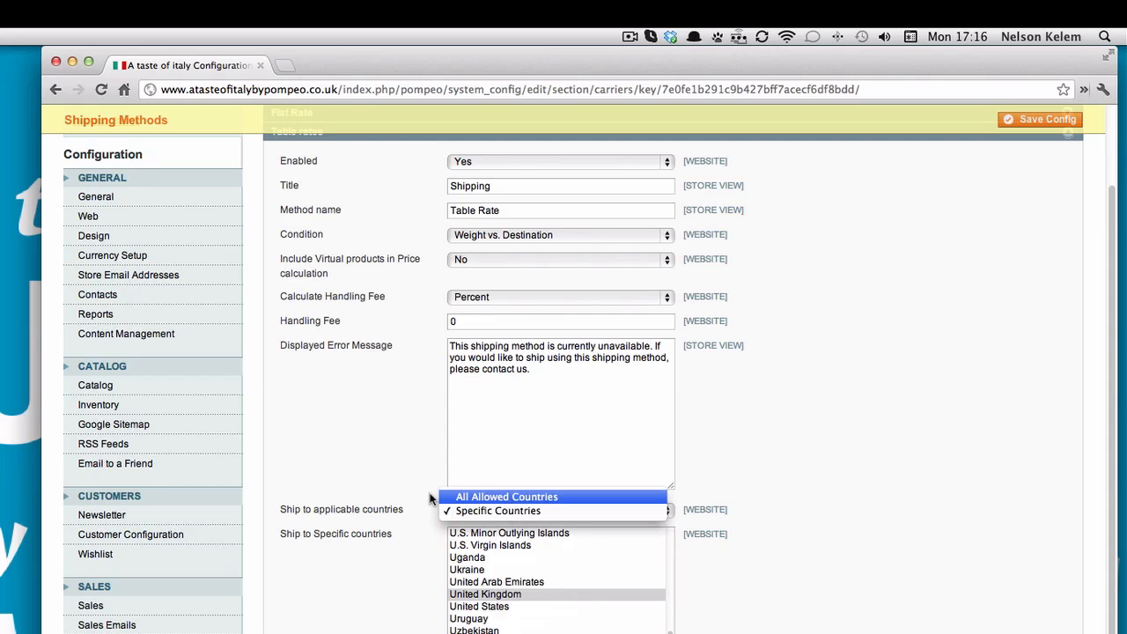
click(370, 565)
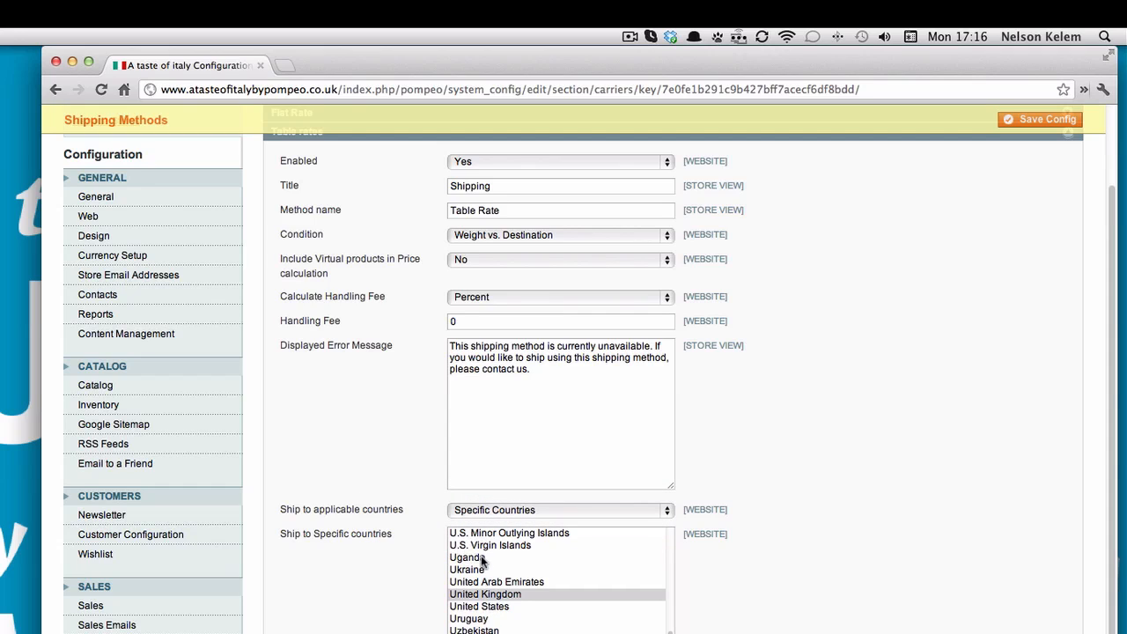
Step: Select a continuous range of specific shipping countries from U.S. Virgin Islands to United Kingdom
shift+click(482, 619)
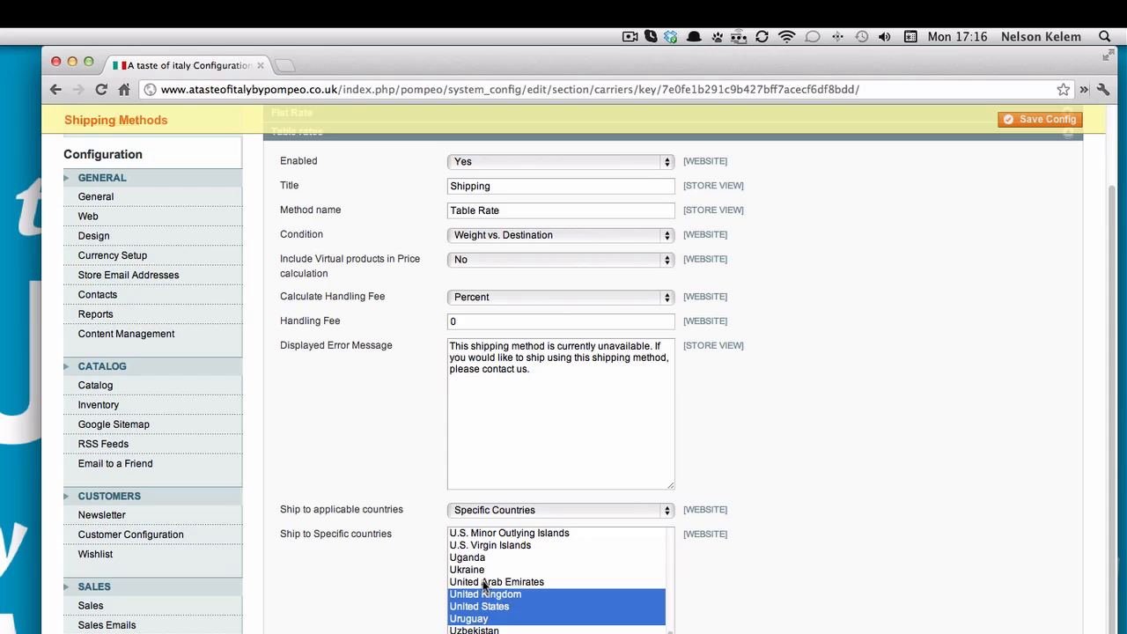
shift+click(484, 582)
shift+click(479, 557)
shift+click(486, 546)
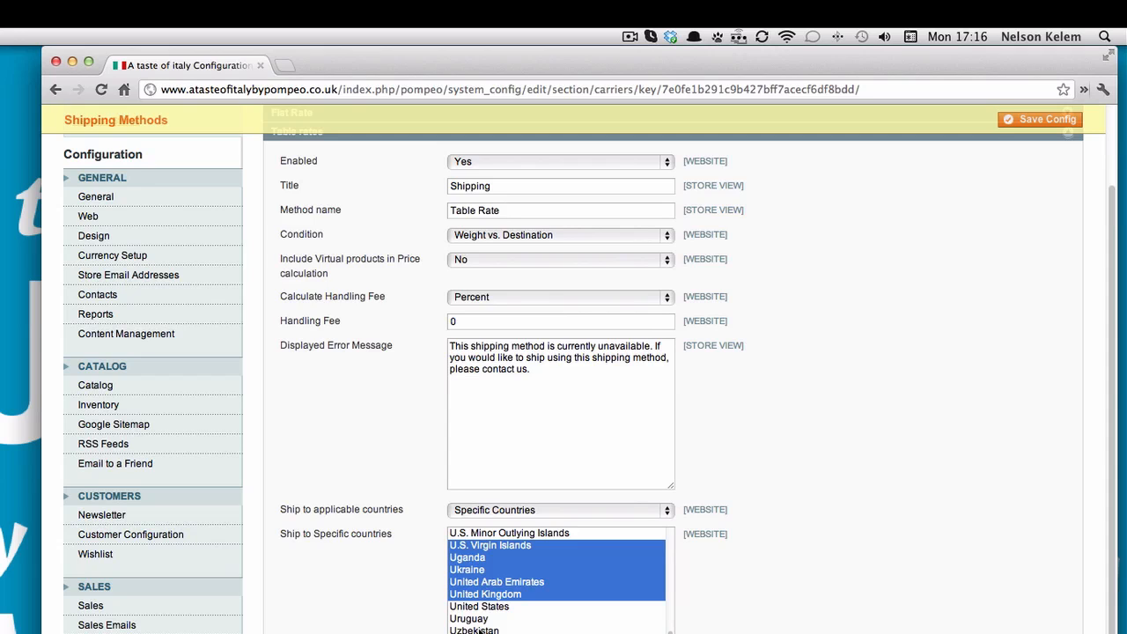
Step: Add Uzbekistan, Uruguay and U.S. Minor Outlying Islands individually to the selected specific shipping countries
super+click(479, 630)
super+click(479, 618)
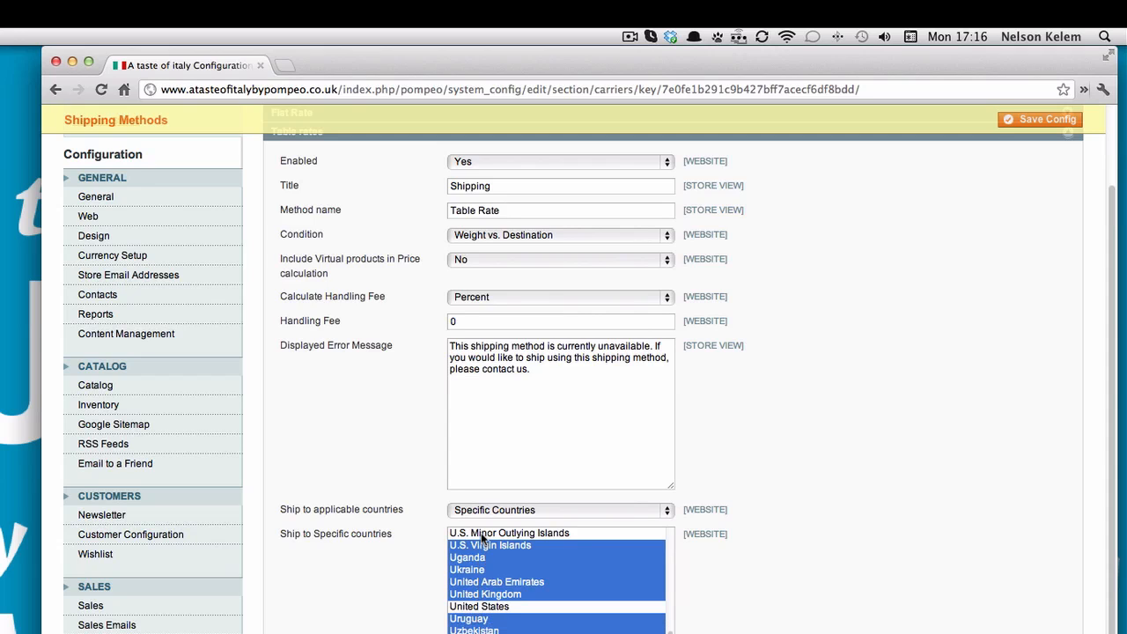
super+click(481, 533)
Step: Deselect the extra specific shipping countries one by one, keeping only United Kingdom selected
super+click(474, 618)
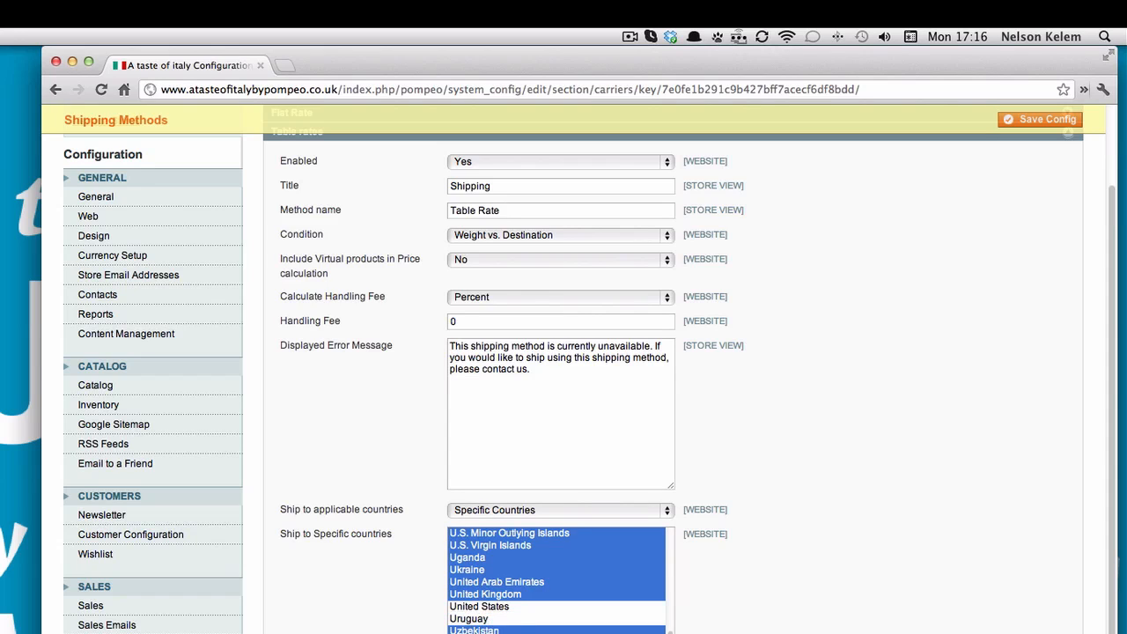
super+click(480, 630)
super+click(480, 582)
super+click(476, 570)
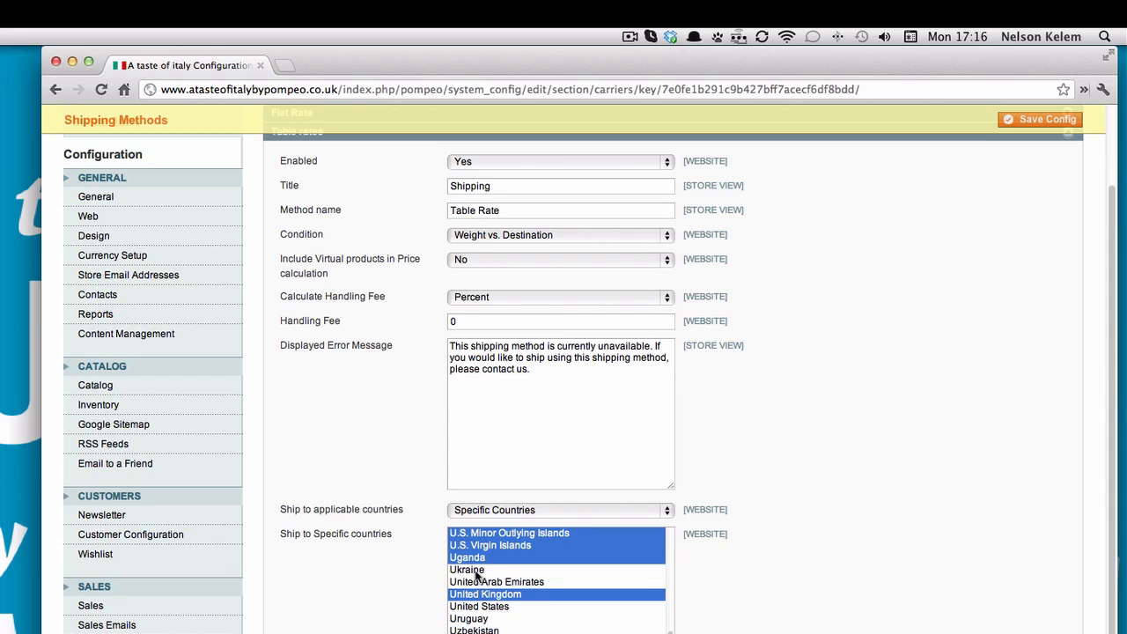
super+click(475, 558)
super+click(477, 545)
super+click(478, 533)
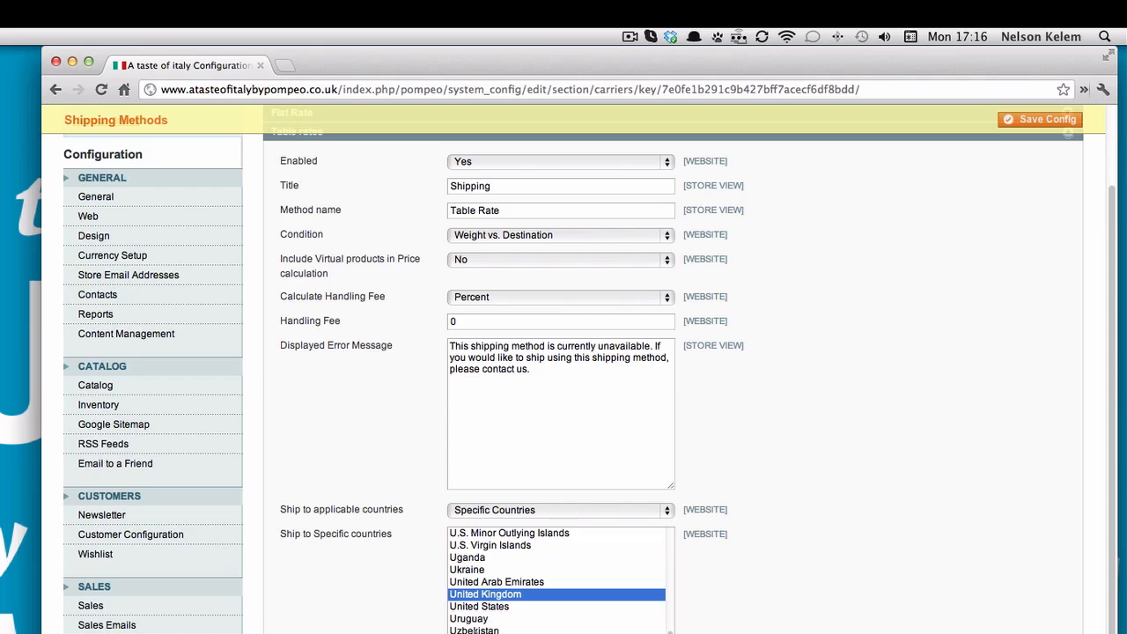
Step: Select the specific shipping countries from U.S. Minor Outlying Islands through United Kingdom, and add Uzbekistan to the selection
click(479, 535)
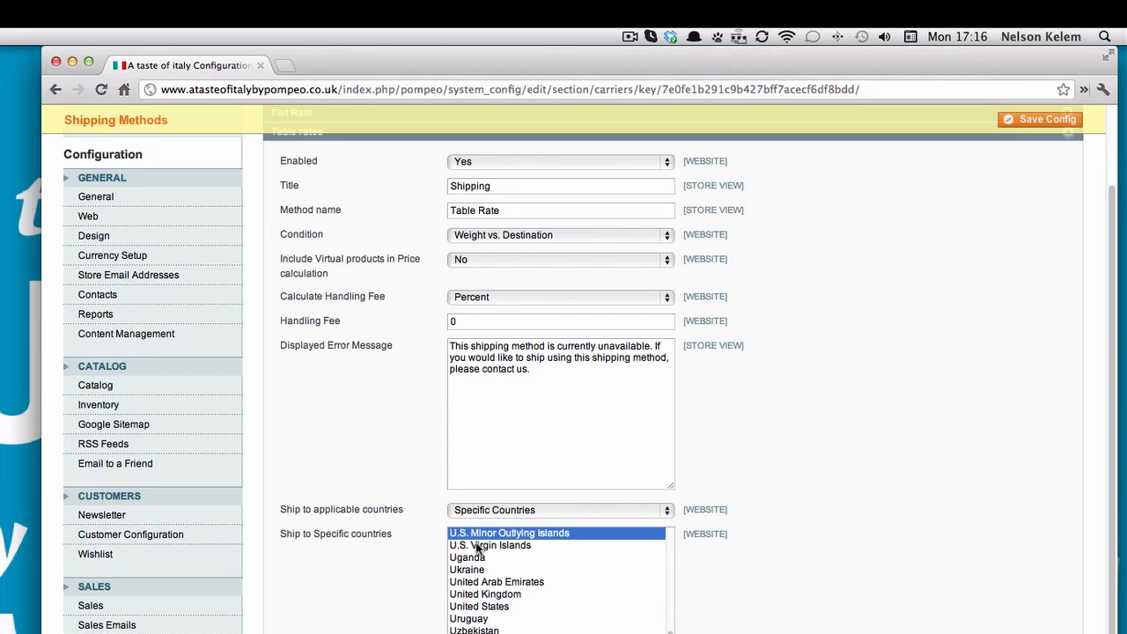
shift+click(473, 595)
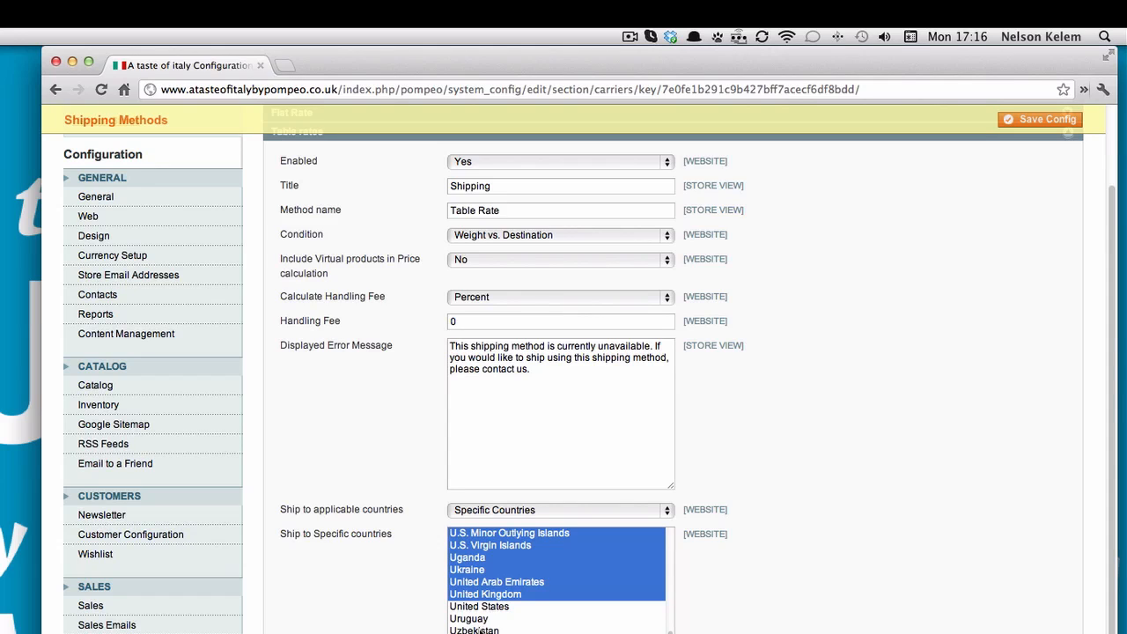
super+click(480, 629)
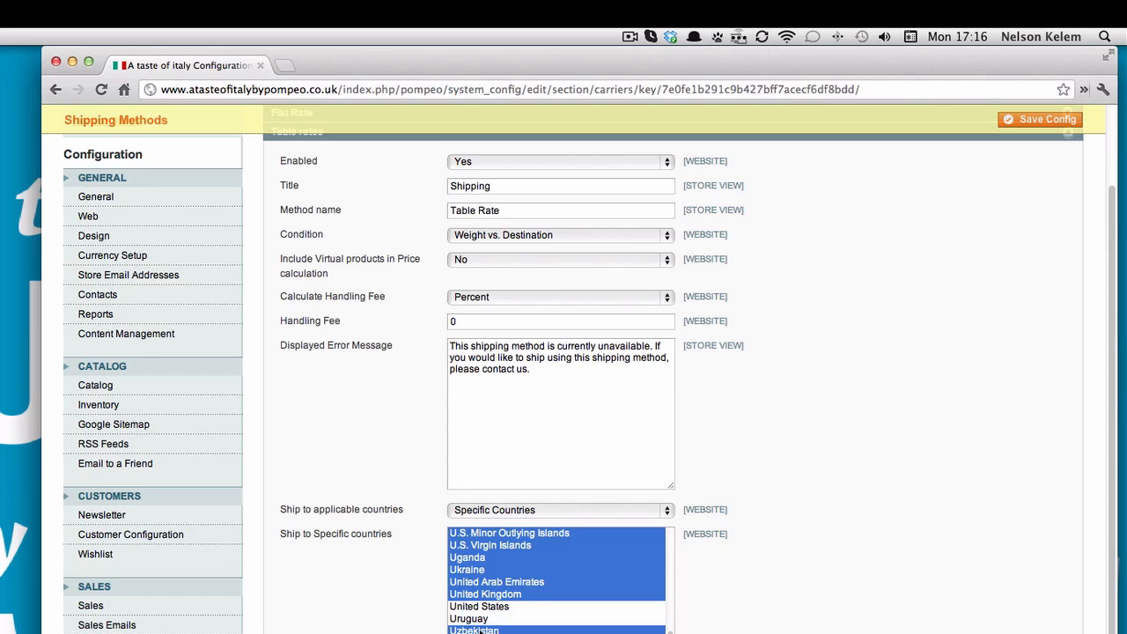
Step: Select United States, United Kingdom, Uganda and U.S. Minor Outlying Islands individually, and reduce the selection to United Kingdom only
click(481, 607)
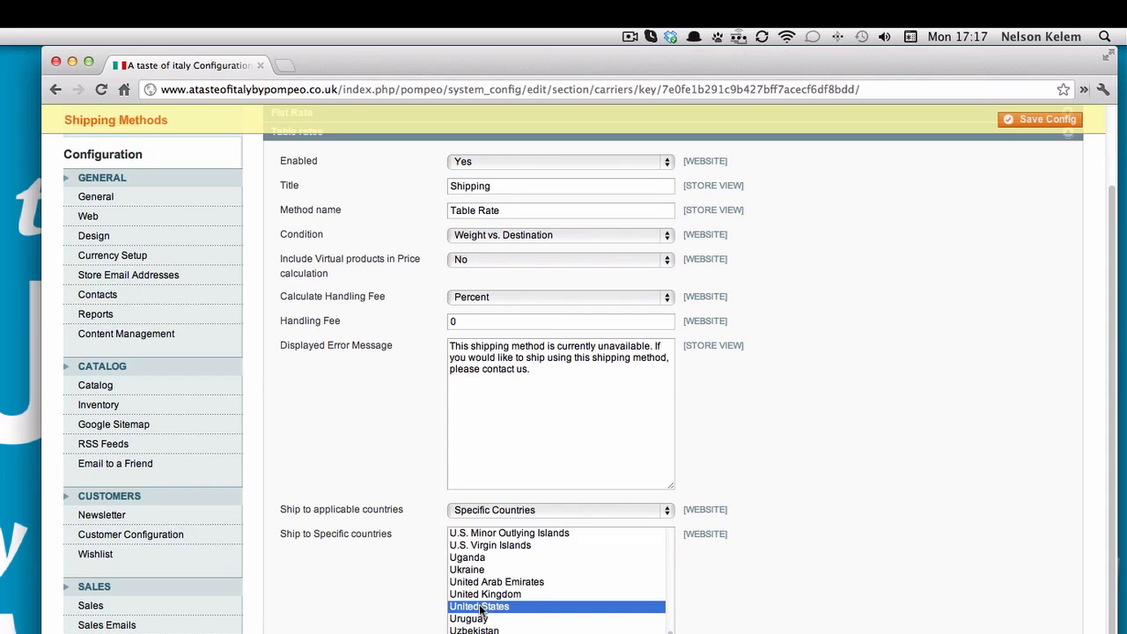
super+click(480, 593)
super+click(477, 557)
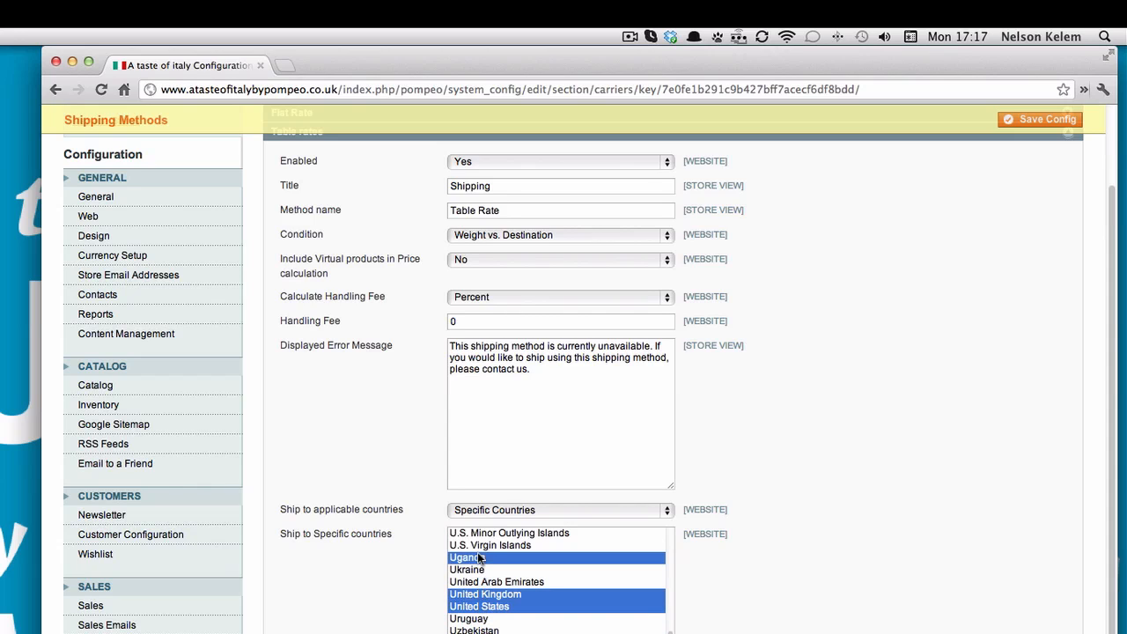
super+click(480, 533)
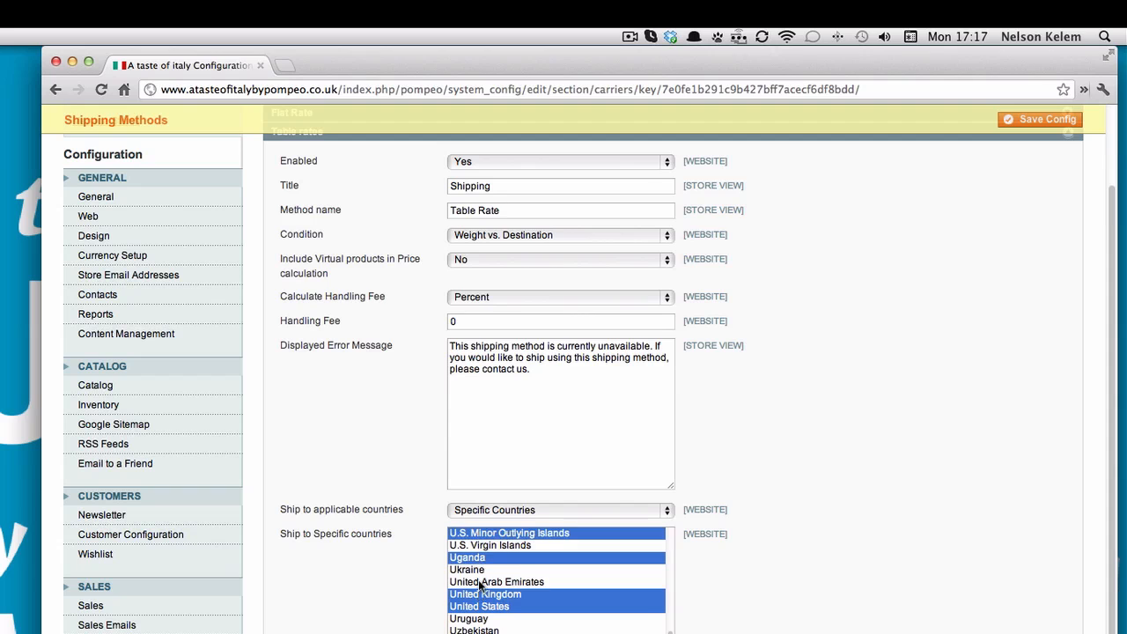
click(478, 581)
click(480, 594)
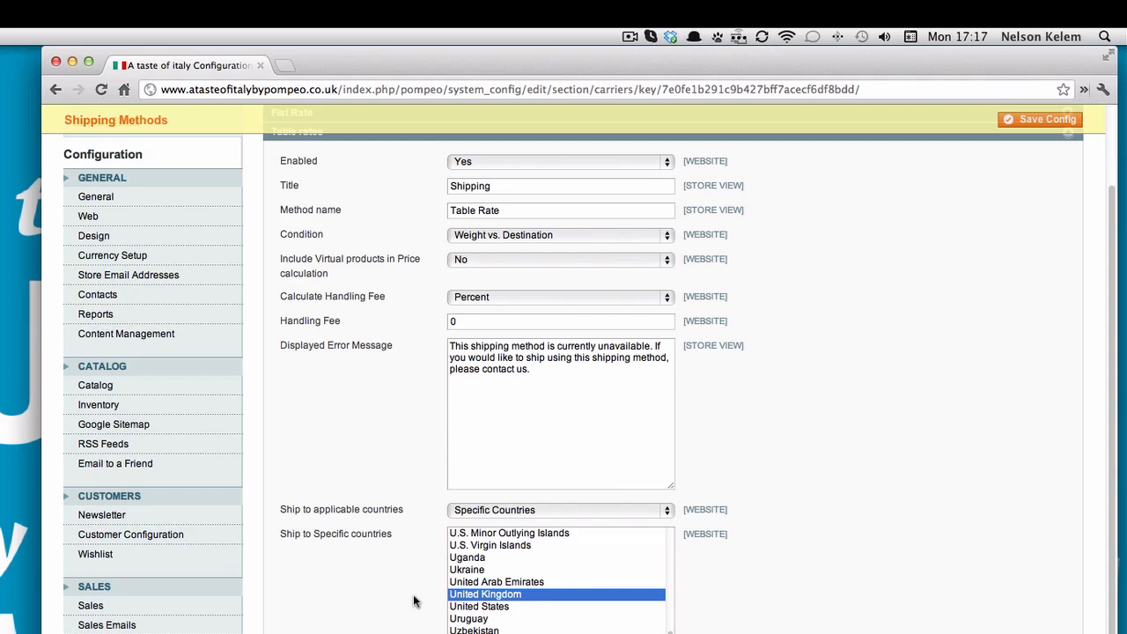
Step: Review the available Condition options for the Table rates method without changing the current choice
scroll(420, 631, up, 3)
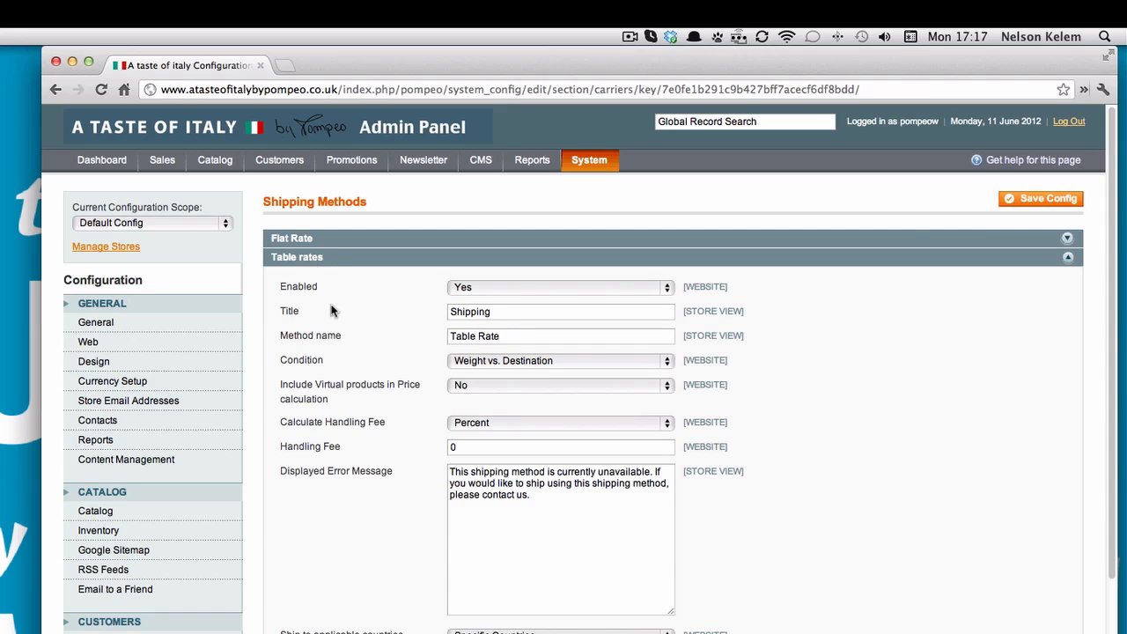
click(460, 367)
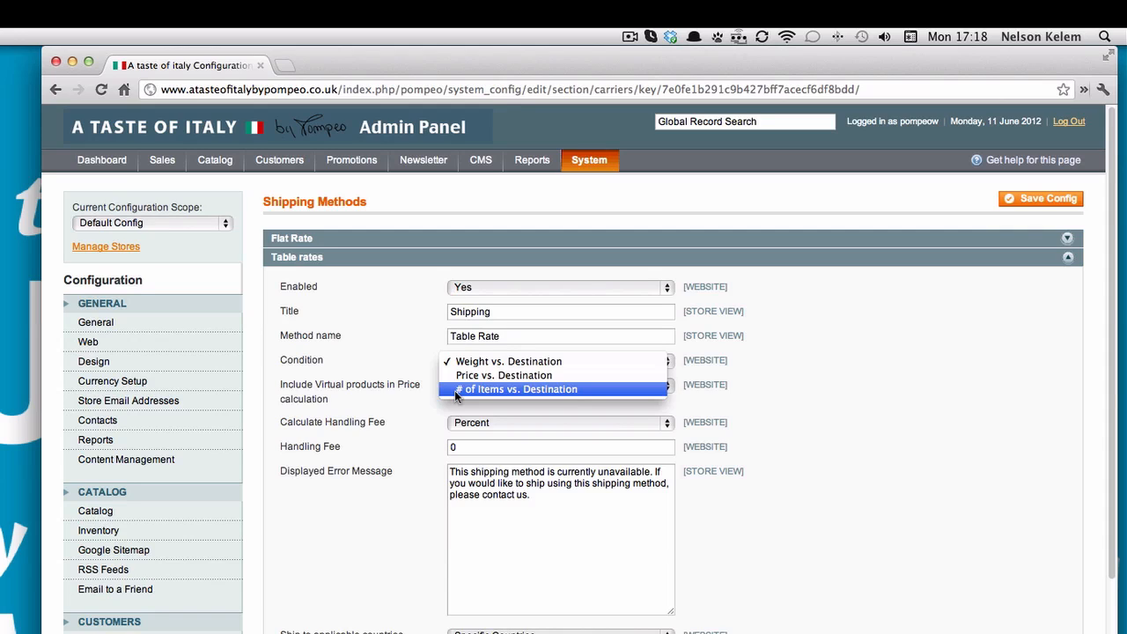
click(397, 396)
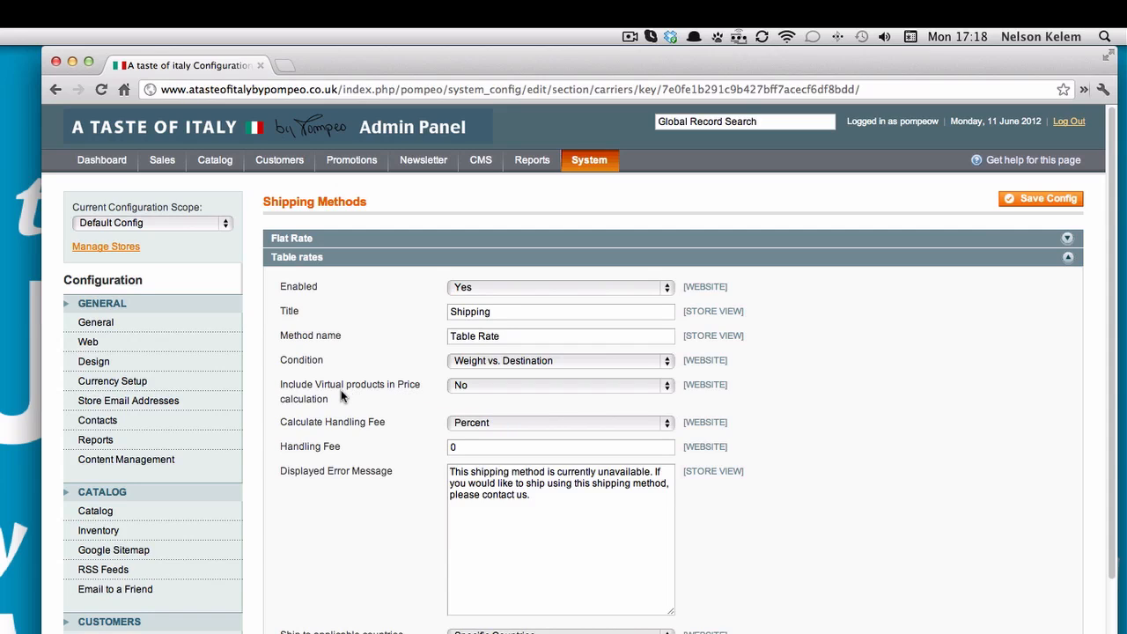
Step: Try Fixed as the Table rates handling fee calculation, restore Percent, and review the two options again
click(459, 426)
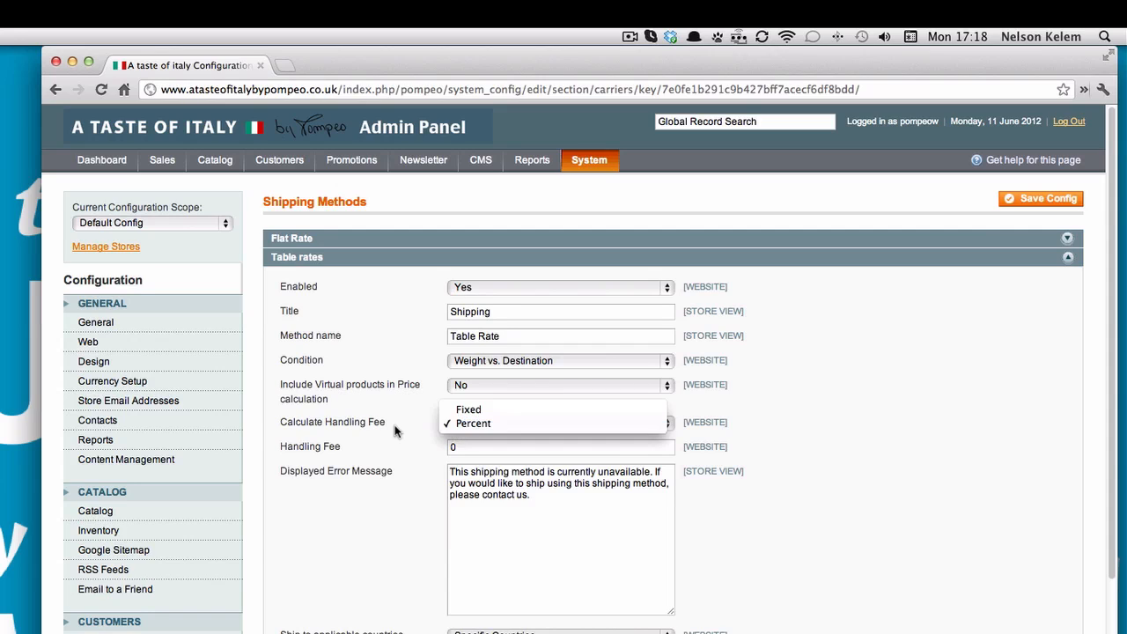
click(454, 410)
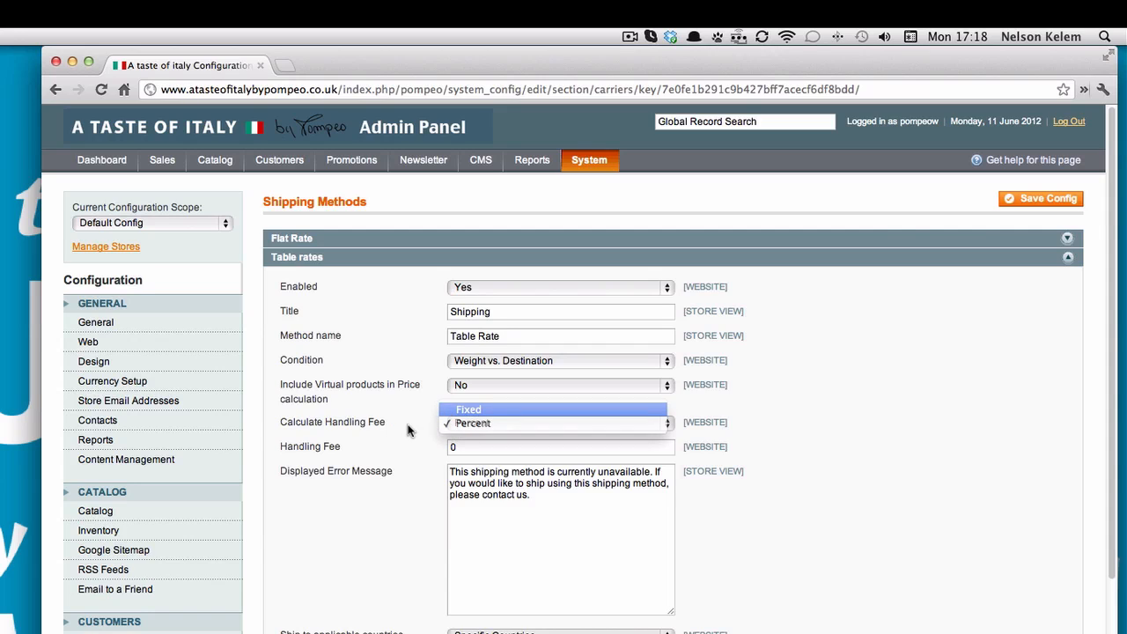
click(449, 424)
click(454, 434)
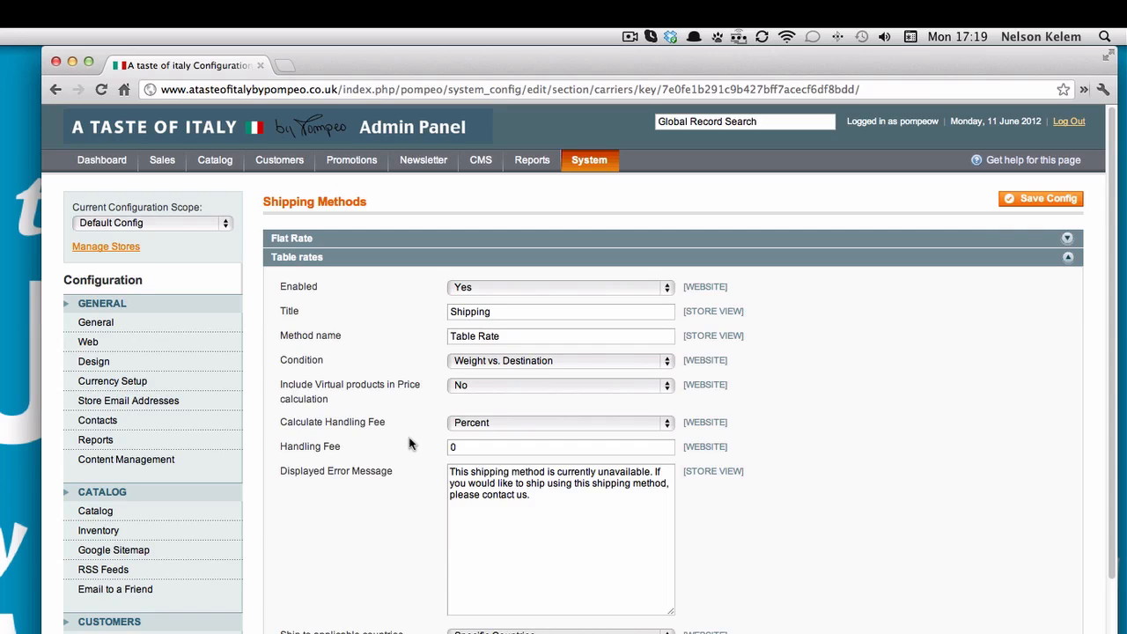
click(519, 424)
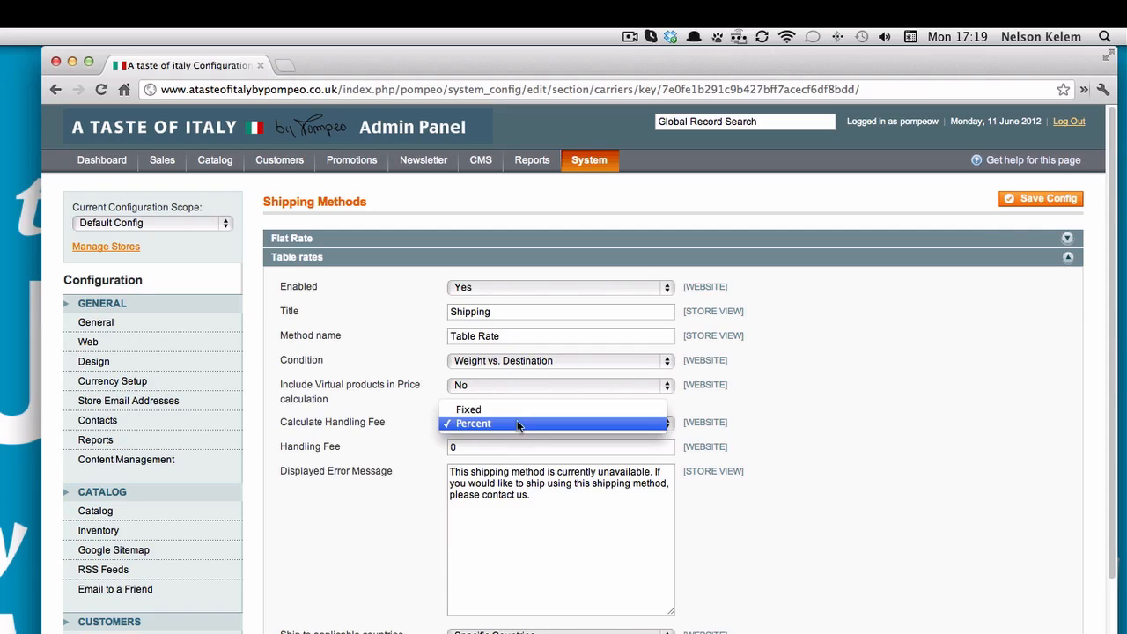
click(421, 425)
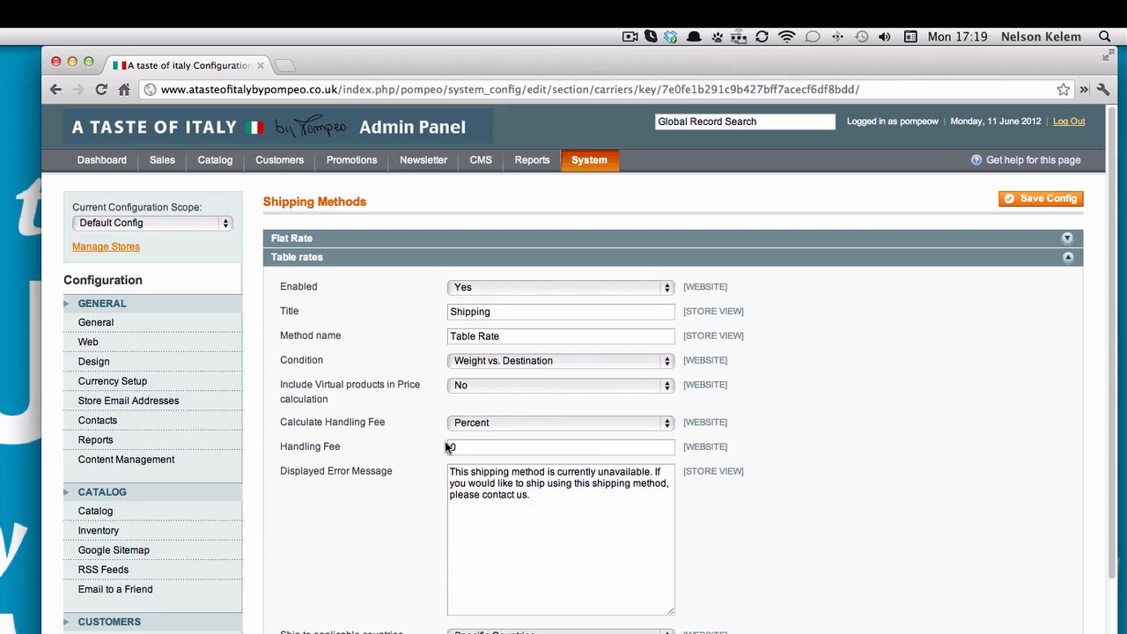
Step: Enter a trial 2 in the Handling Fee field and remove it, and read through the displayed error message
click(451, 448)
text(2)
click(456, 446)
key(BackSpace)
drag(532, 498, 452, 473)
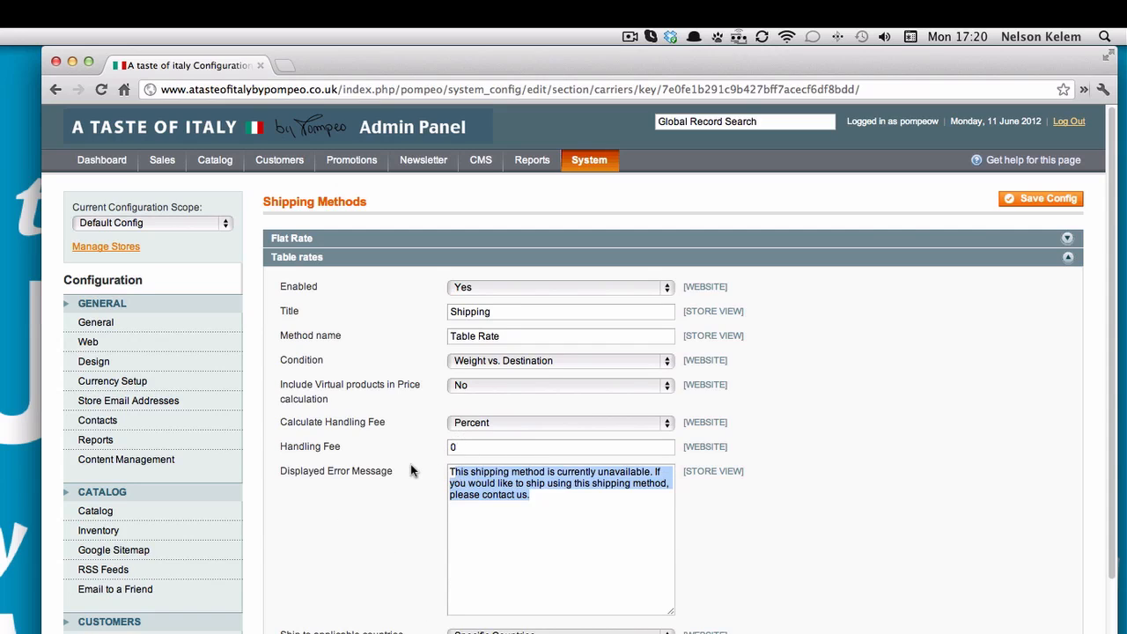
click(516, 510)
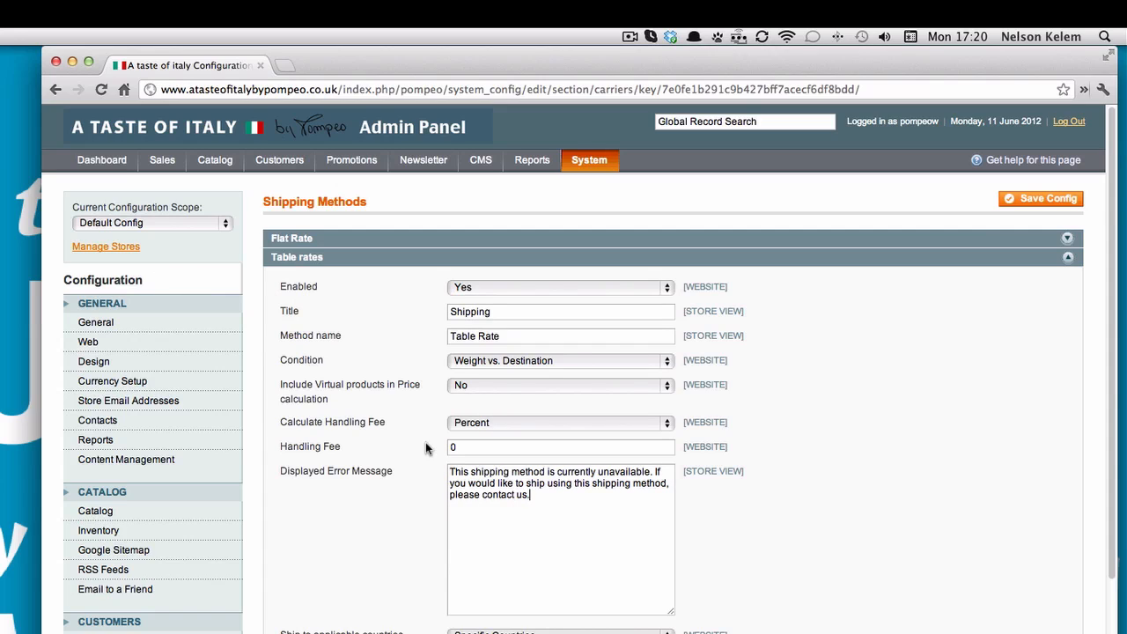
Step: Switch the configuration scope to Main Website and review the other available scopes
click(159, 223)
click(156, 238)
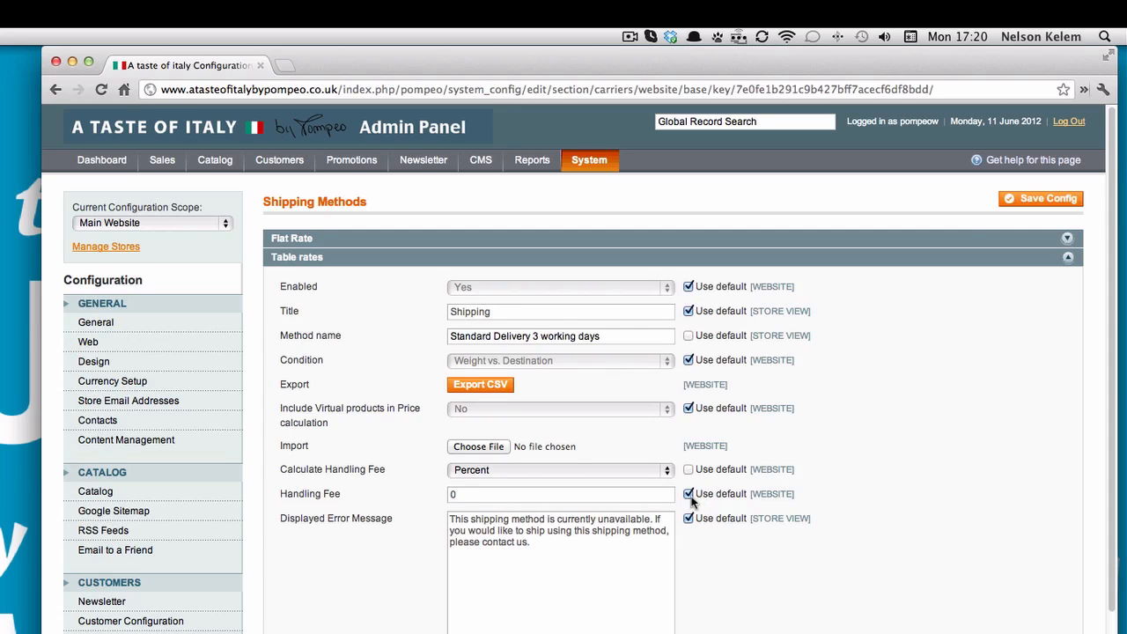
click(192, 225)
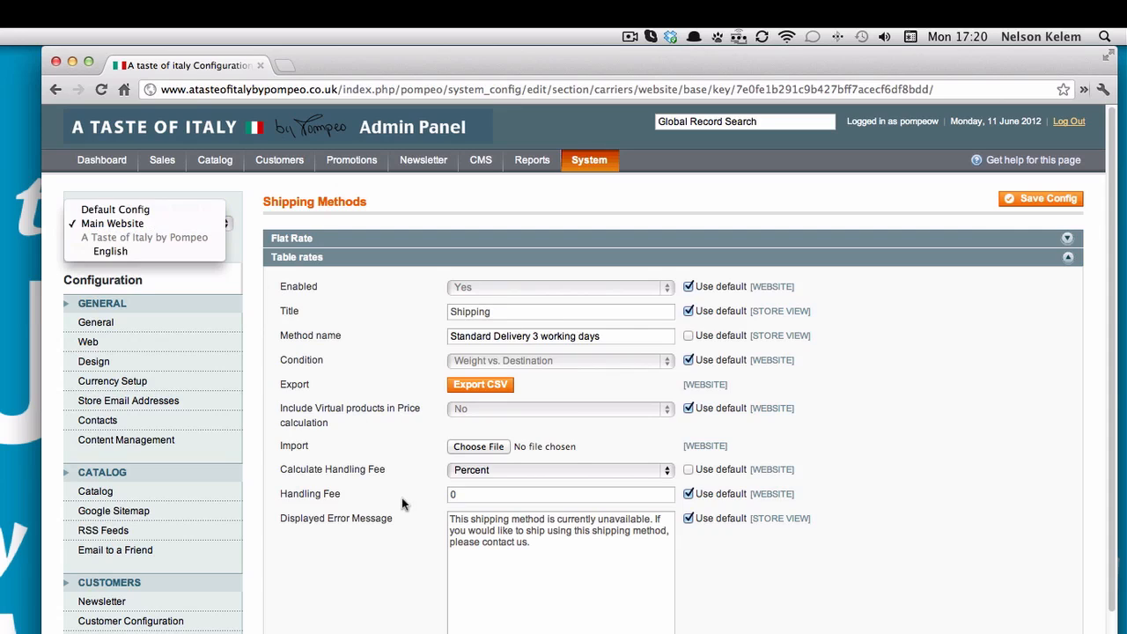
click(383, 478)
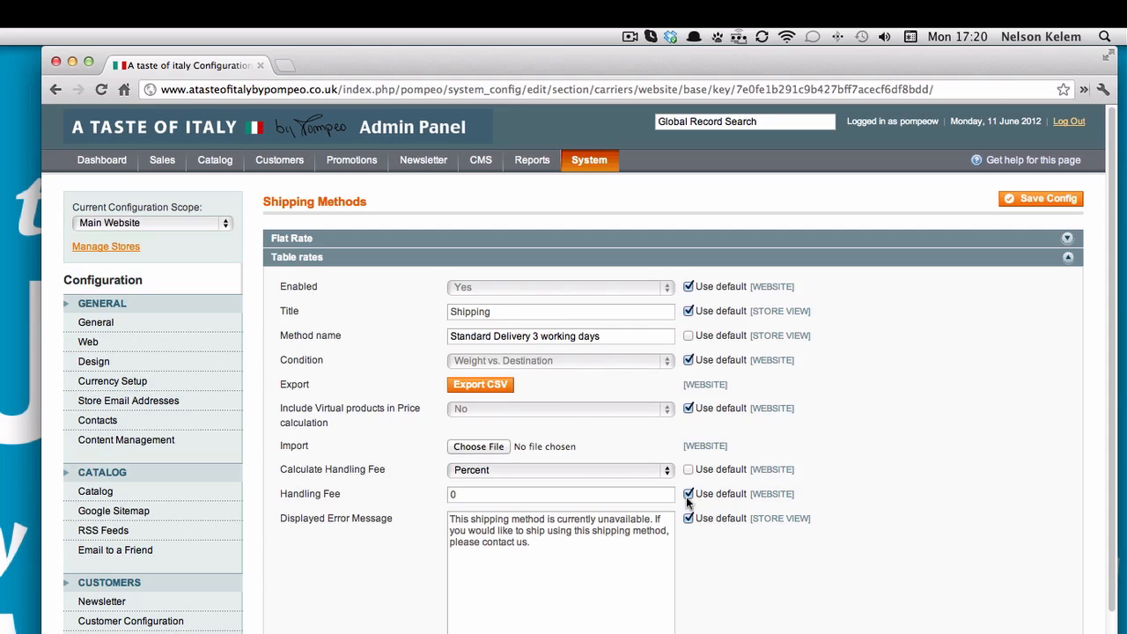
click(167, 225)
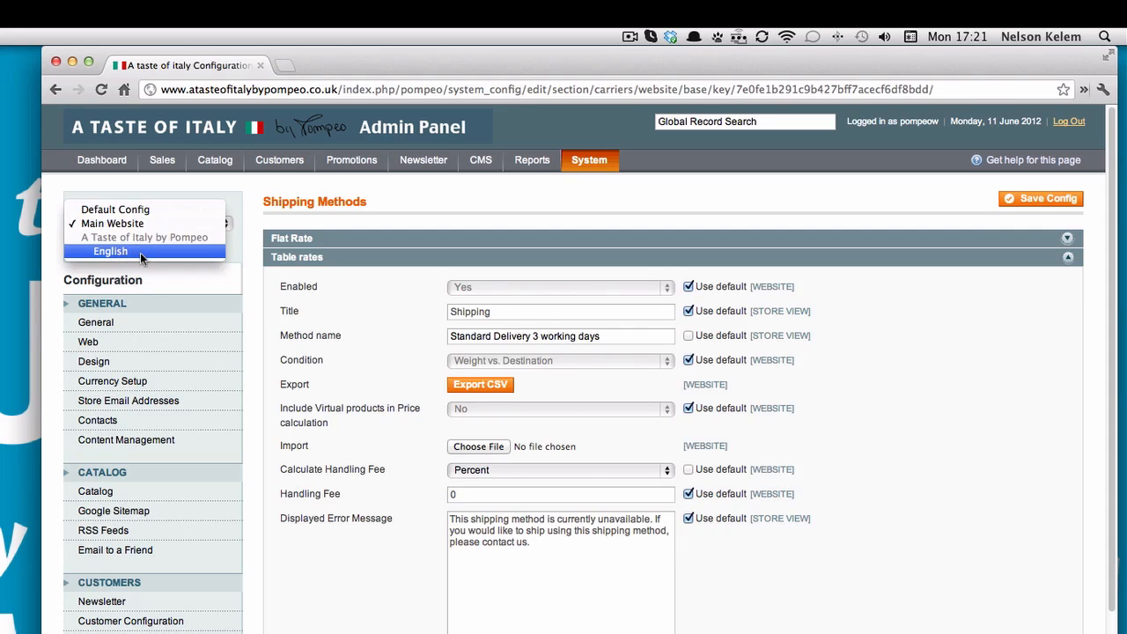
click(372, 506)
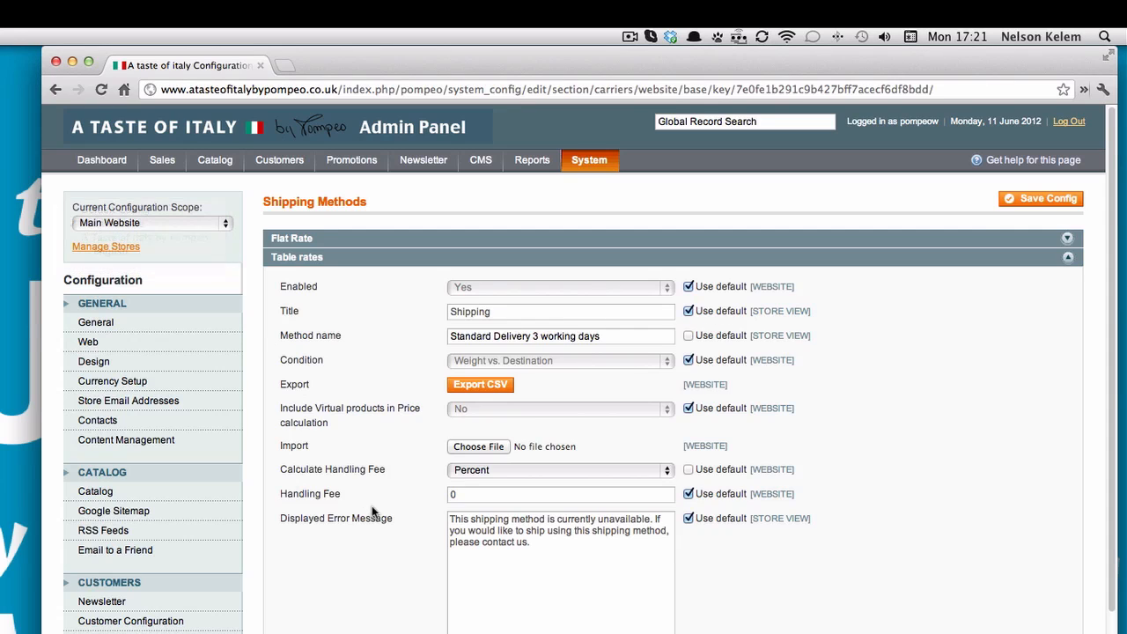
click(137, 222)
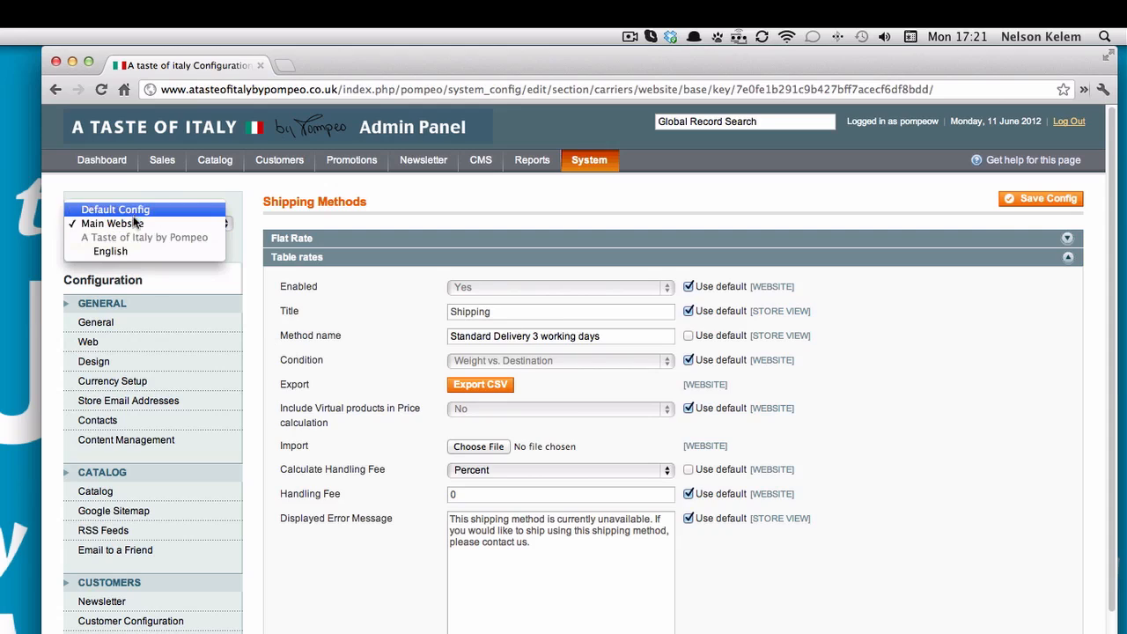
click(379, 504)
Step: Turn off the default setting for the website's Handling Fee and turn it back on, and look over the error message
drag(461, 493, 639, 502)
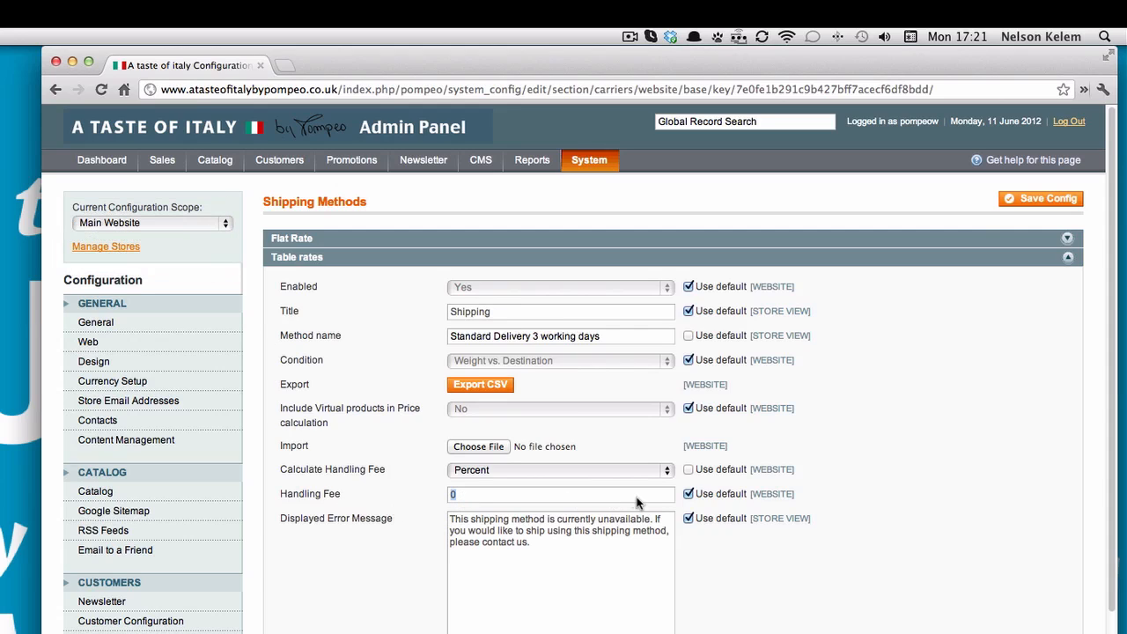
click(557, 500)
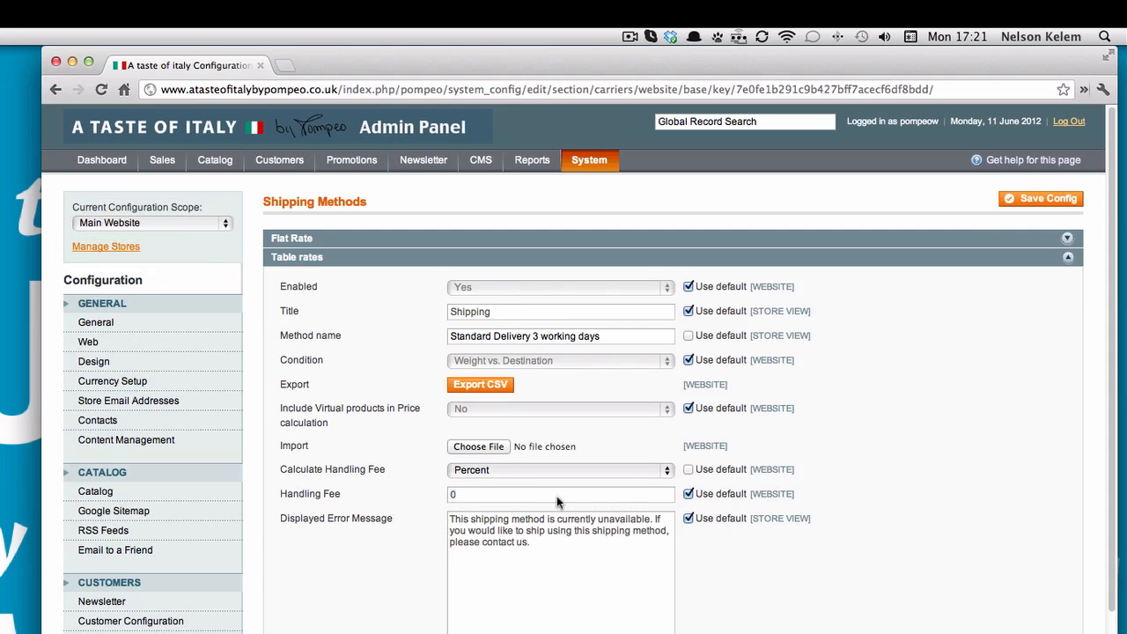
click(689, 494)
click(489, 494)
click(688, 494)
drag(531, 542, 517, 531)
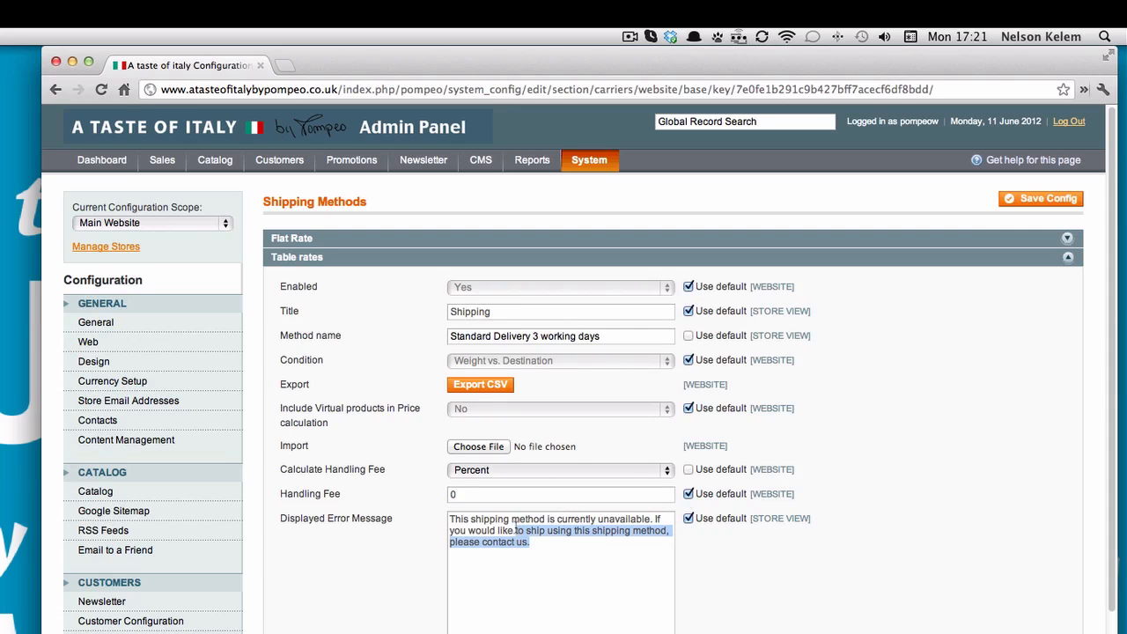
click(471, 497)
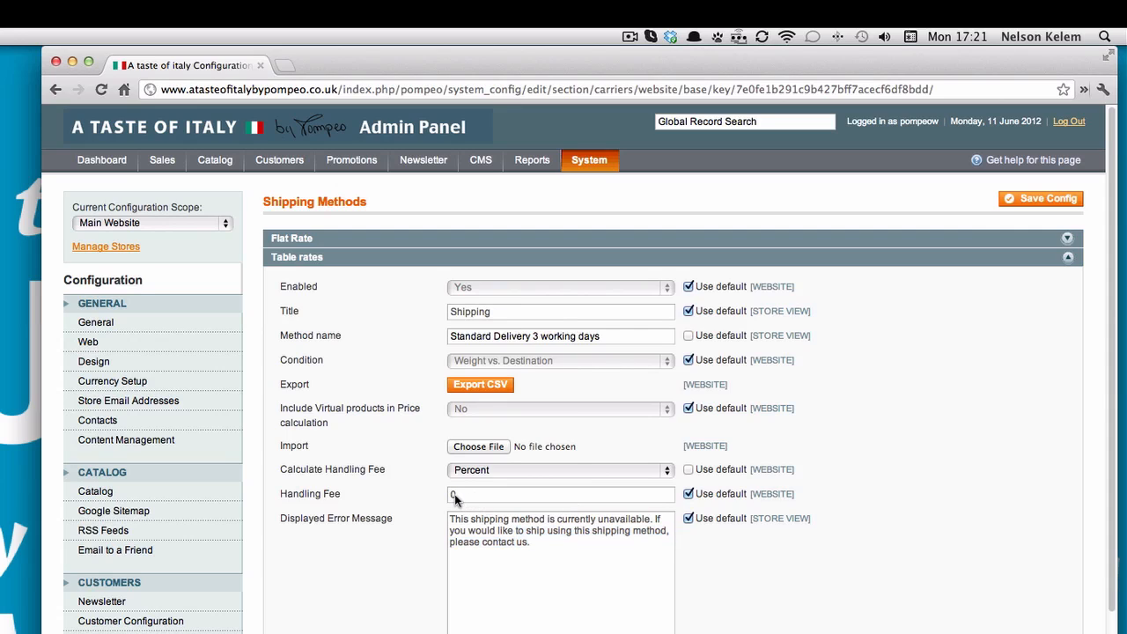
Step: Override the Handling Fee default, enter a trial 2, remove it, and restore the use of the default
click(689, 494)
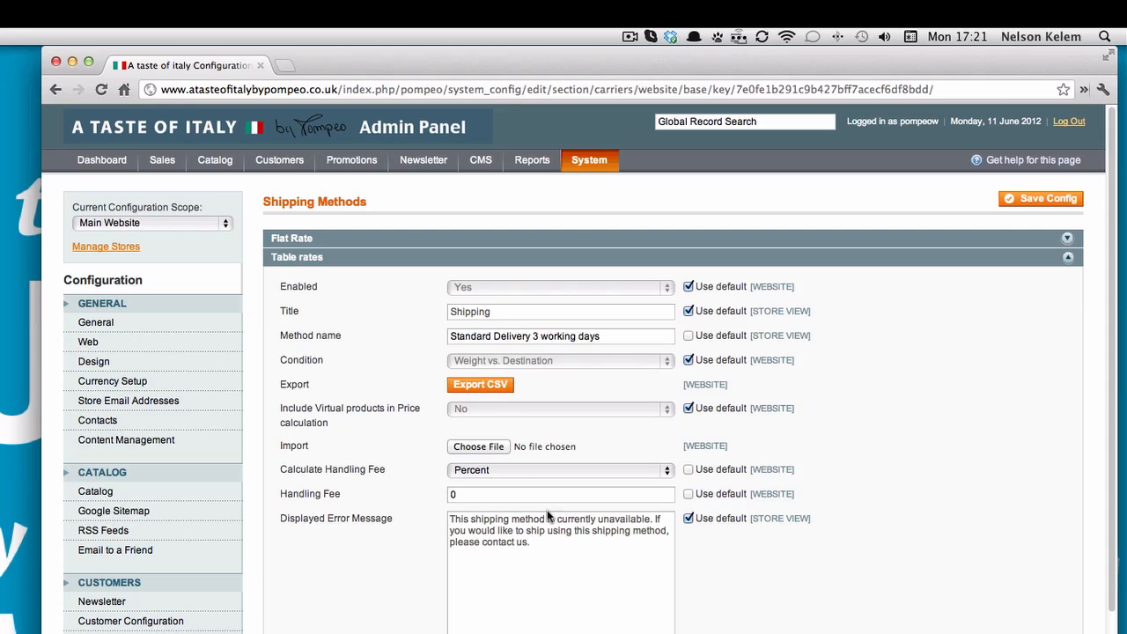
click(451, 494)
text(2)
key(BackSpace)
click(689, 494)
Step: Export the website's table rates as a CSV file and switch to the tablerates spreadsheet in Numbers
click(463, 391)
click(463, 391)
key(super+Tab)
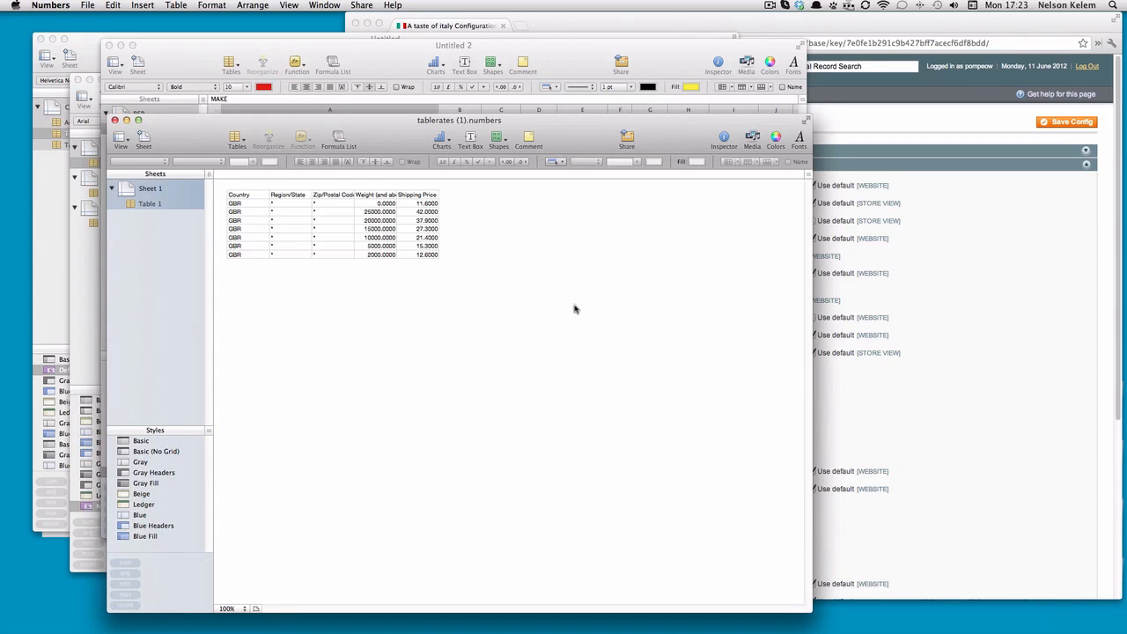
drag(398, 126, 374, 72)
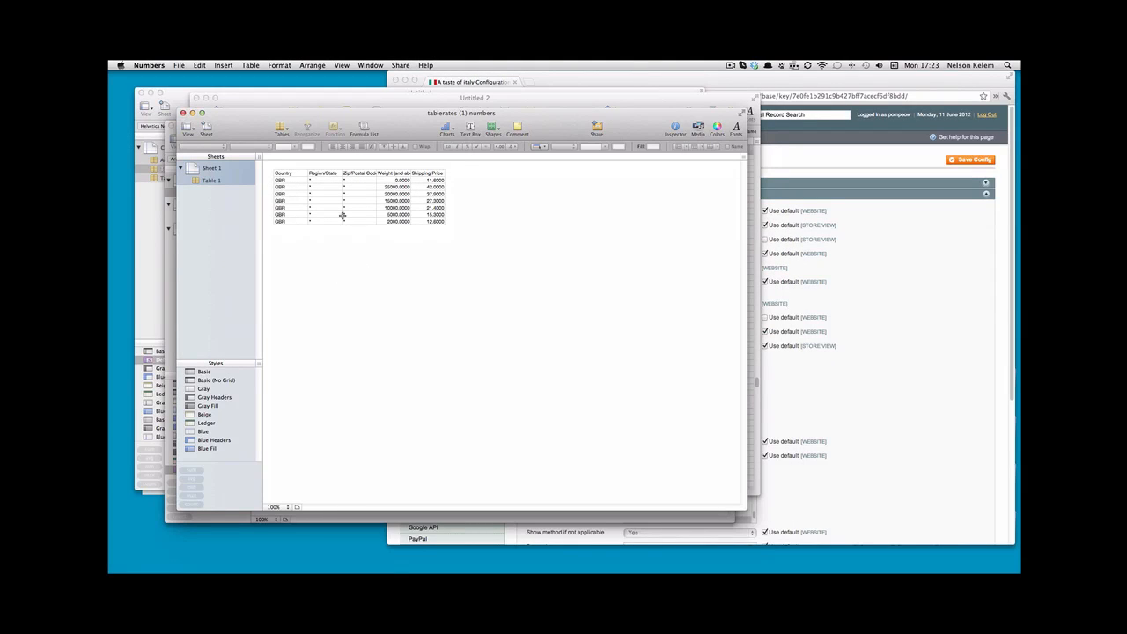
Step: Enlarge the asterisk in the first Region/State data cell (B2) of the rates table to font size 26
click(327, 180)
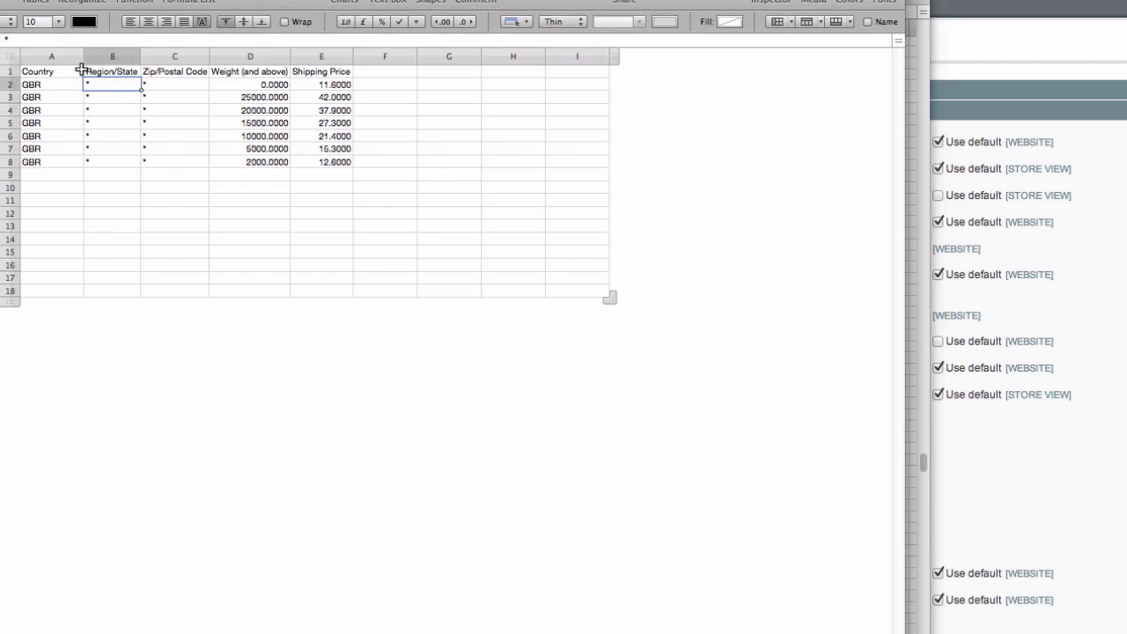
key(super+plus)
key(super+plus)
key(super+plus)
key(super+plus)
key(super+plus)
key(super+plus)
key(super+plus)
key(super+plus)
key(super+plus)
key(super+plus)
key(super+plus)
key(super+plus)
key(super+plus)
key(super+plus)
key(super+plus)
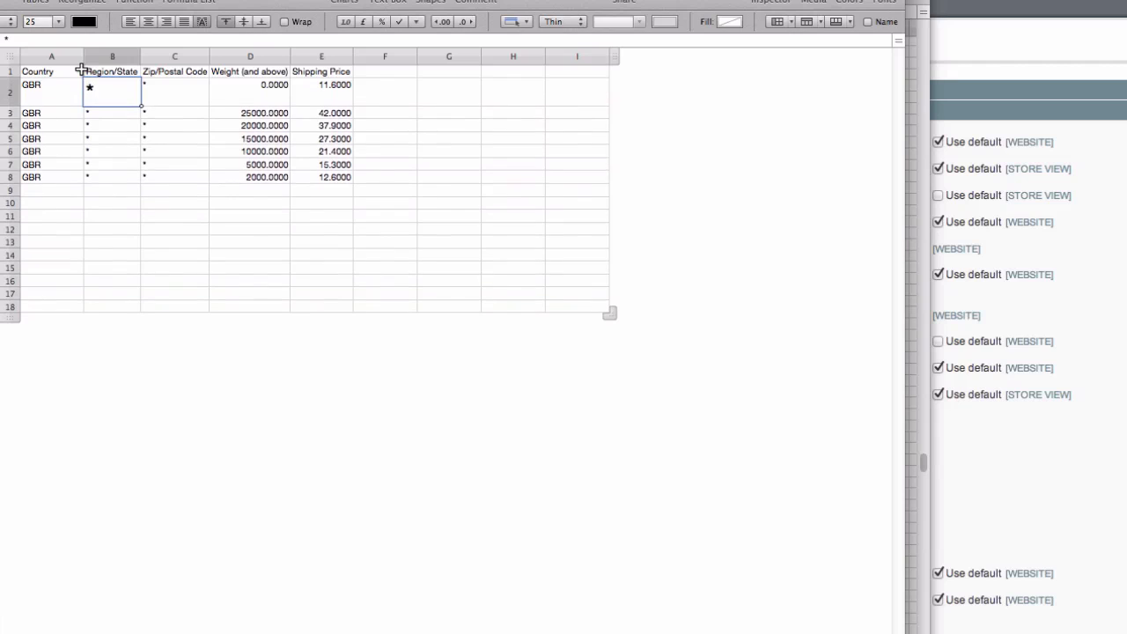
key(super+plus)
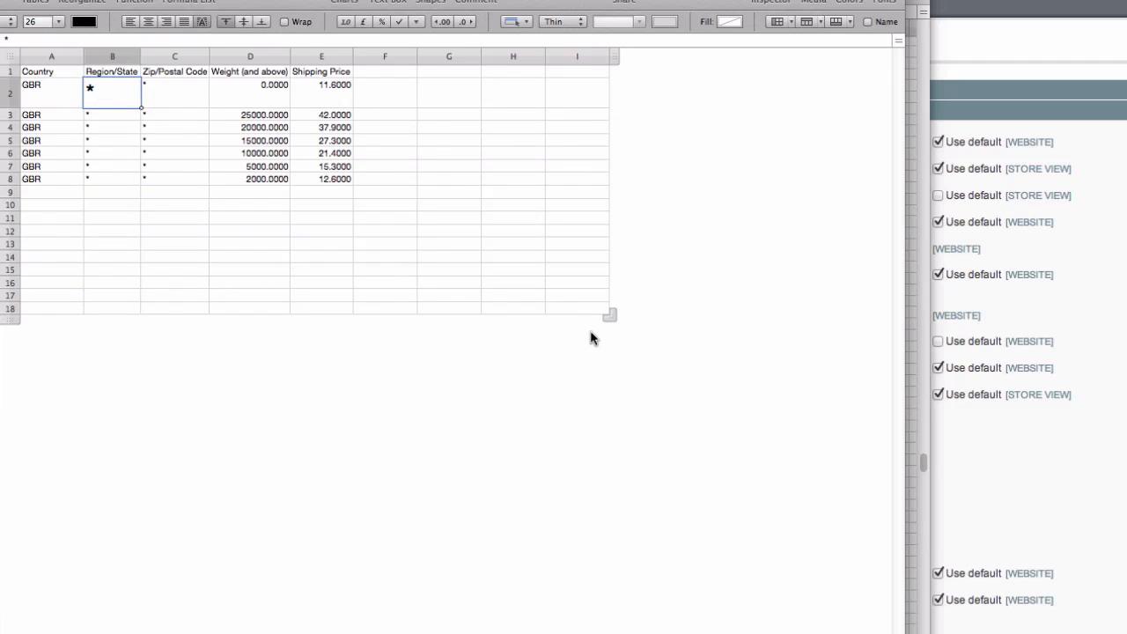
Step: Select the whole rates table and increase the text size of all its cells by four steps
drag(599, 332, 24, 71)
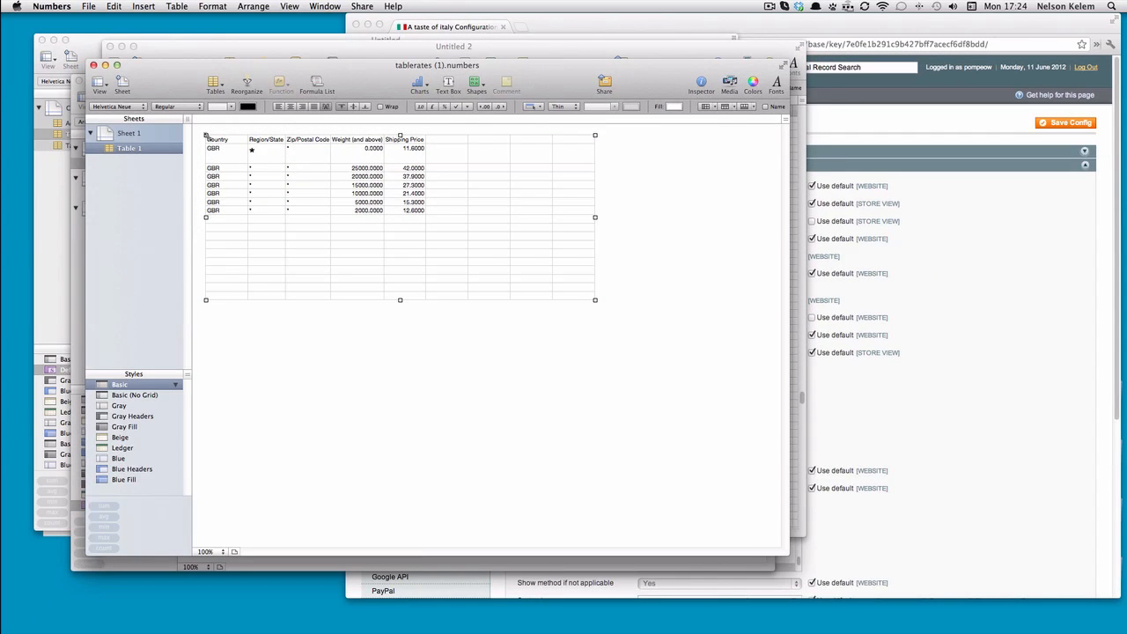
key(super+plus)
key(super+plus)
key(super+plus)
key(super+plus)
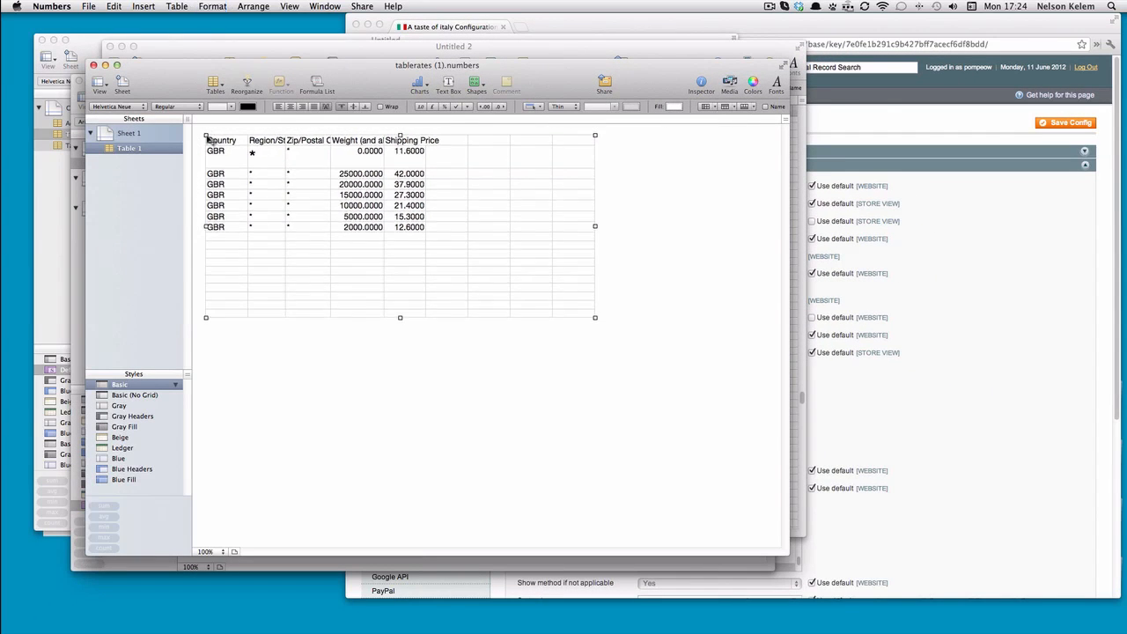
Step: Enlarge the rates table's text to size 18 and fit the widths of columns A to E to their contents
key(super+plus)
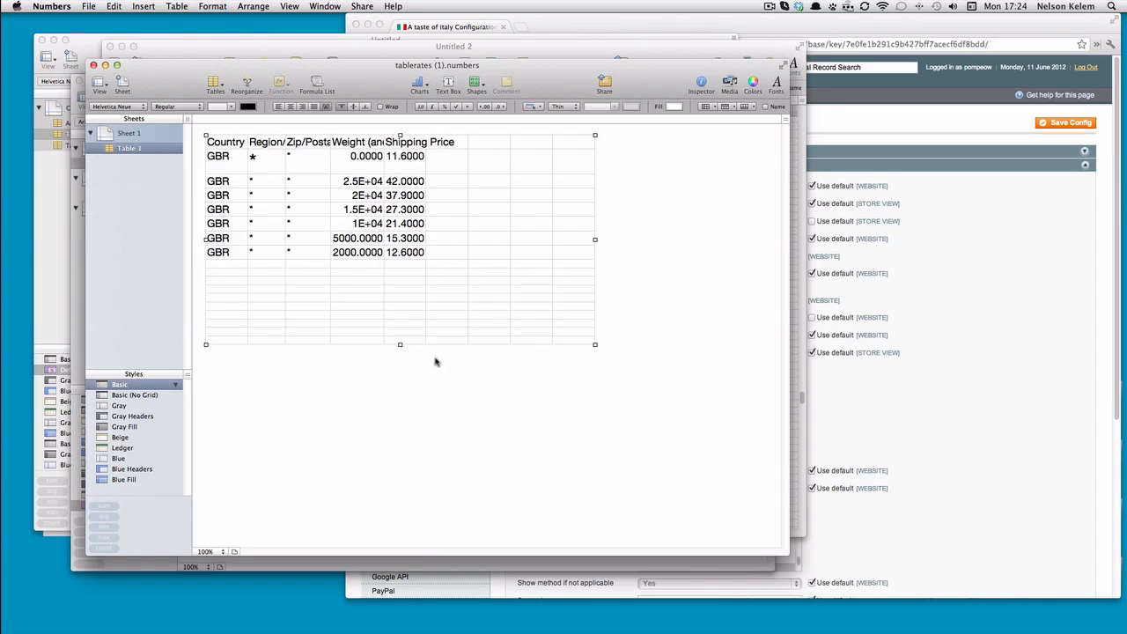
click(468, 385)
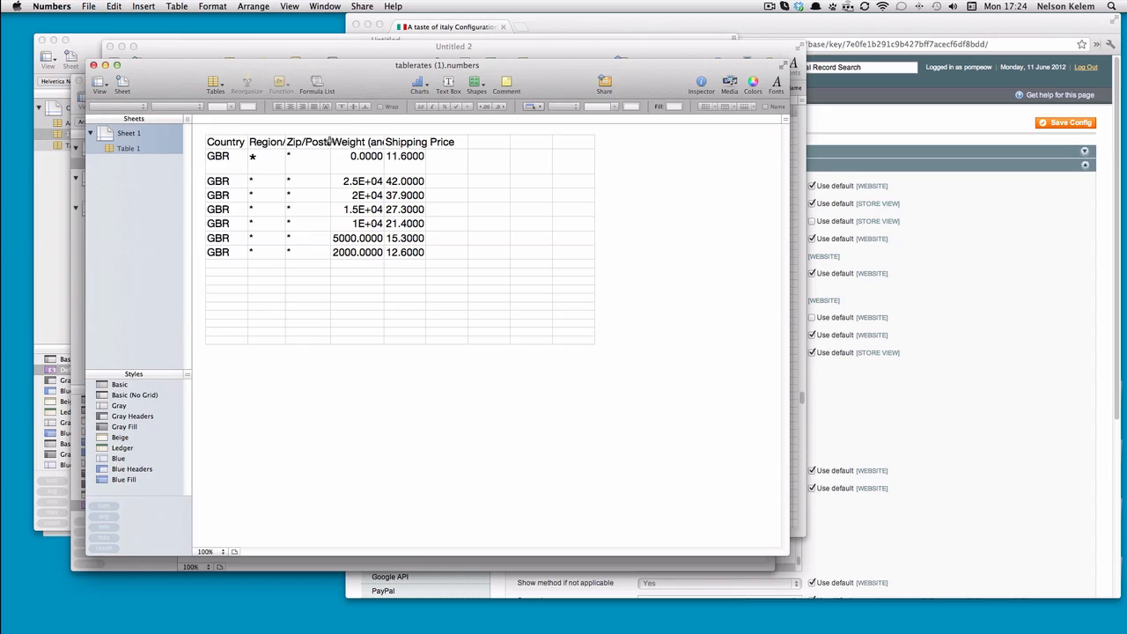
double_click(329, 141)
double_click(331, 131)
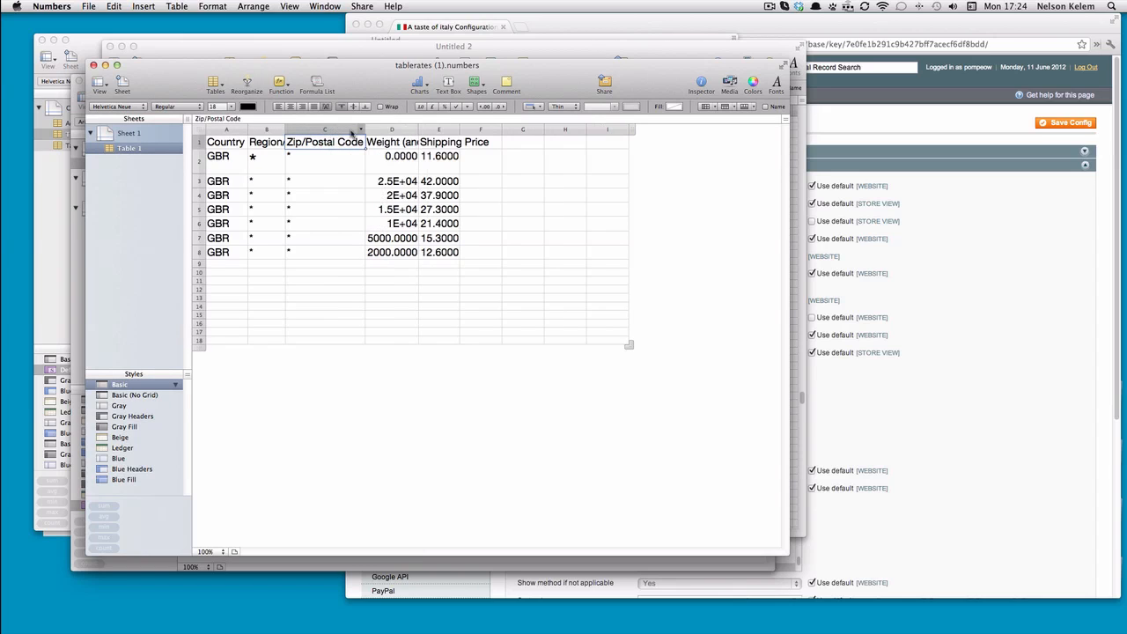
double_click(418, 129)
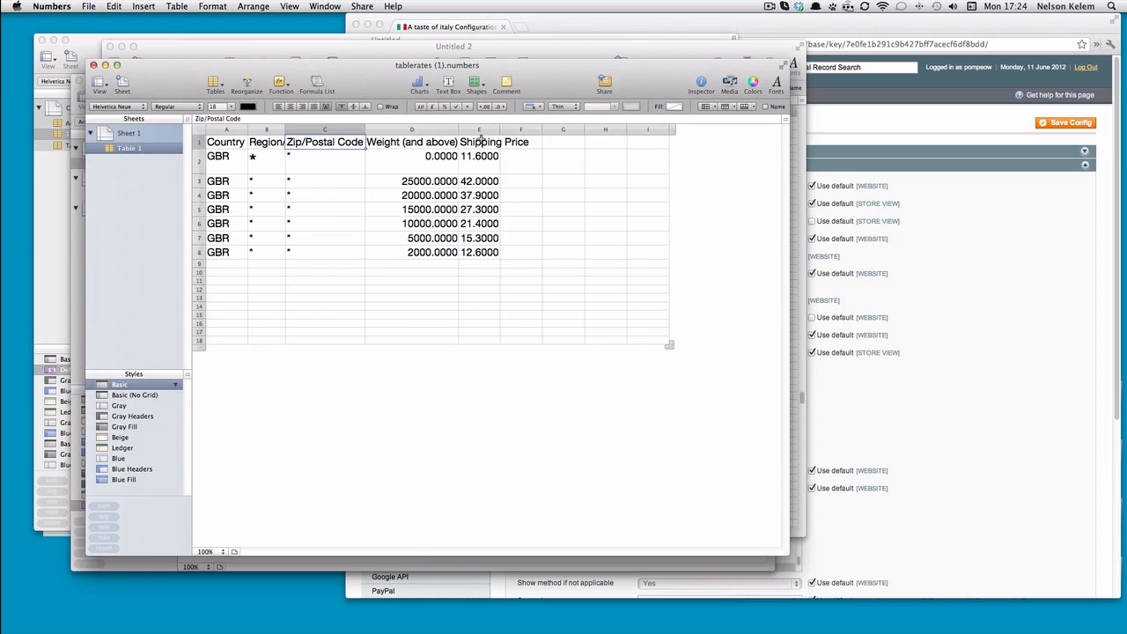
double_click(498, 128)
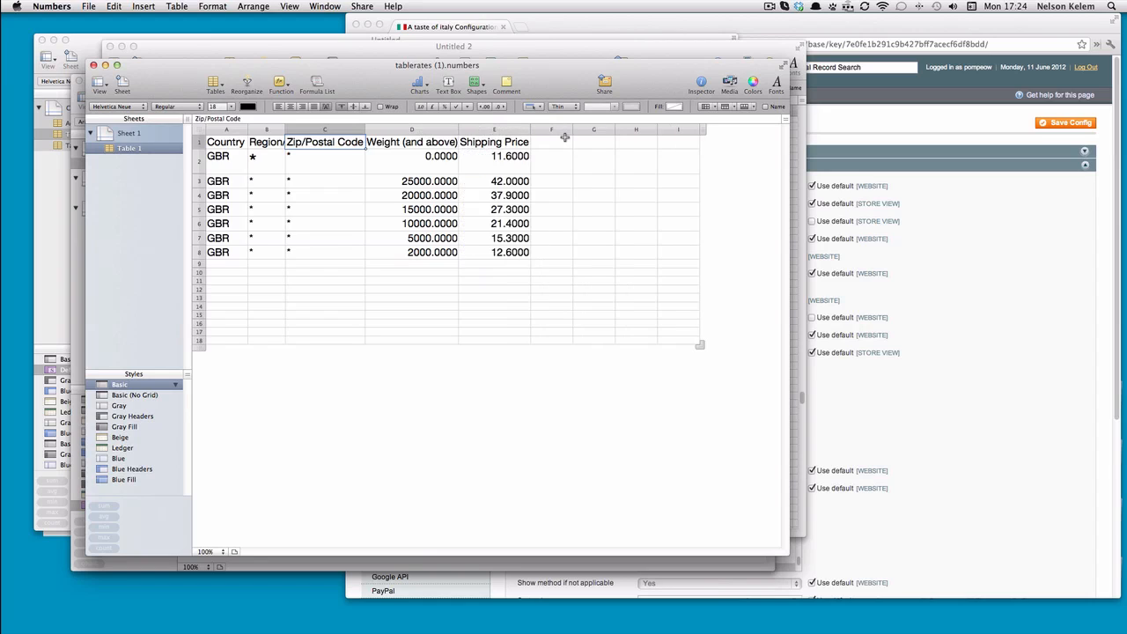
double_click(285, 129)
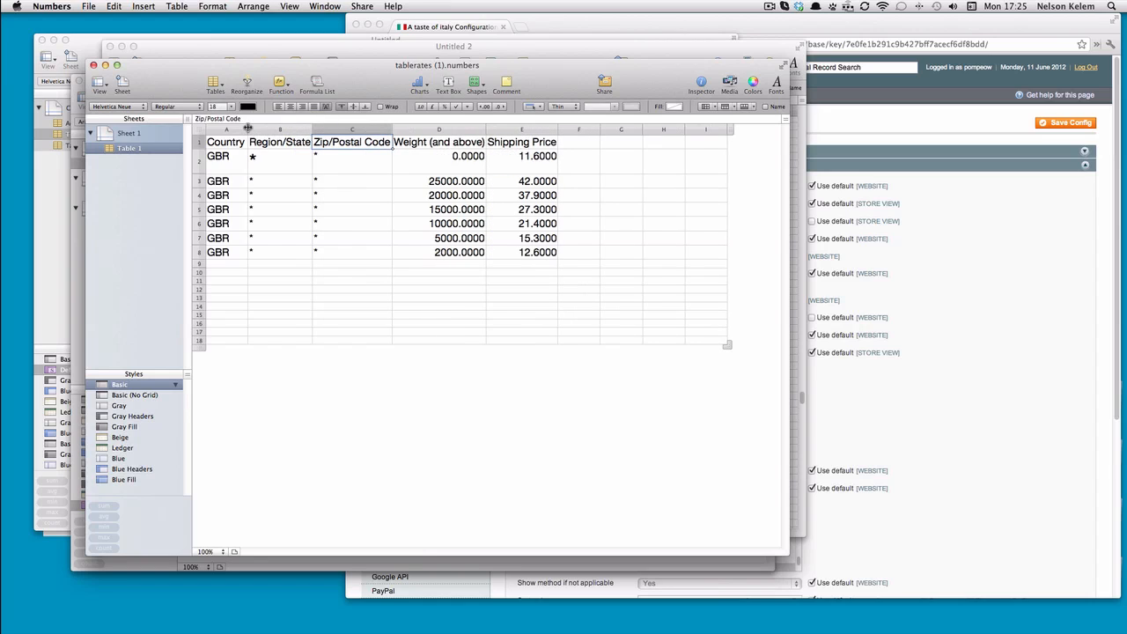
double_click(248, 128)
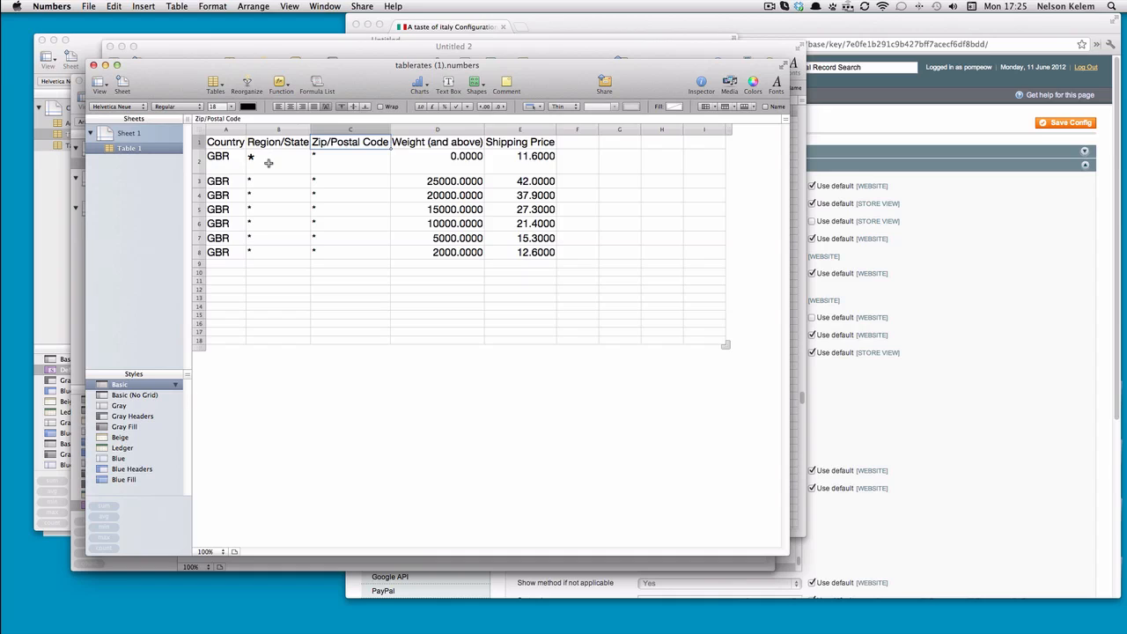
Step: Bring the oversized asterisk in the first Region/State data cell (B2) back to font size 18
click(269, 165)
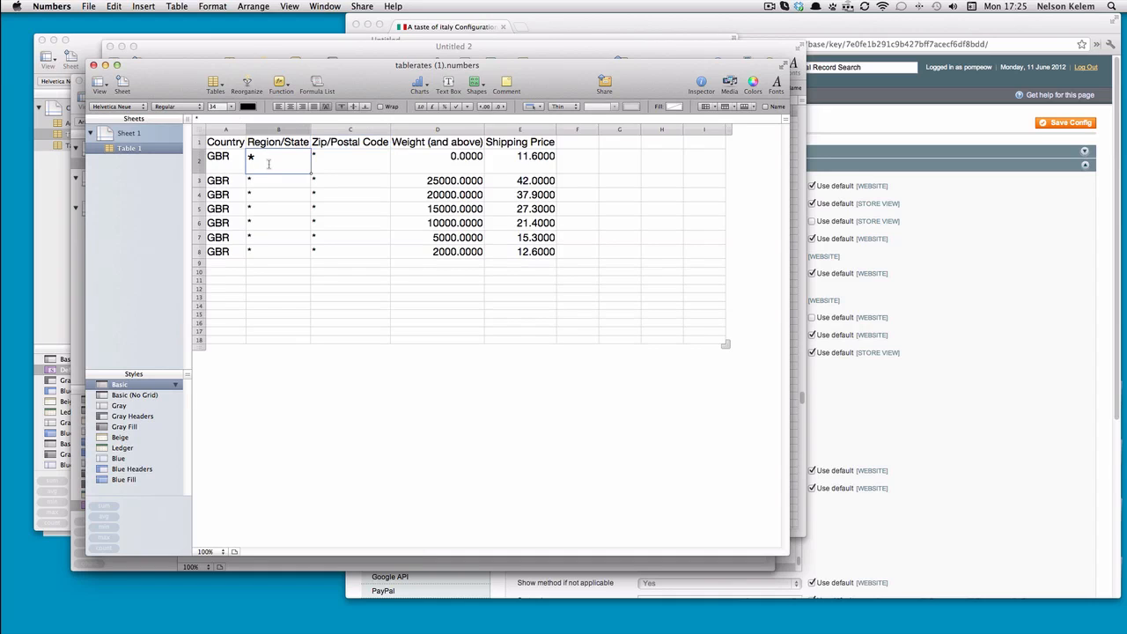
key(super+z)
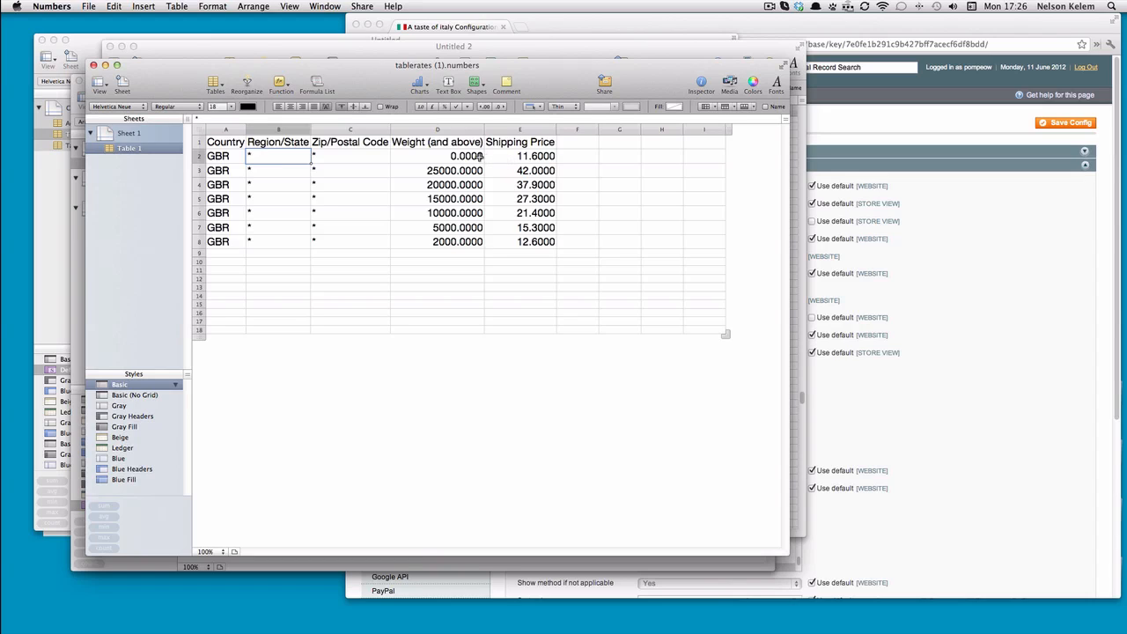
Step: Examine which Shipping Price applies to each Weight (and above) threshold in the rates table
click(533, 159)
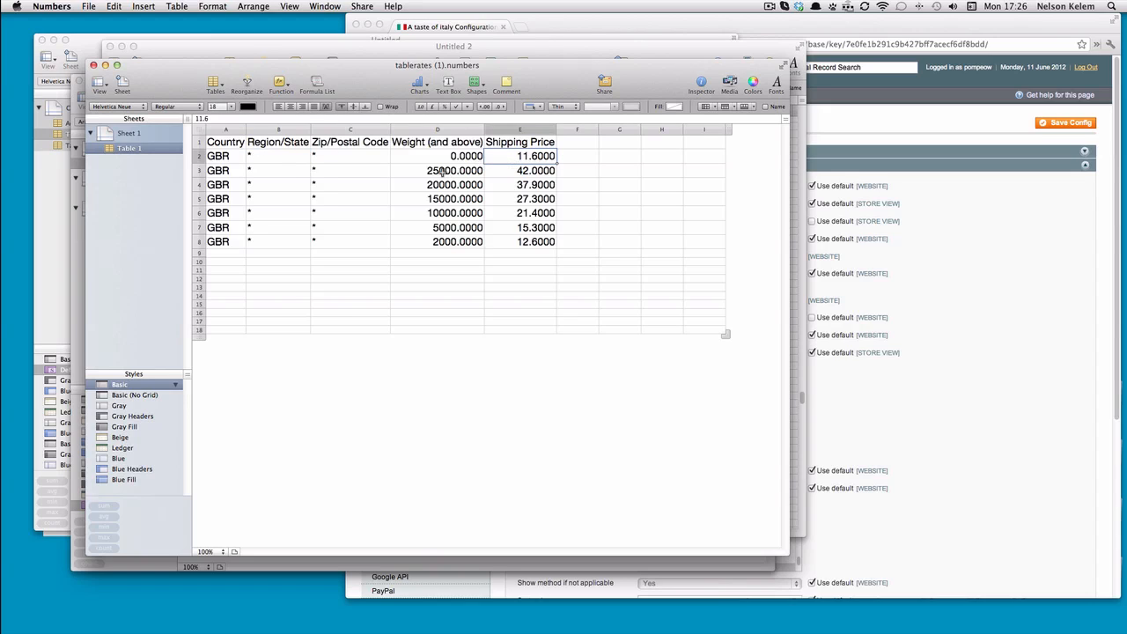
click(445, 245)
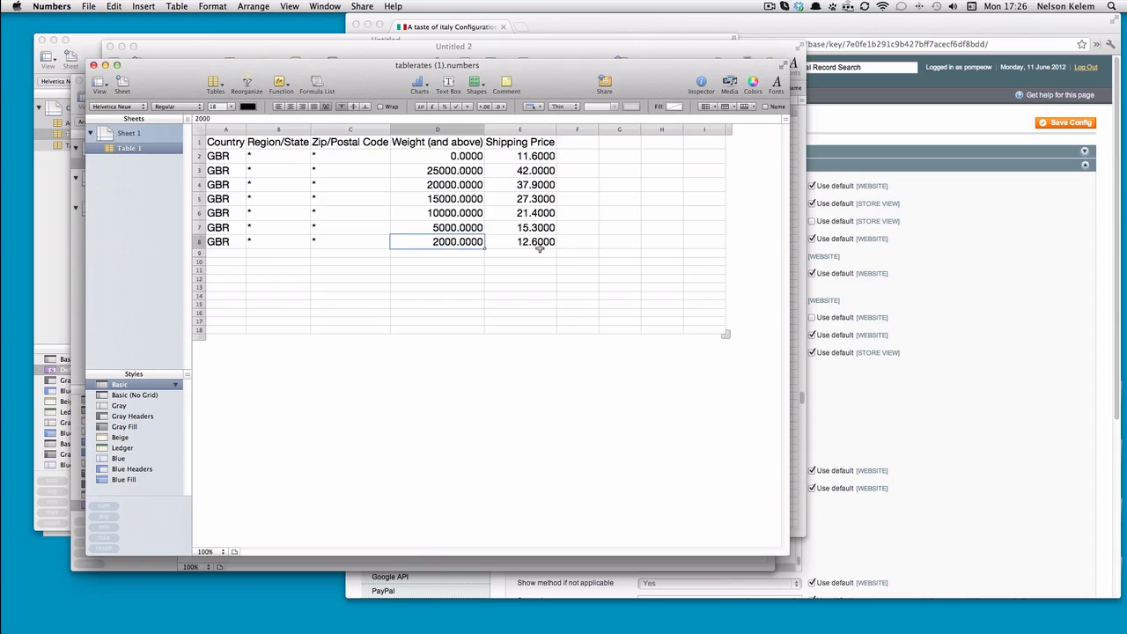
click(457, 228)
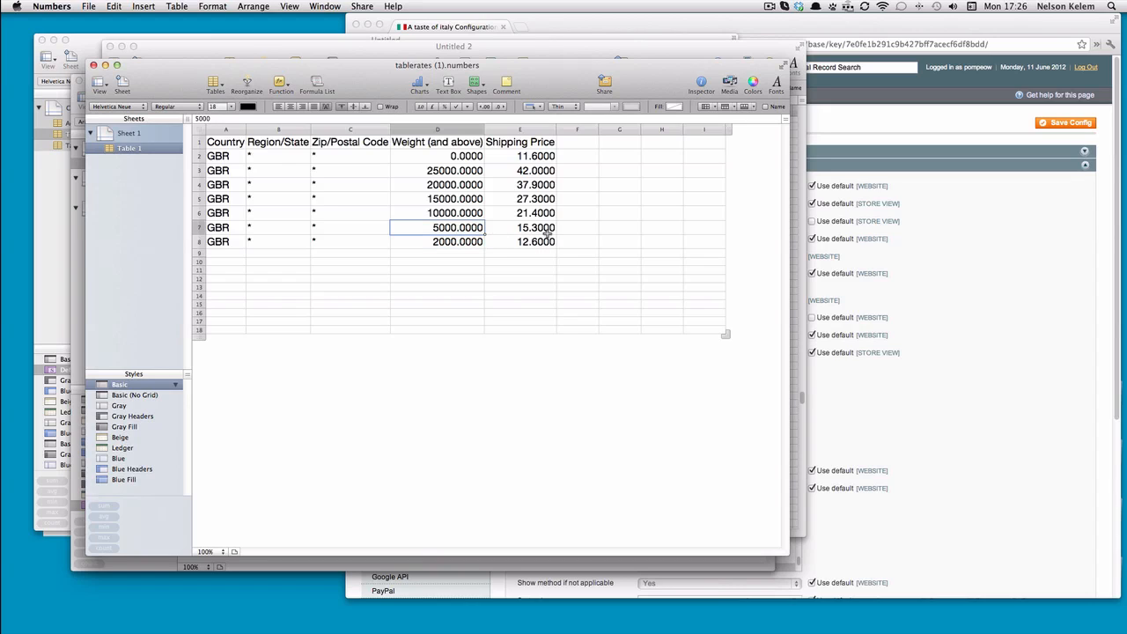
click(468, 243)
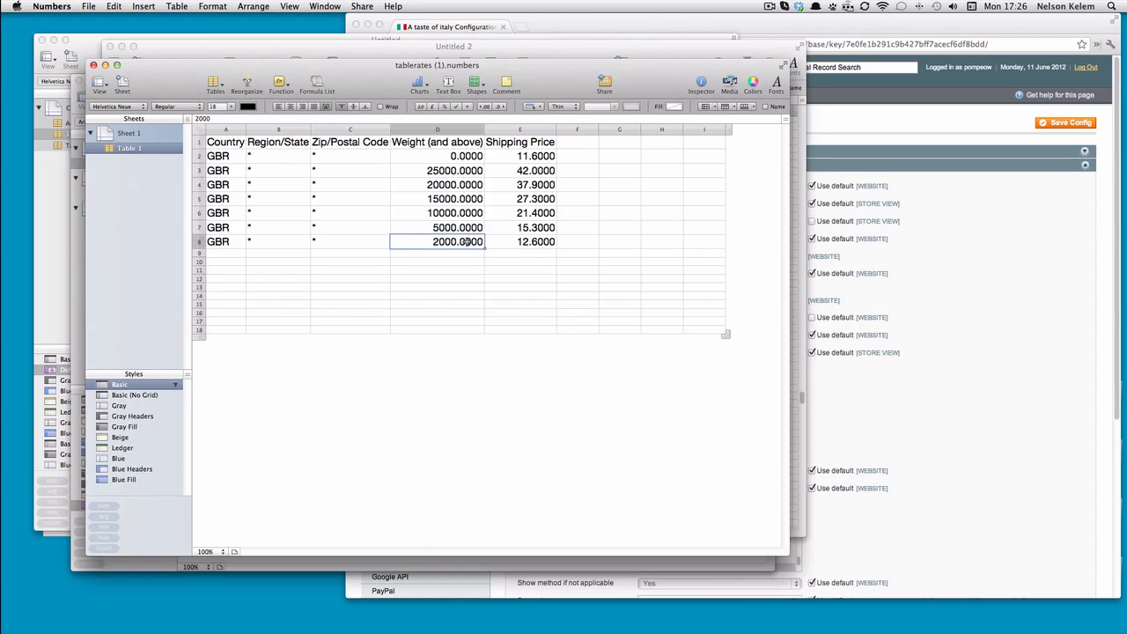
click(469, 229)
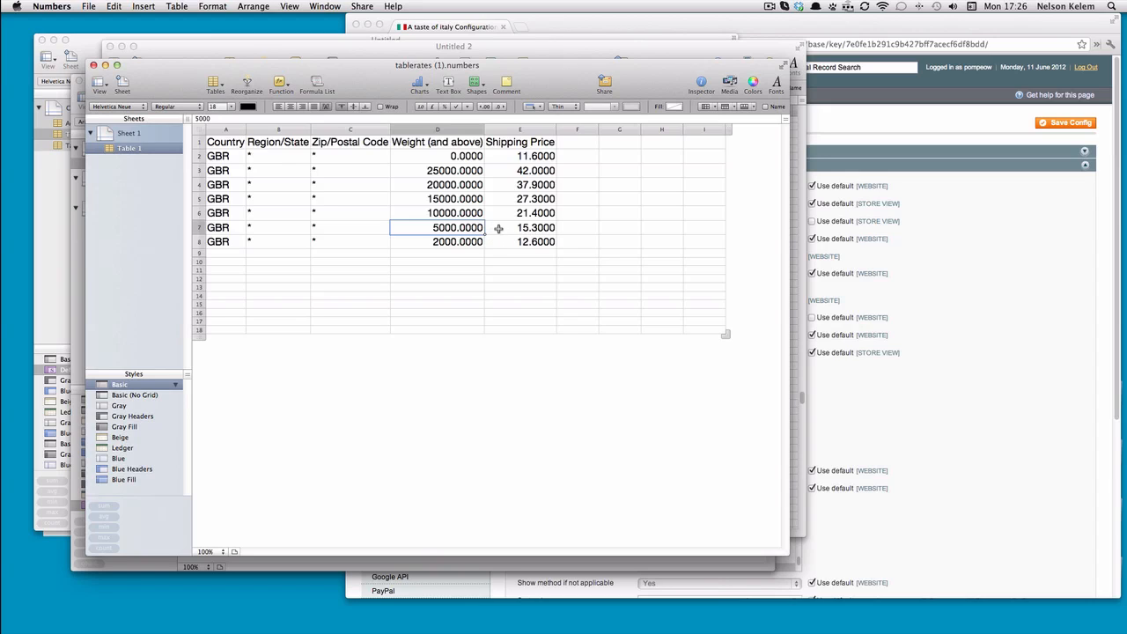
click(540, 228)
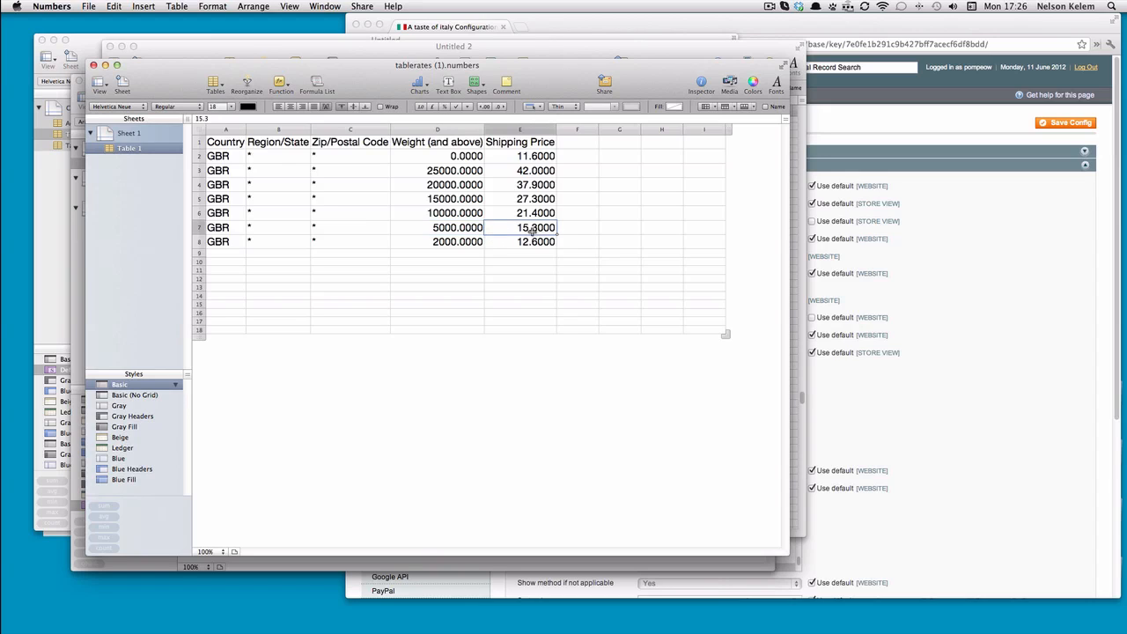
click(449, 215)
click(449, 201)
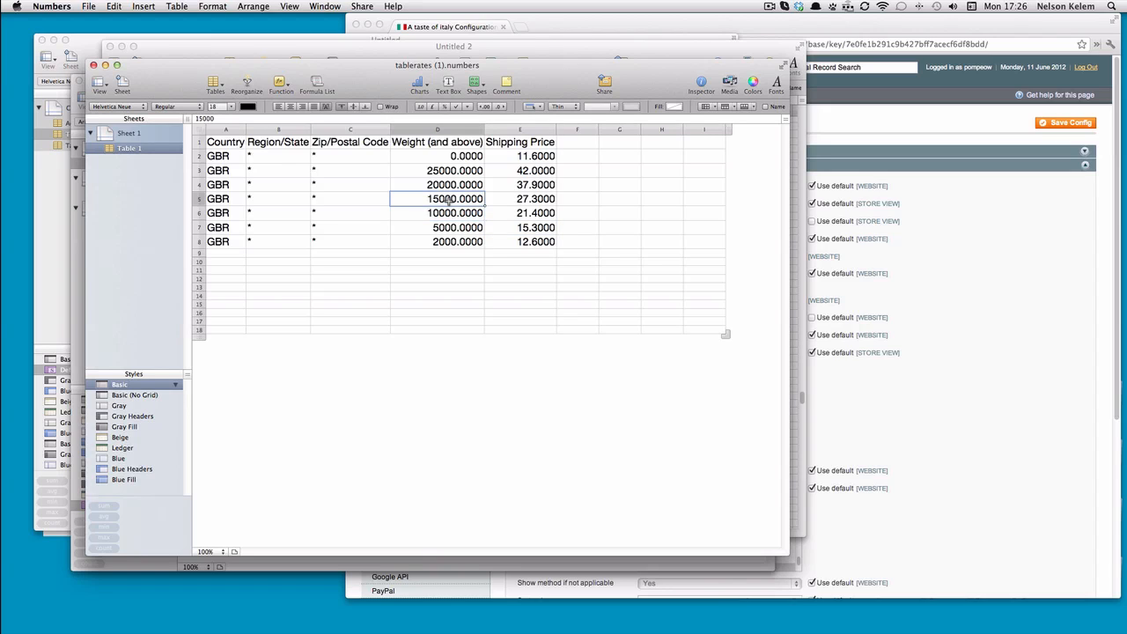
click(450, 173)
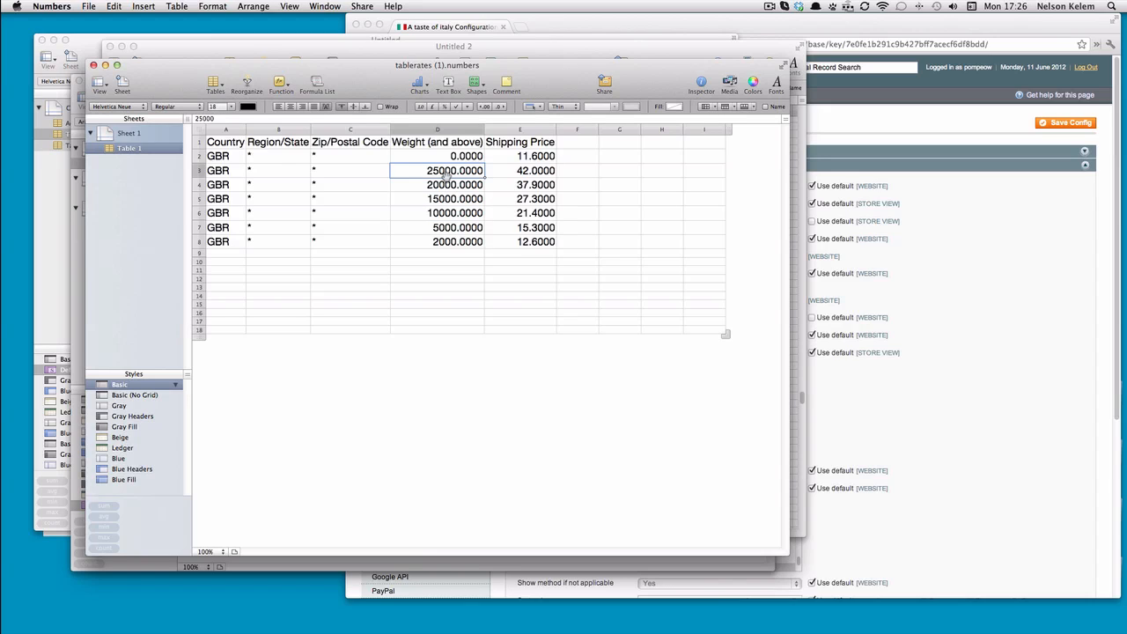
click(528, 173)
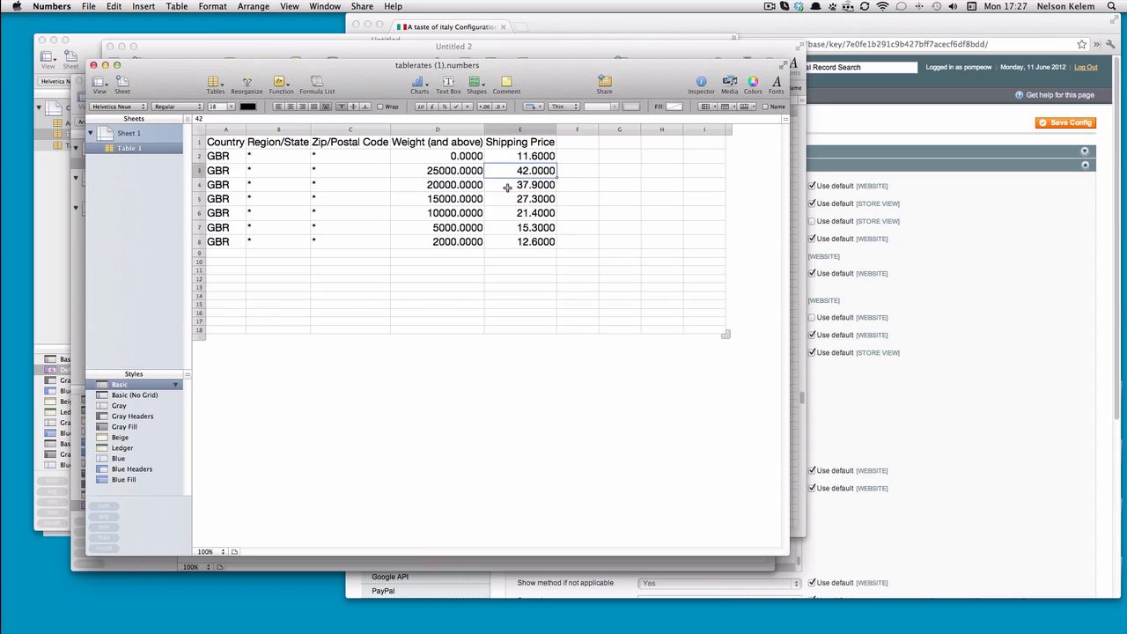
click(512, 241)
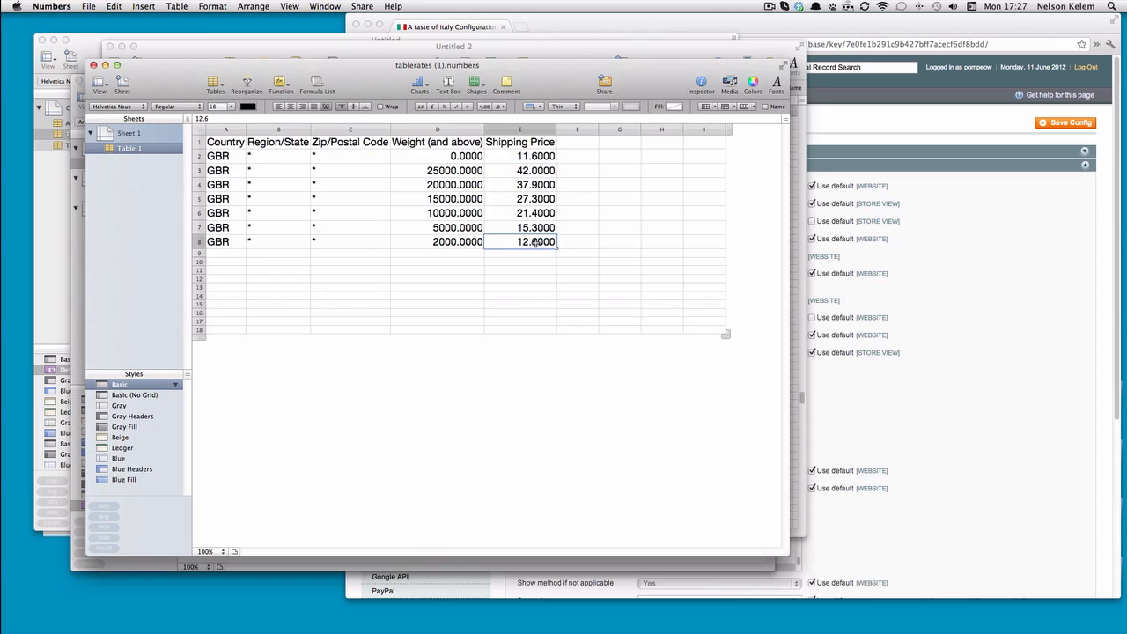
Step: Set the Shipping Price in the 0.0000 weight row to 10.6 and re-enter 42 in the 25000.0000 weight row
click(525, 156)
click(524, 155)
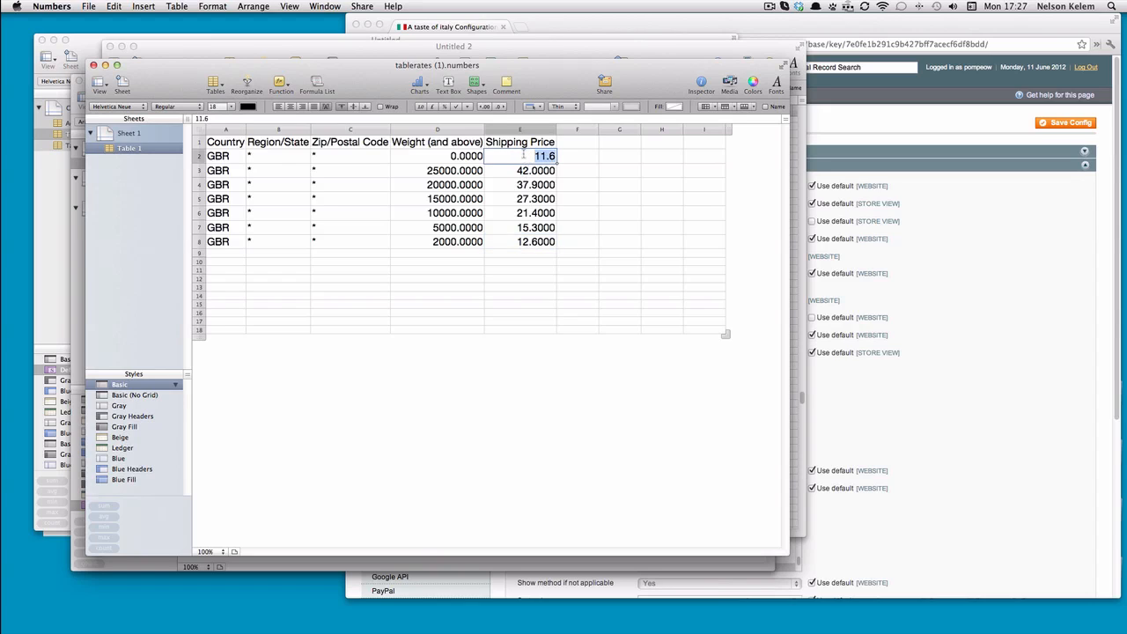
click(549, 156)
click(525, 176)
text(42)
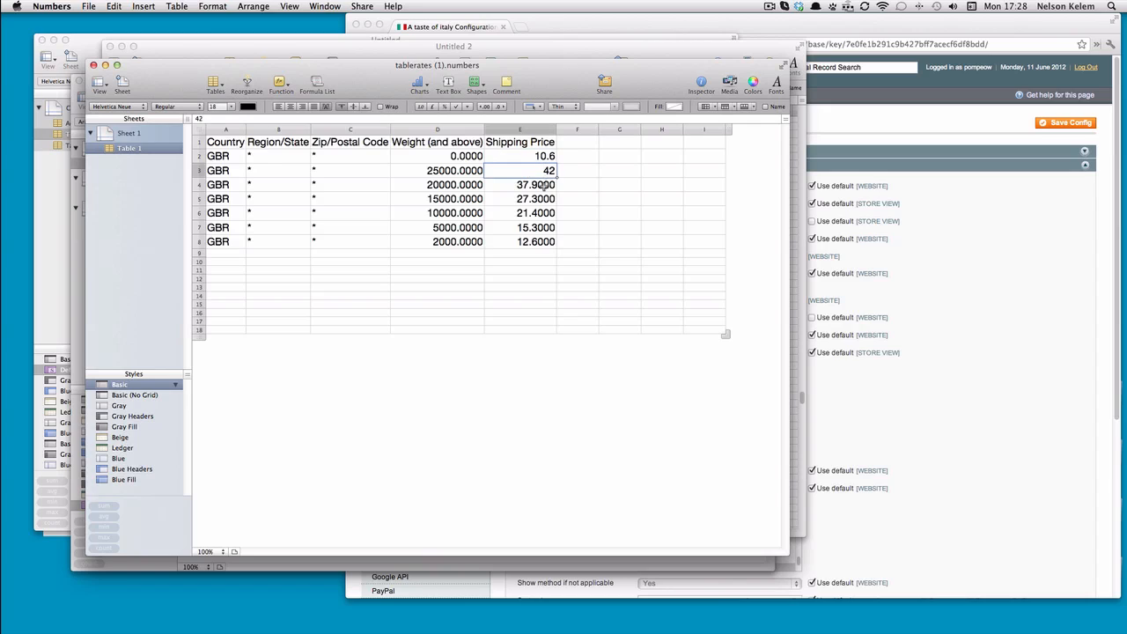
key(Return)
Step: Add trailing zeros to the Shipping Price in the 0.0000 weight row so it is written as 10.6000
click(539, 161)
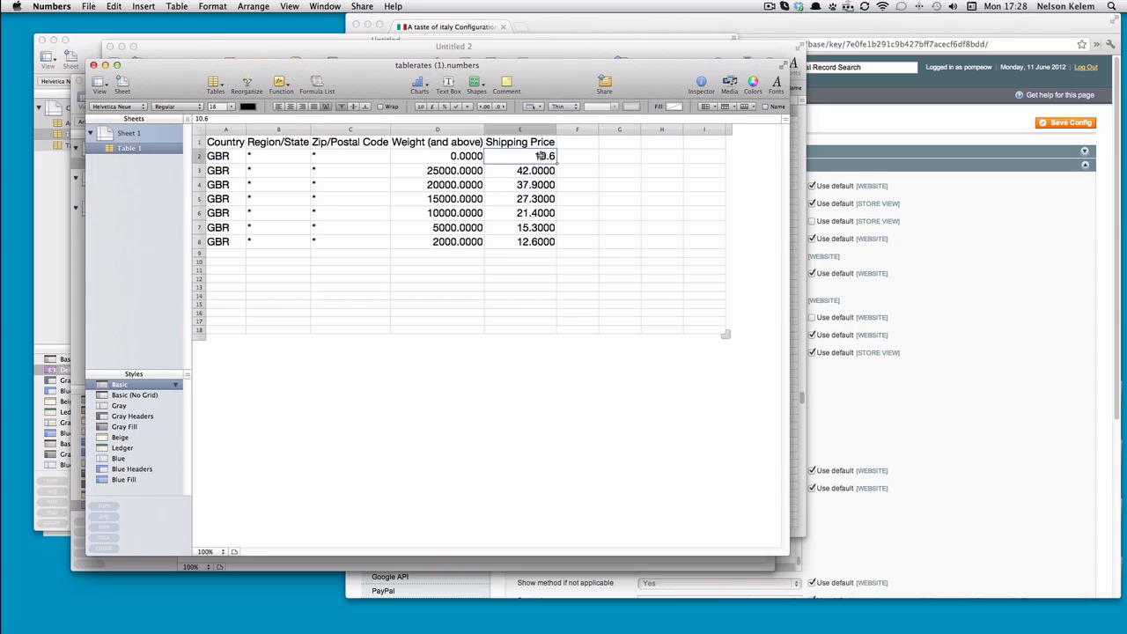
click(538, 176)
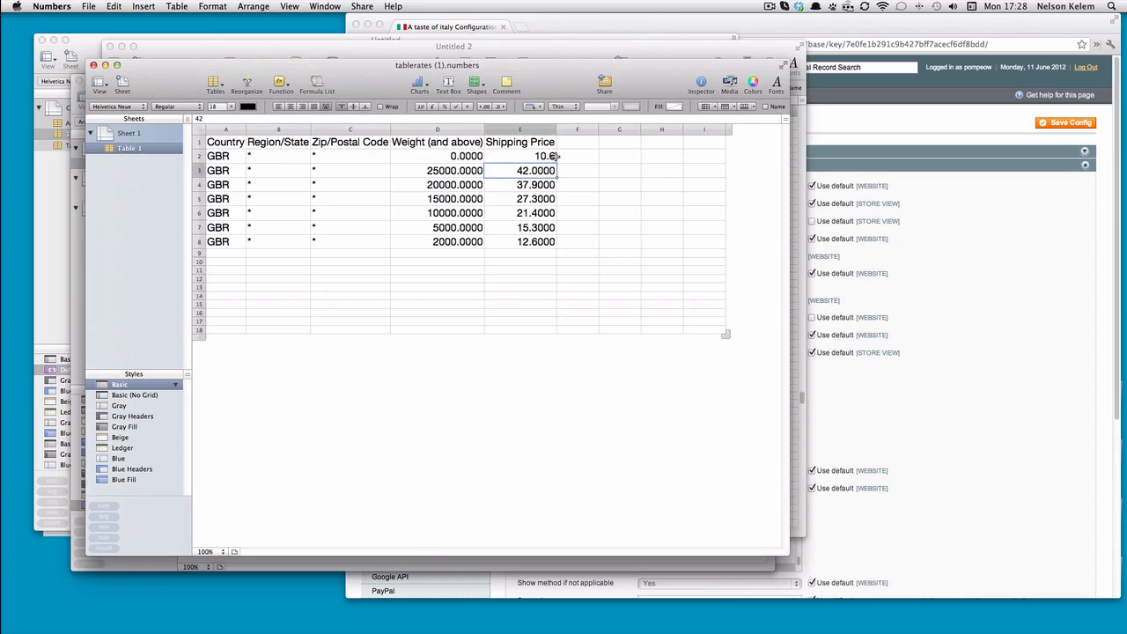
click(554, 156)
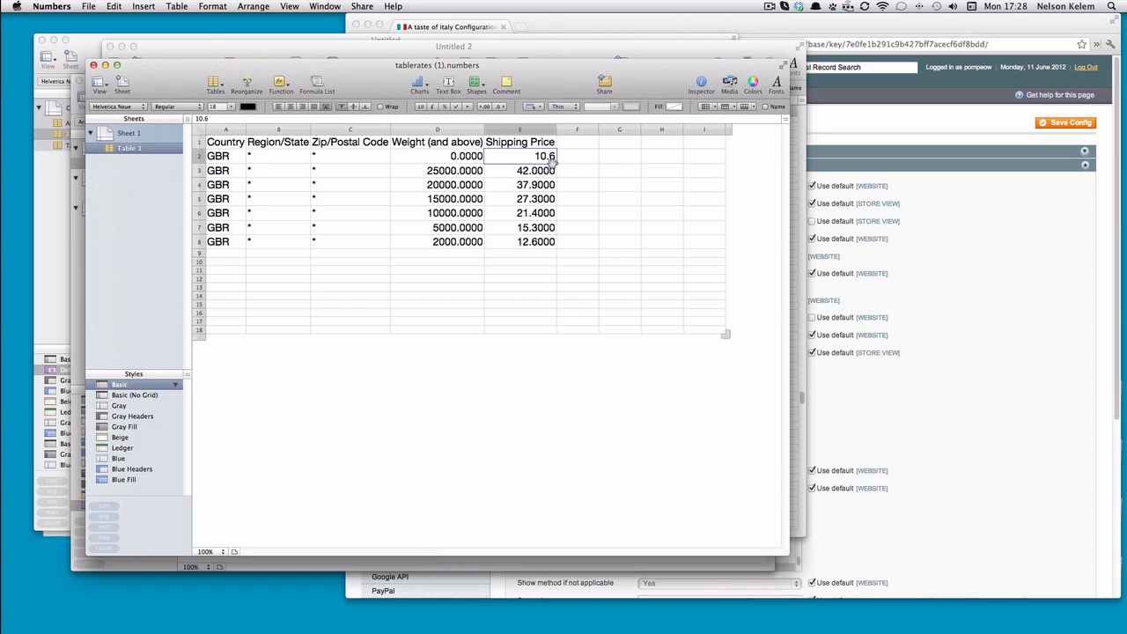
text(000)
click(544, 172)
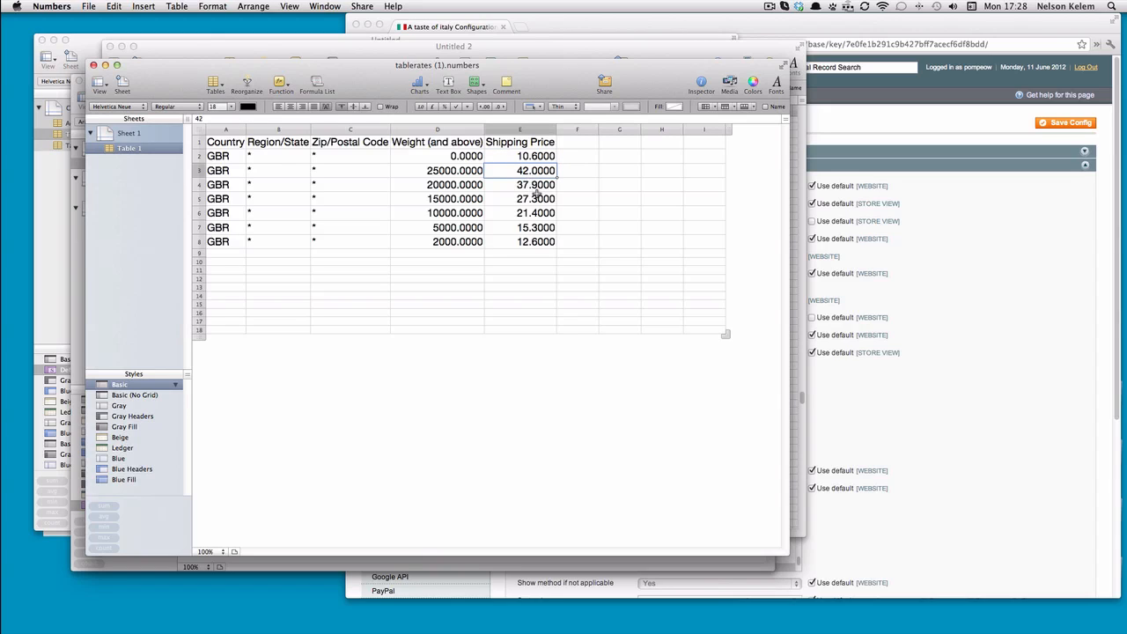
Step: Switch to Chrome and choose tableratesPompeo-30-05-2012.csv from the POMPEO folder as the Table rates Import file
click(892, 258)
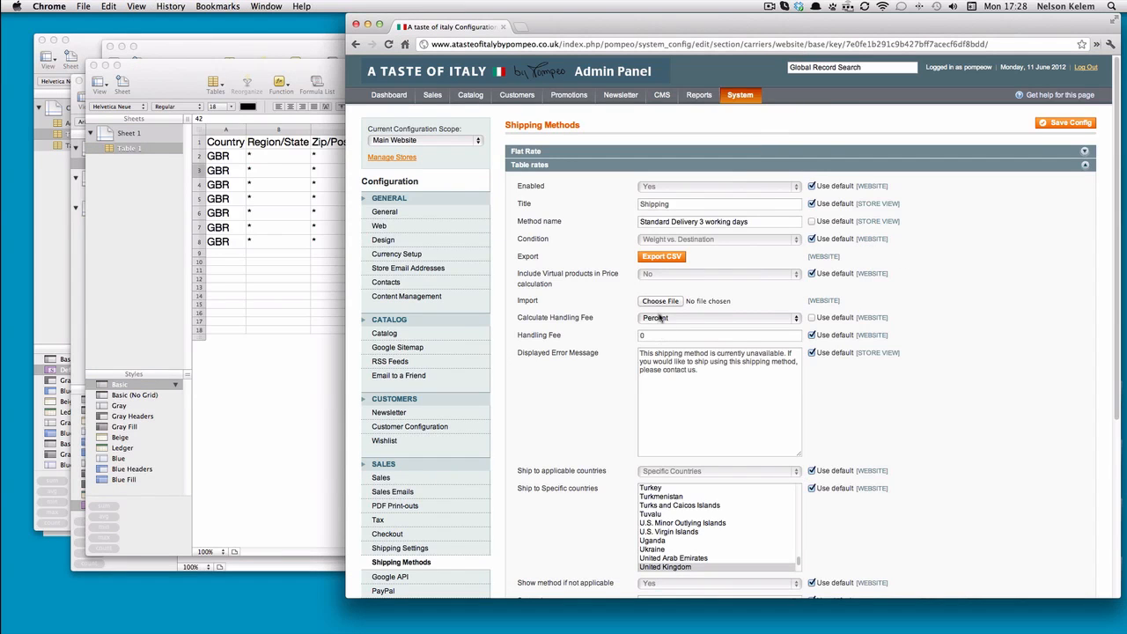
click(660, 302)
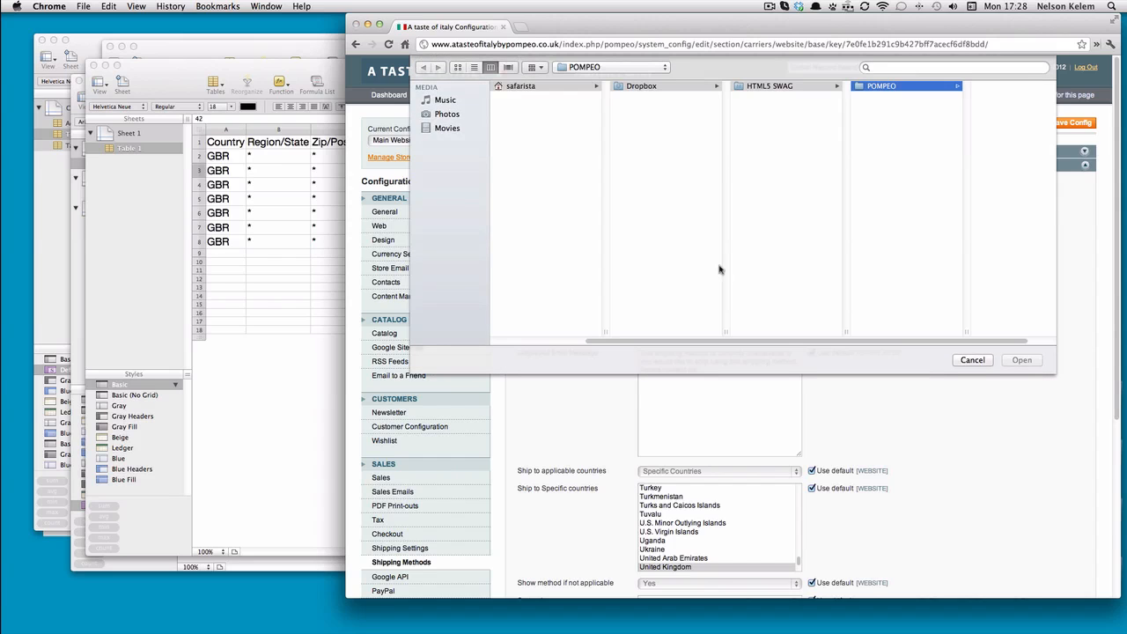
click(1005, 89)
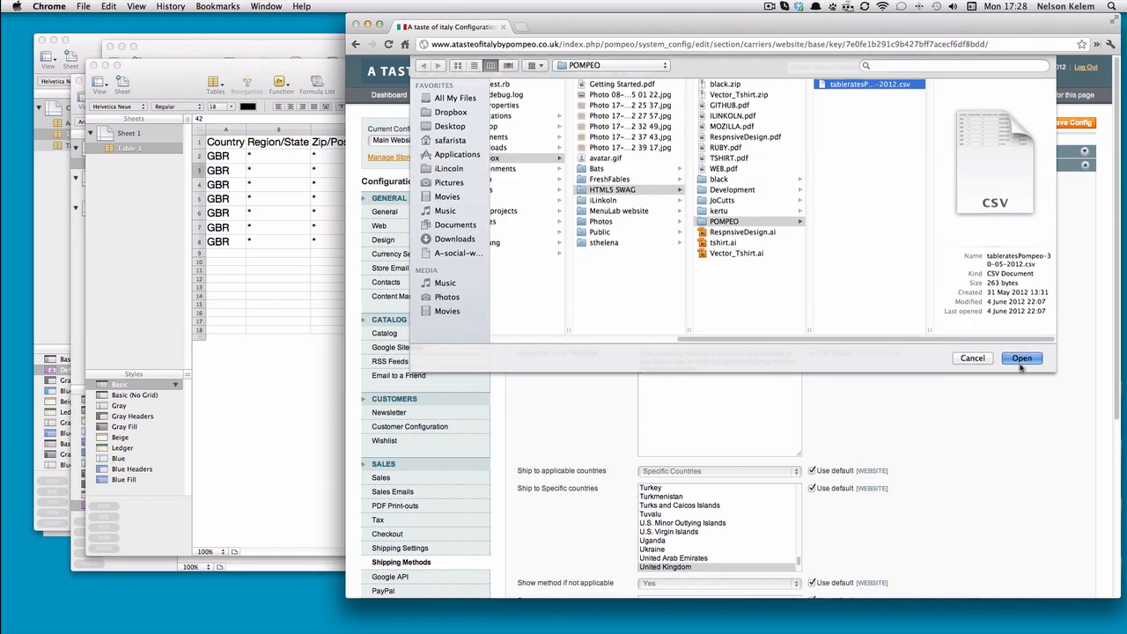
click(1022, 361)
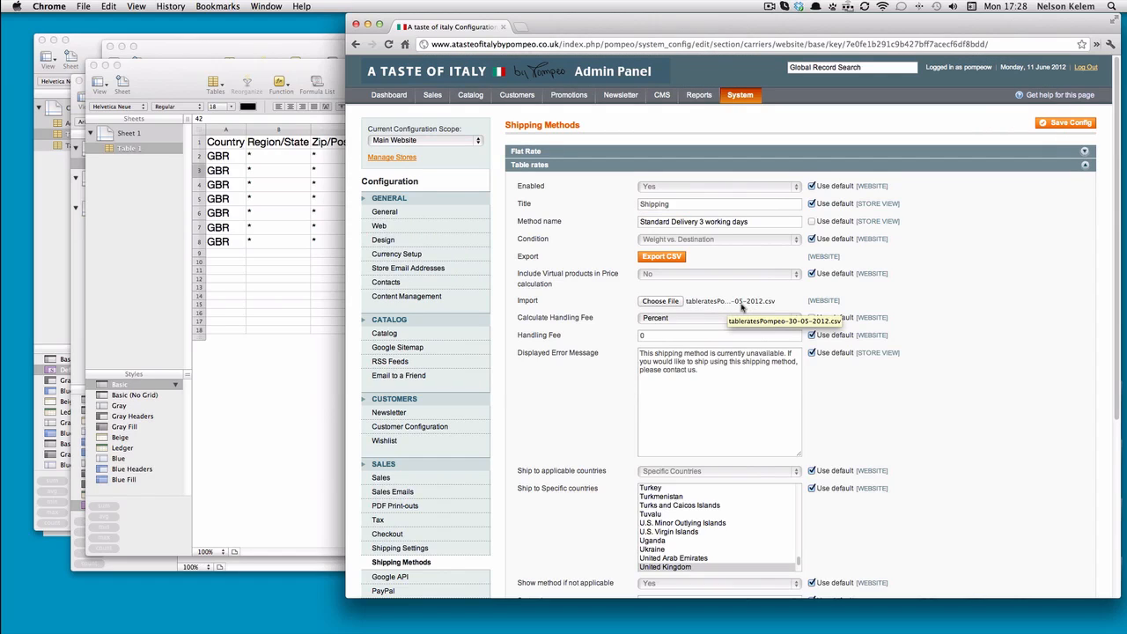
click(1066, 126)
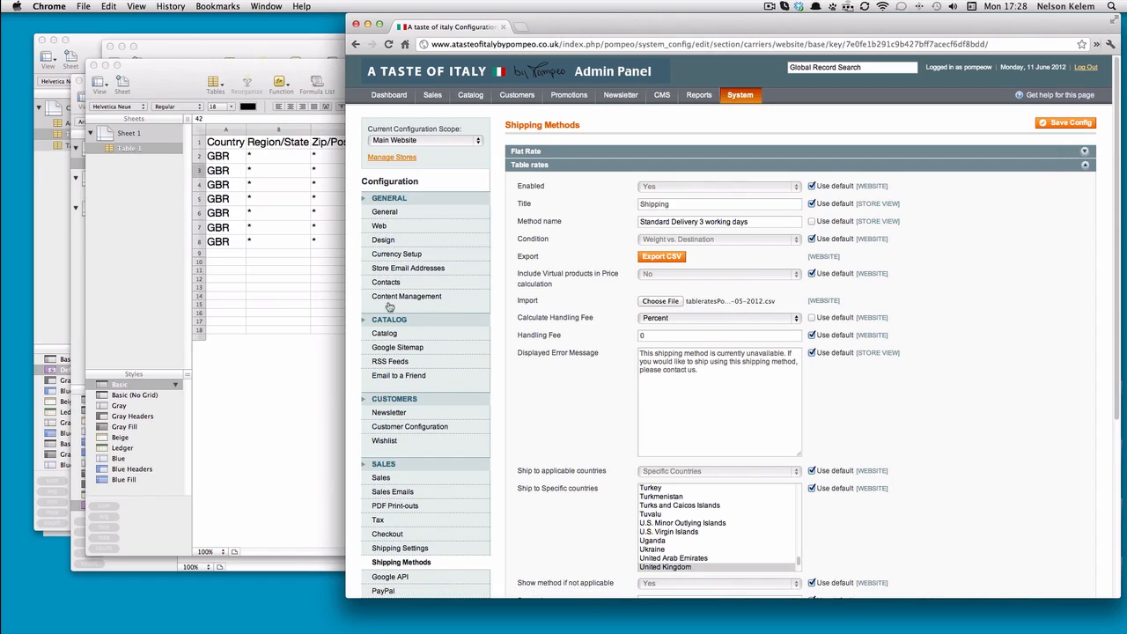
Step: Switch to Numbers and examine the CSV and Excel export options for the rates table, including the Unicode (UTF-8) text encoding for CSV
click(280, 279)
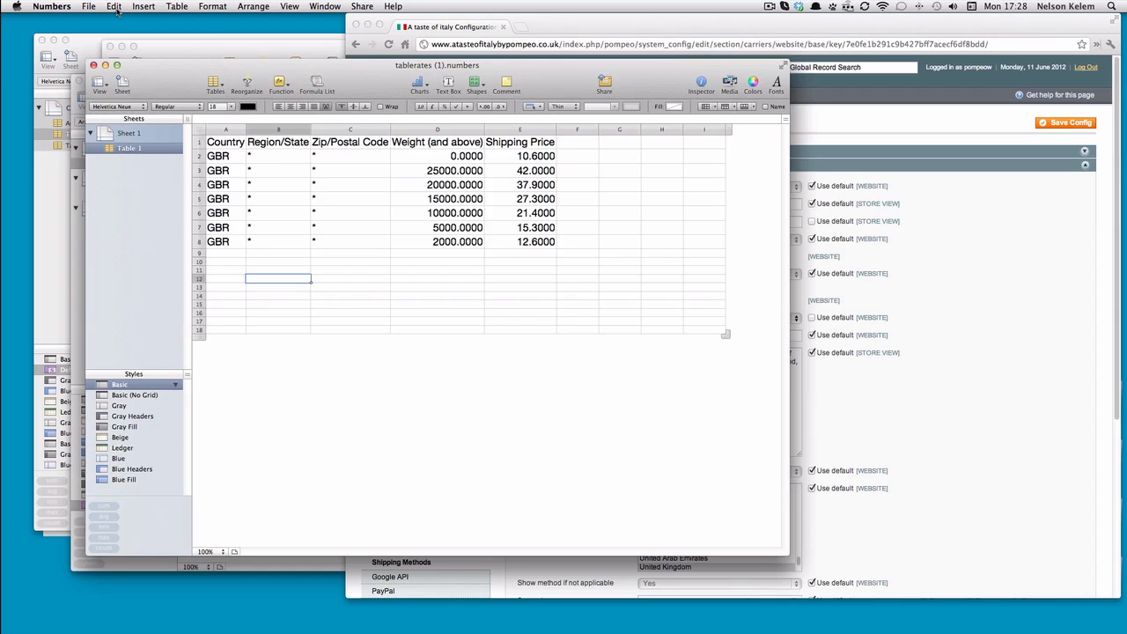
click(89, 7)
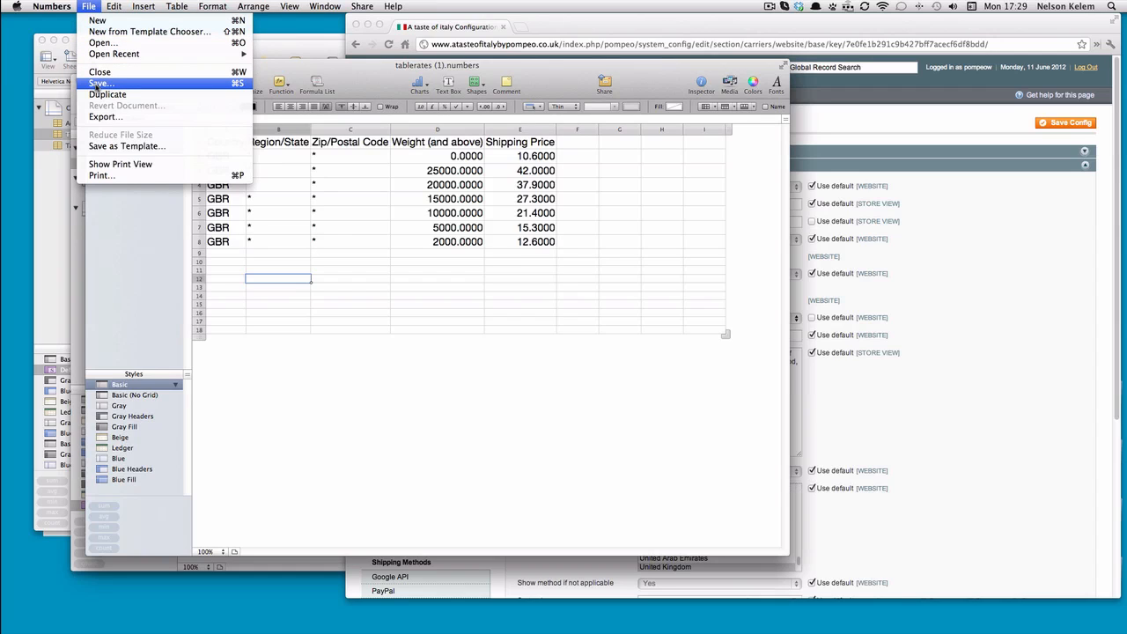
click(101, 118)
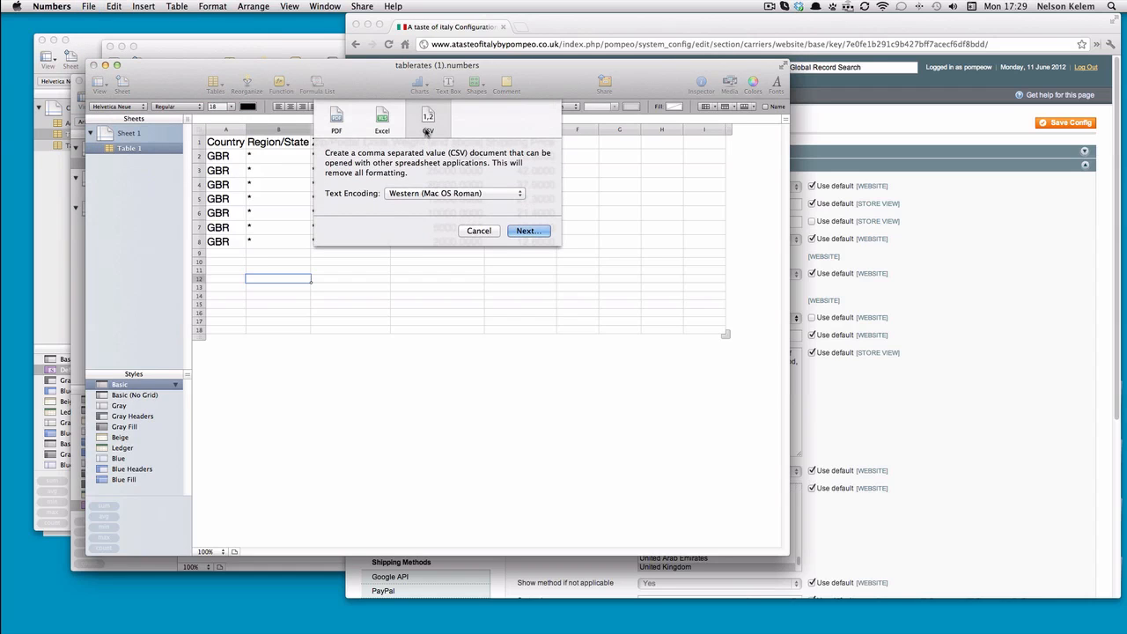
click(450, 193)
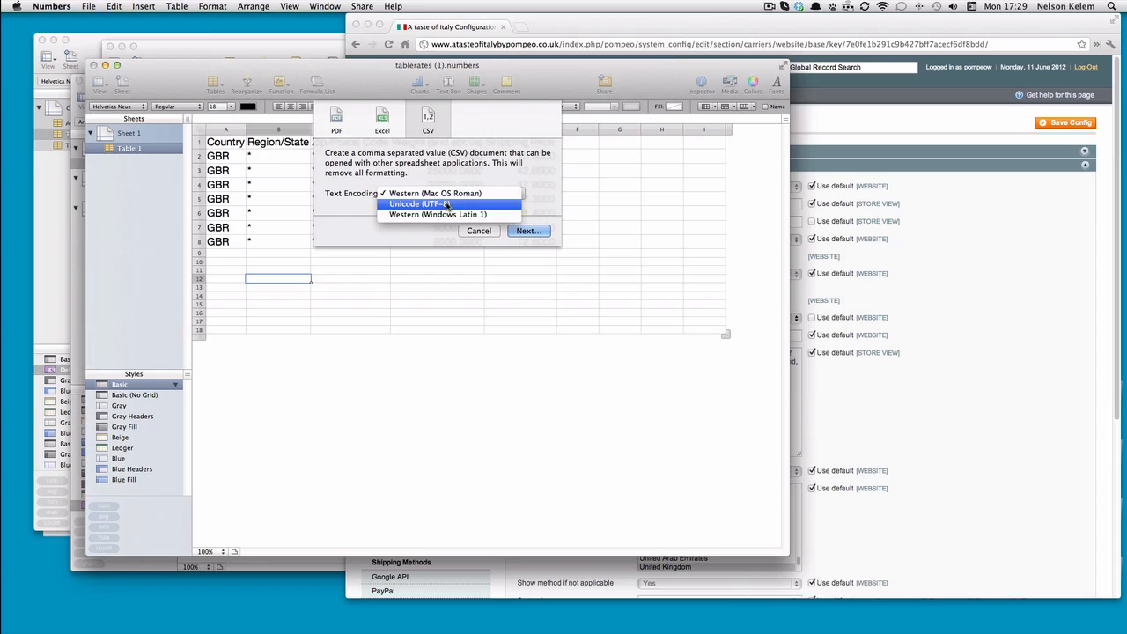
click(448, 204)
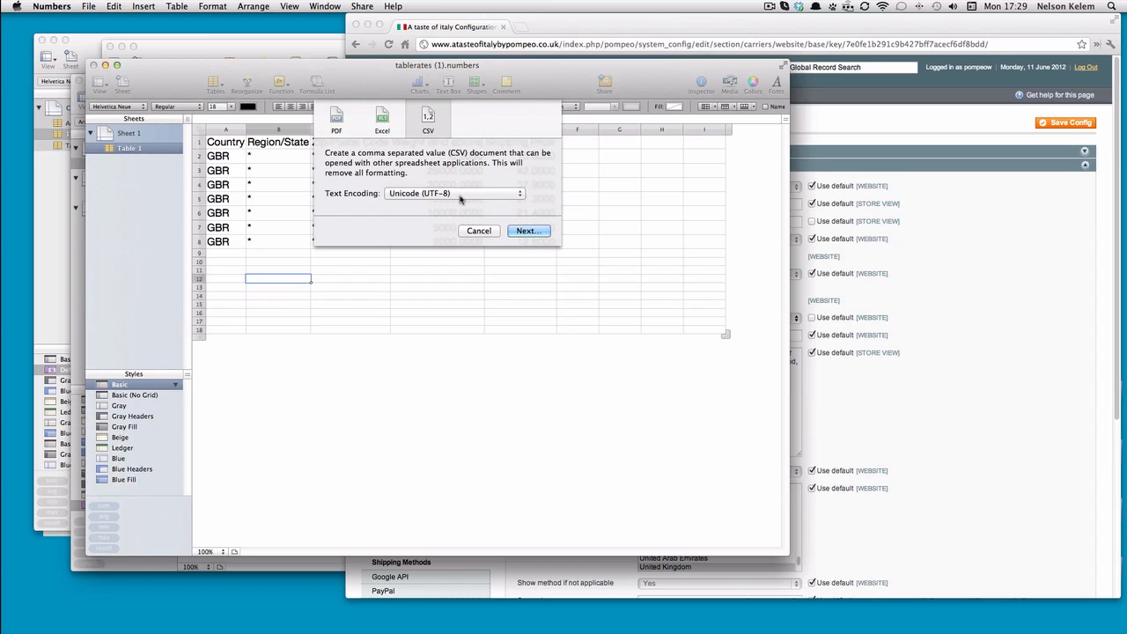
click(383, 120)
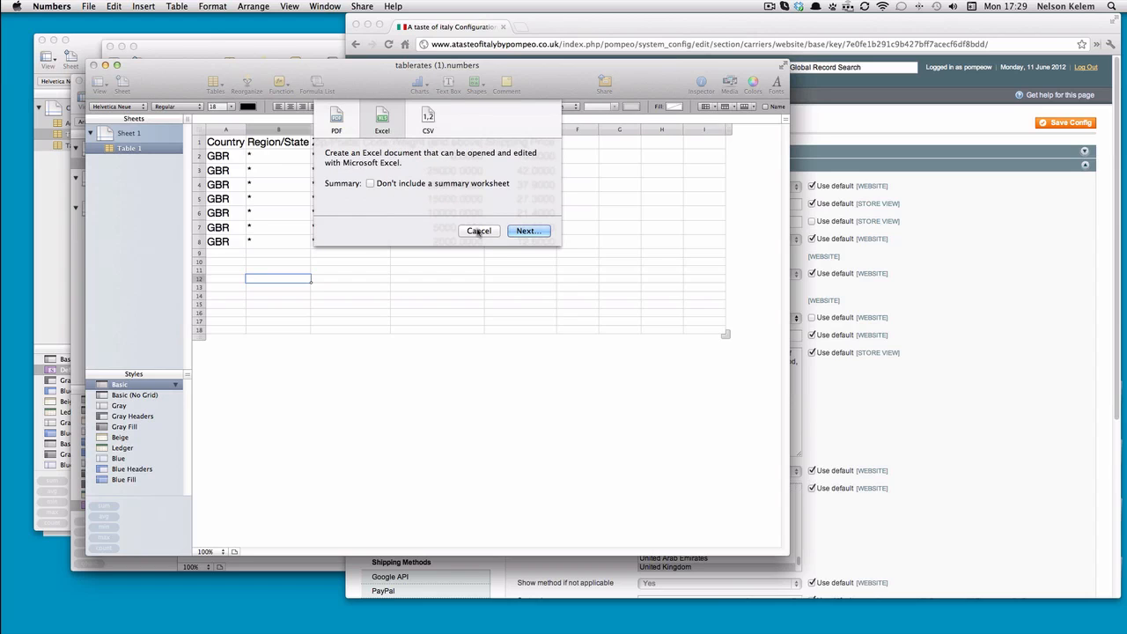
click(956, 262)
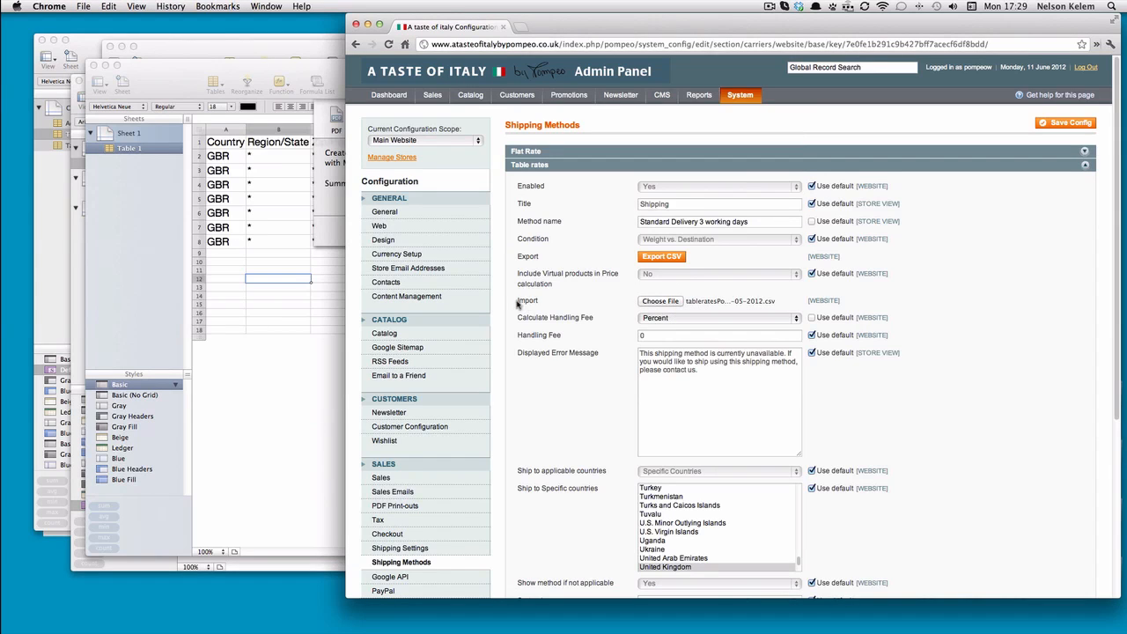
click(264, 365)
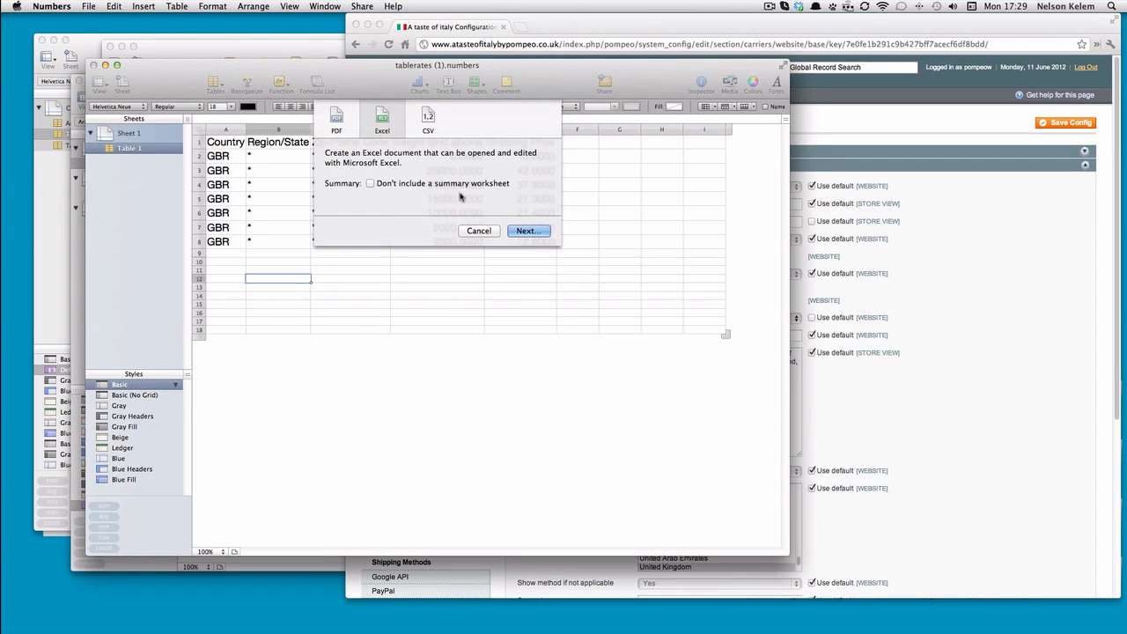
click(431, 126)
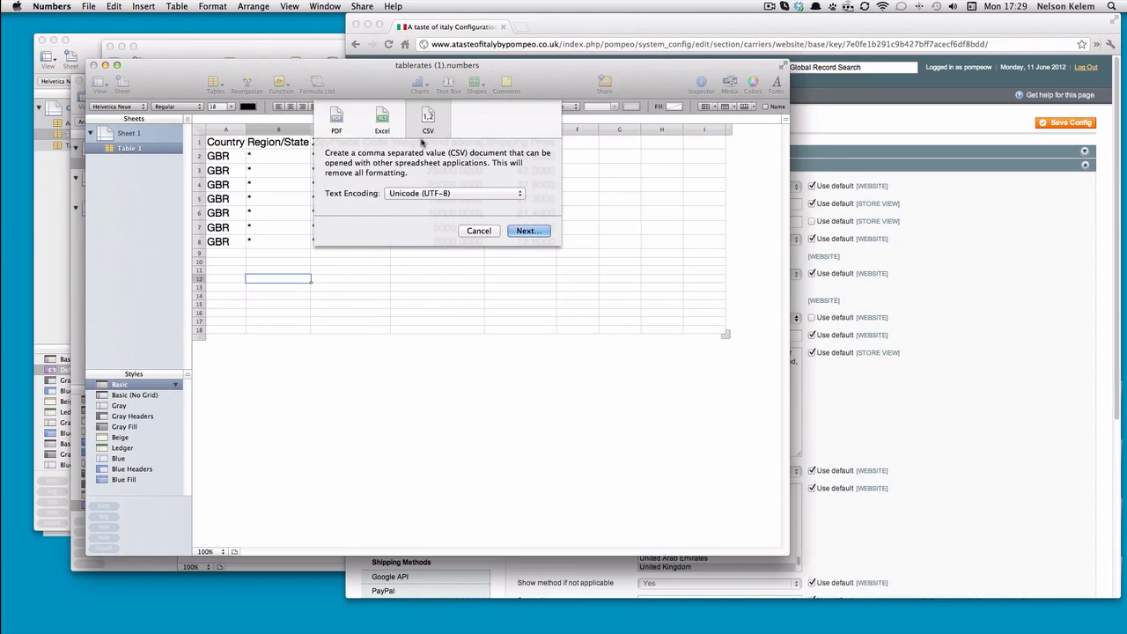
click(381, 123)
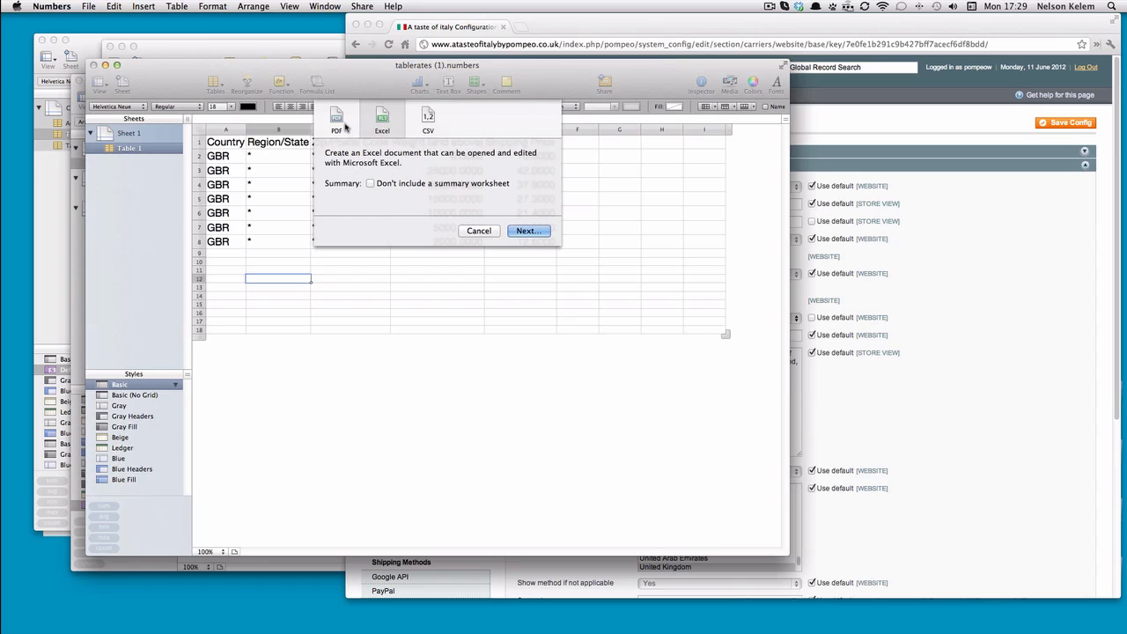
click(428, 121)
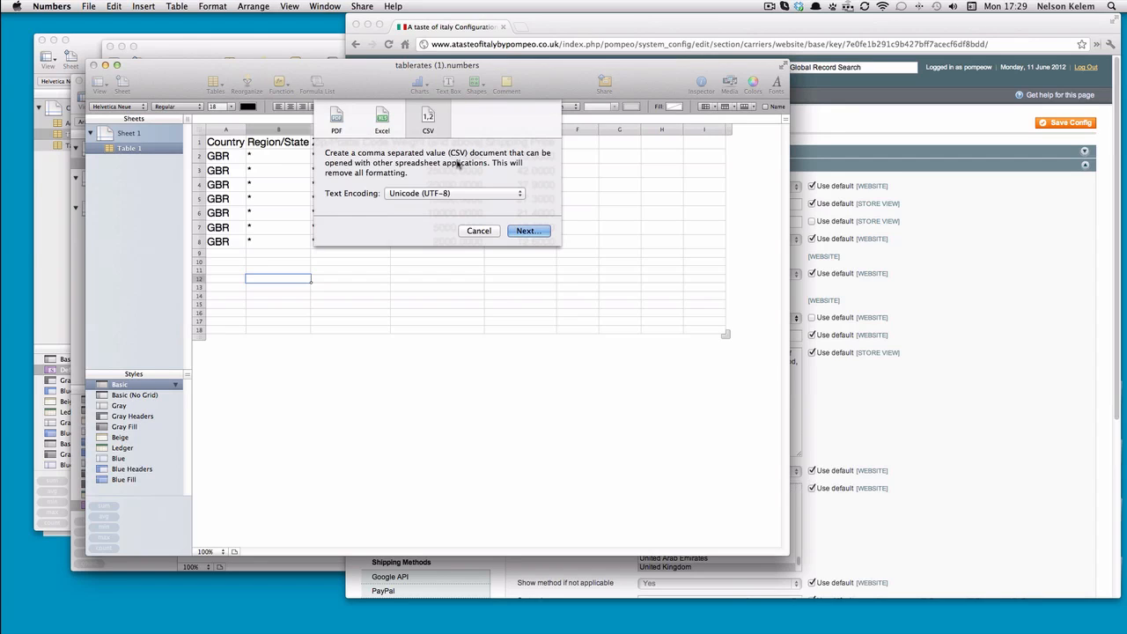
click(479, 231)
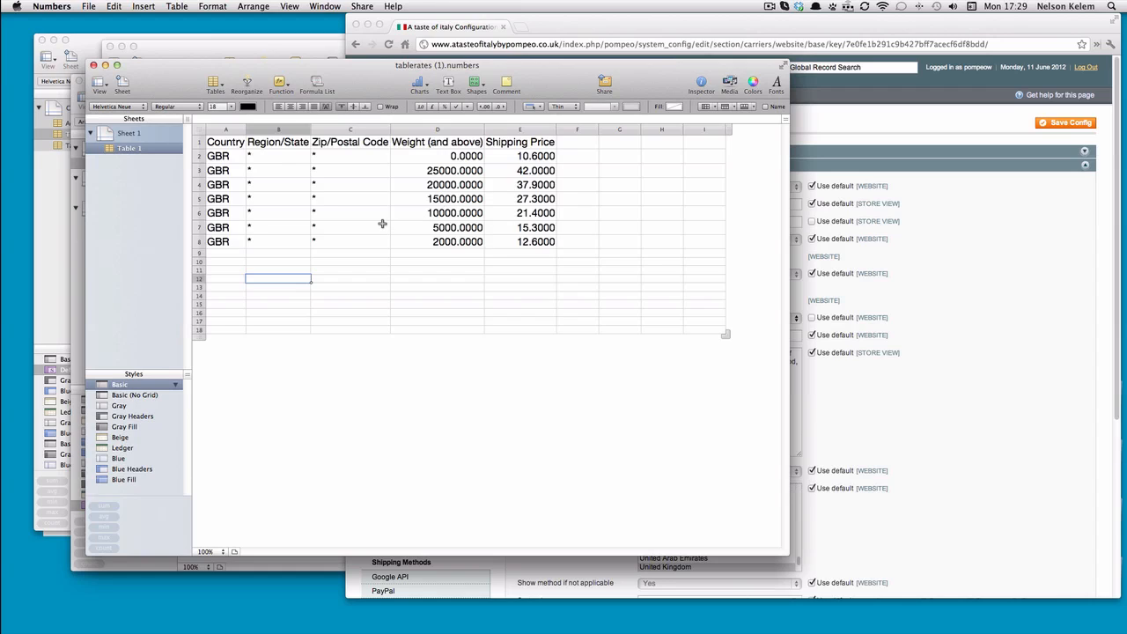
Step: Inspect the Zip/Postal Code wildcards, return to Chrome and examine the Calculate Handling Fee choices in the Table rates settings
click(319, 156)
click(318, 171)
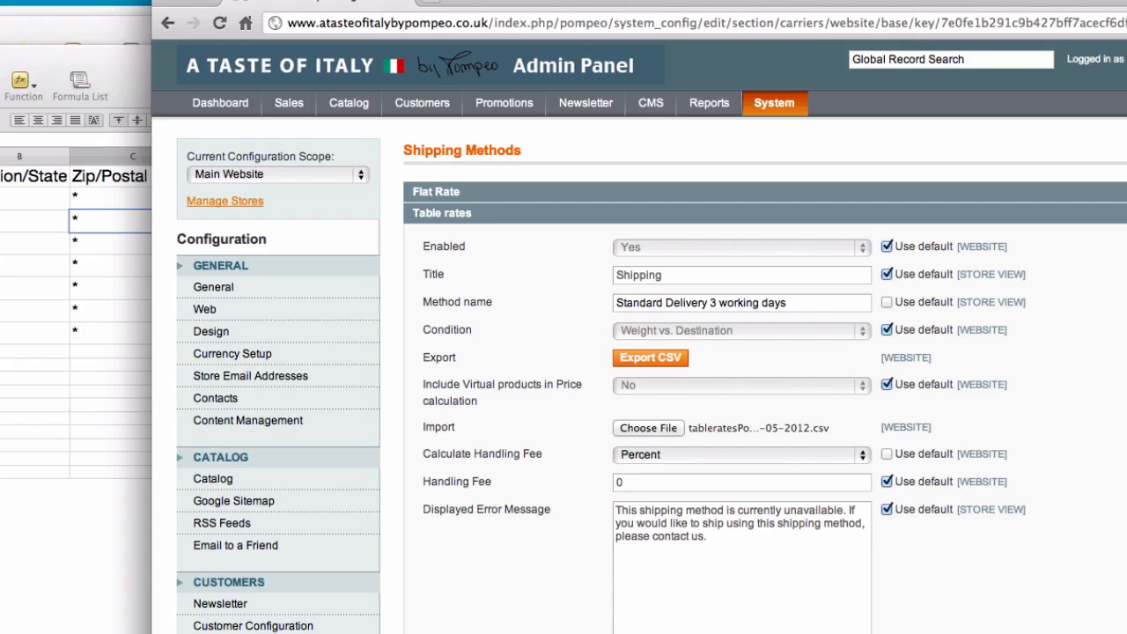
click(693, 457)
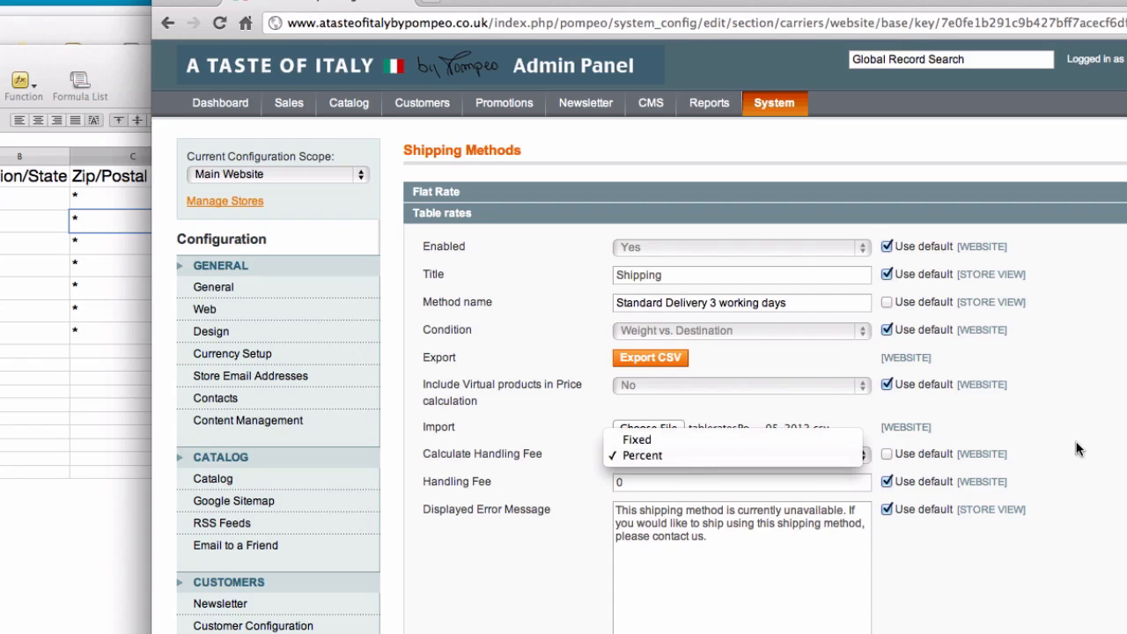
click(1124, 437)
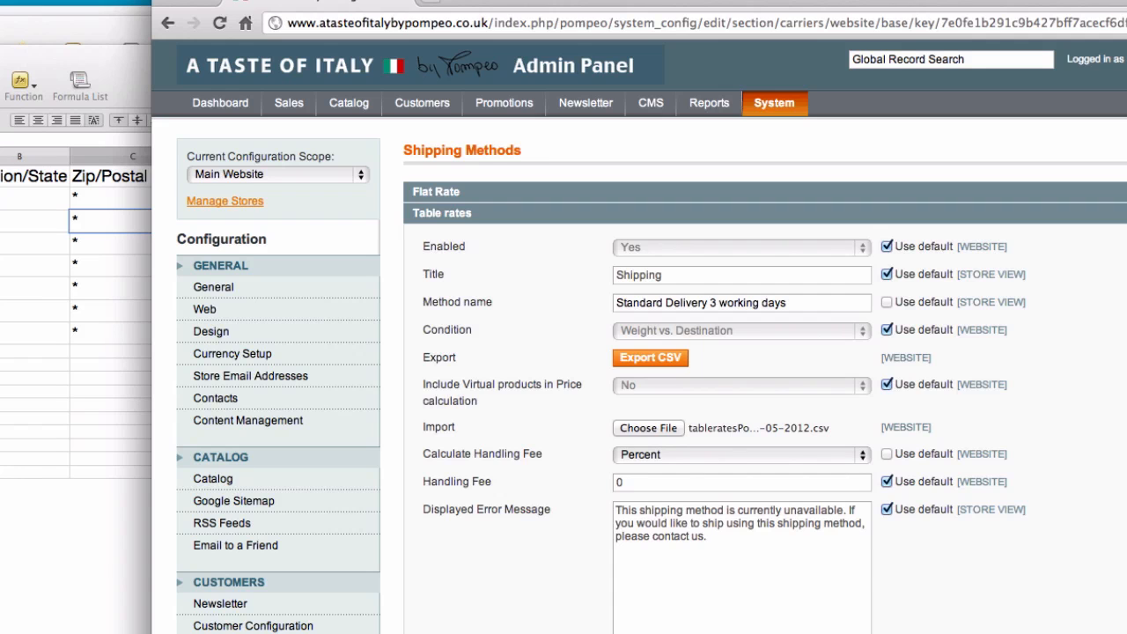
scroll(640, 336, down, 3)
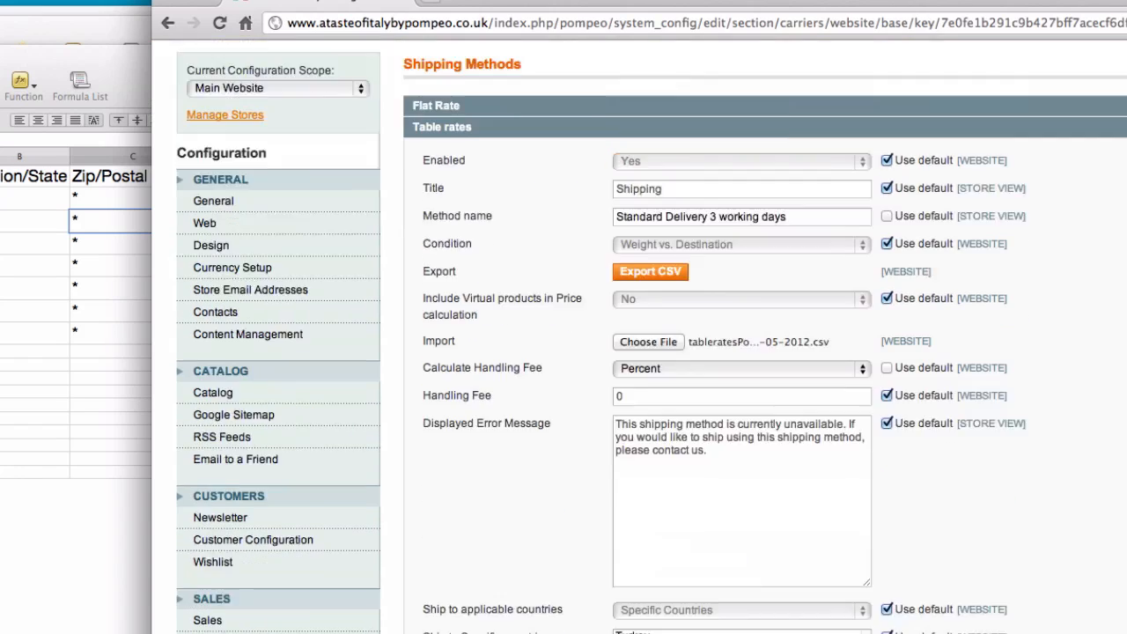
scroll(639, 337, up, 3)
mouse_move(651, 106)
click(749, 152)
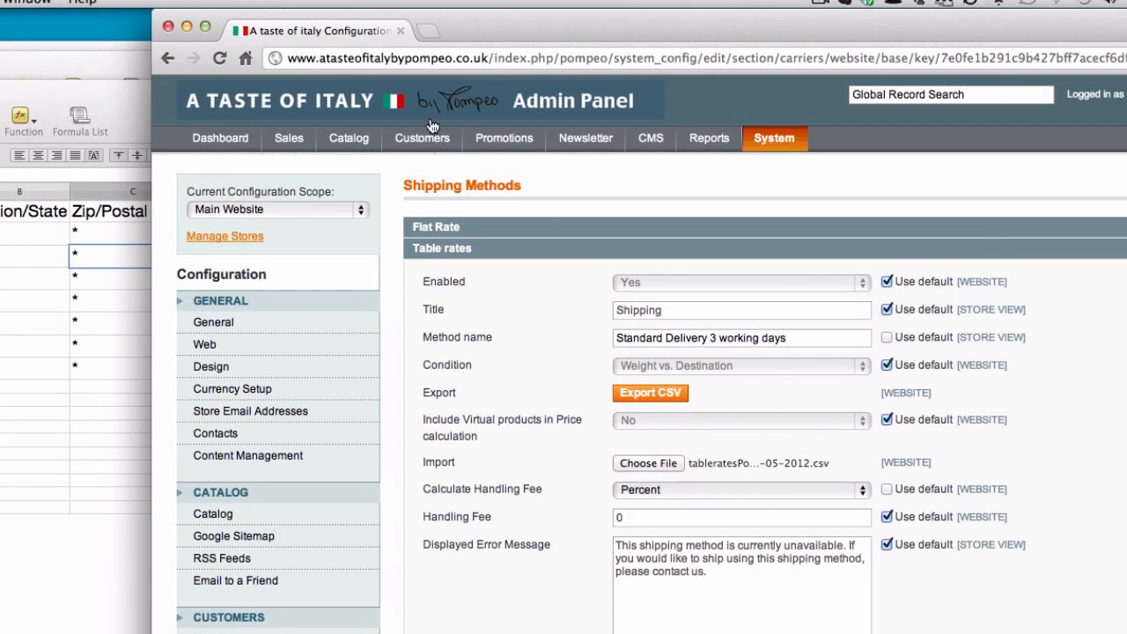
Step: Open the Manage Customers list and look over the Catalog and Sales sections of the admin navigation
mouse_move(427, 106)
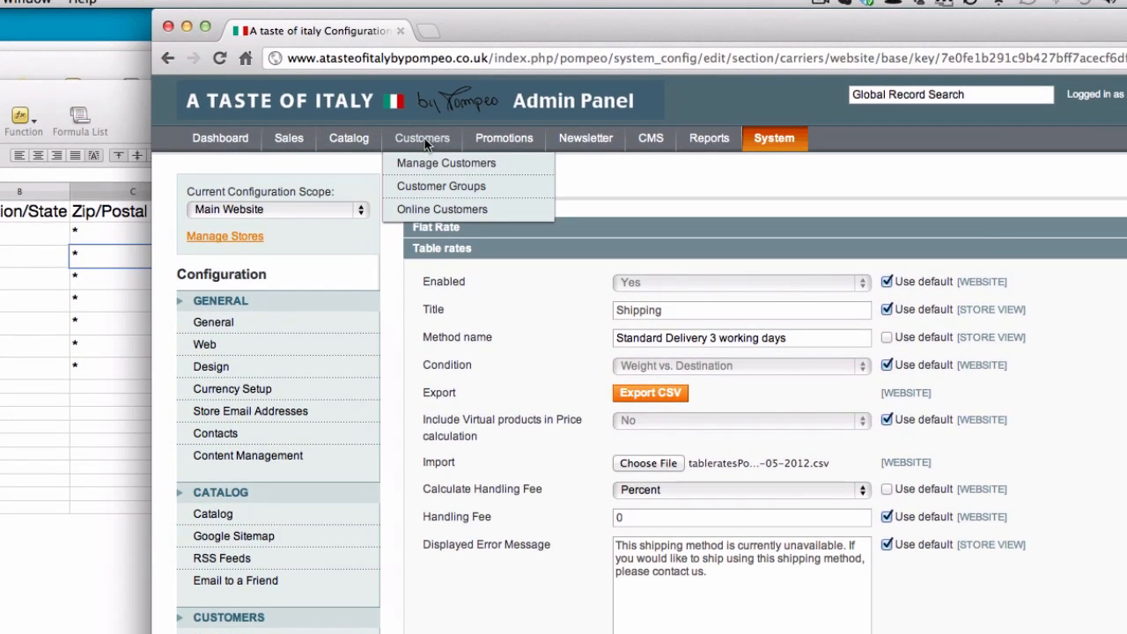
mouse_move(349, 144)
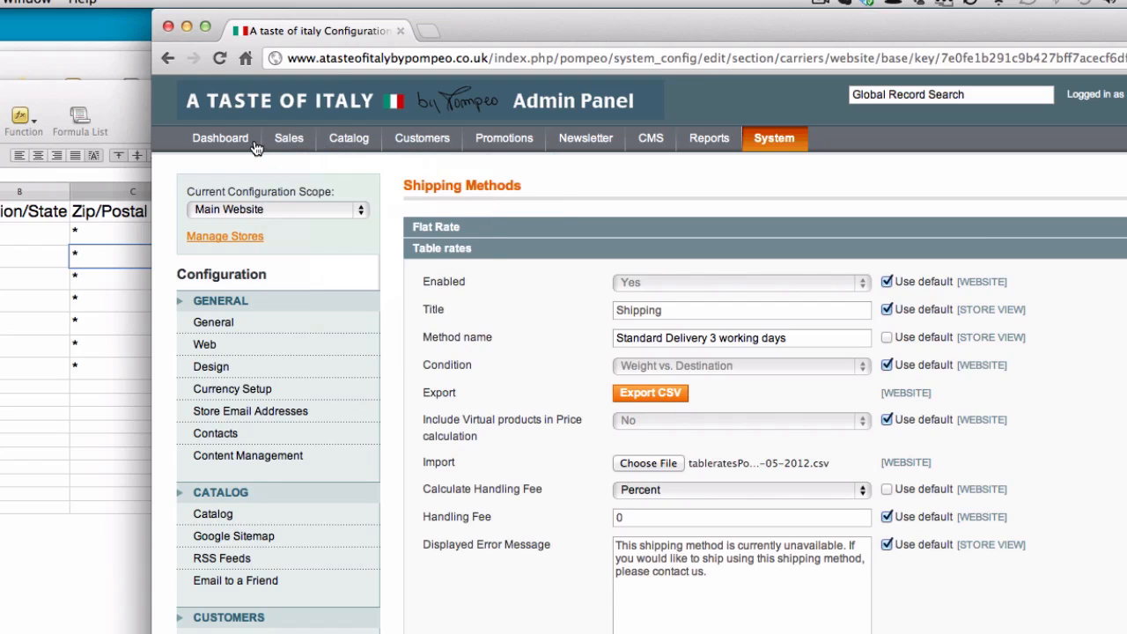
mouse_move(423, 139)
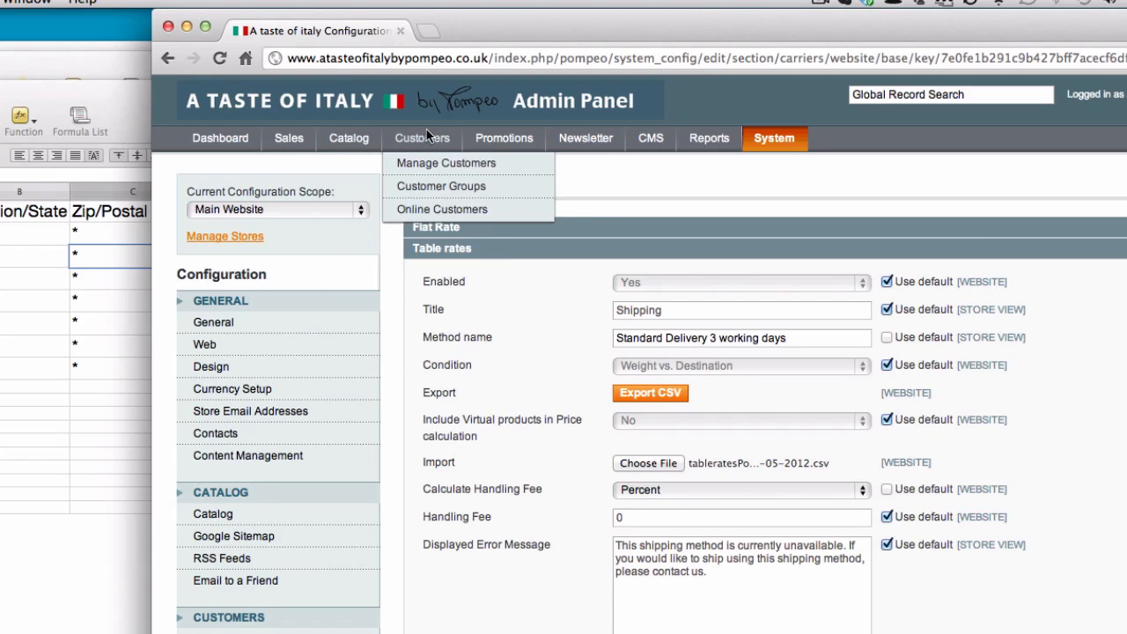
click(415, 162)
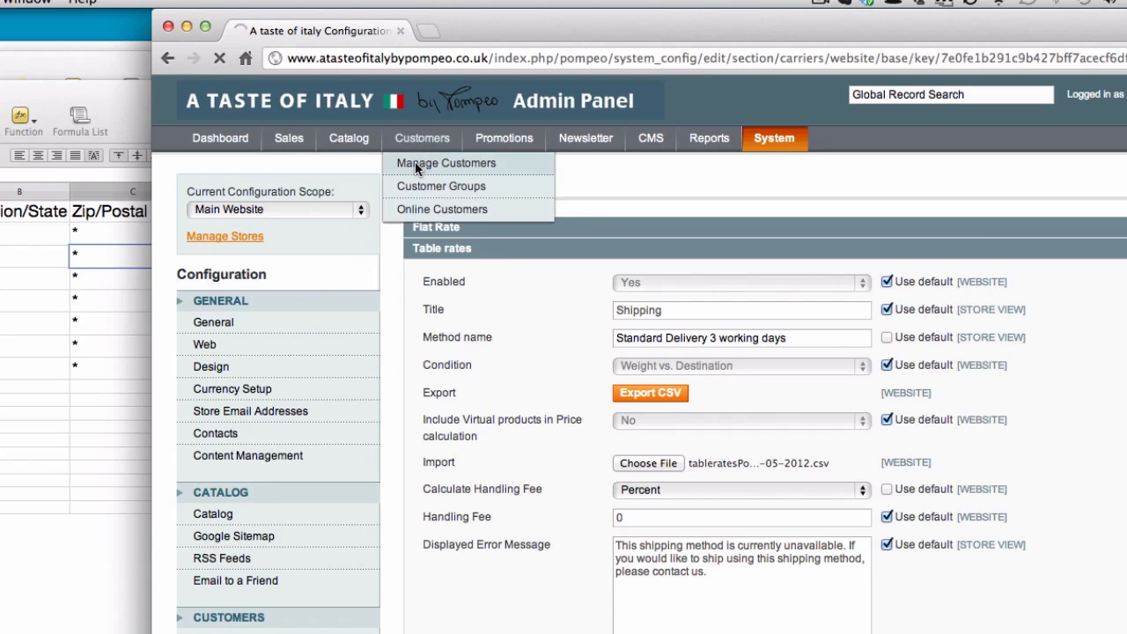
mouse_move(349, 141)
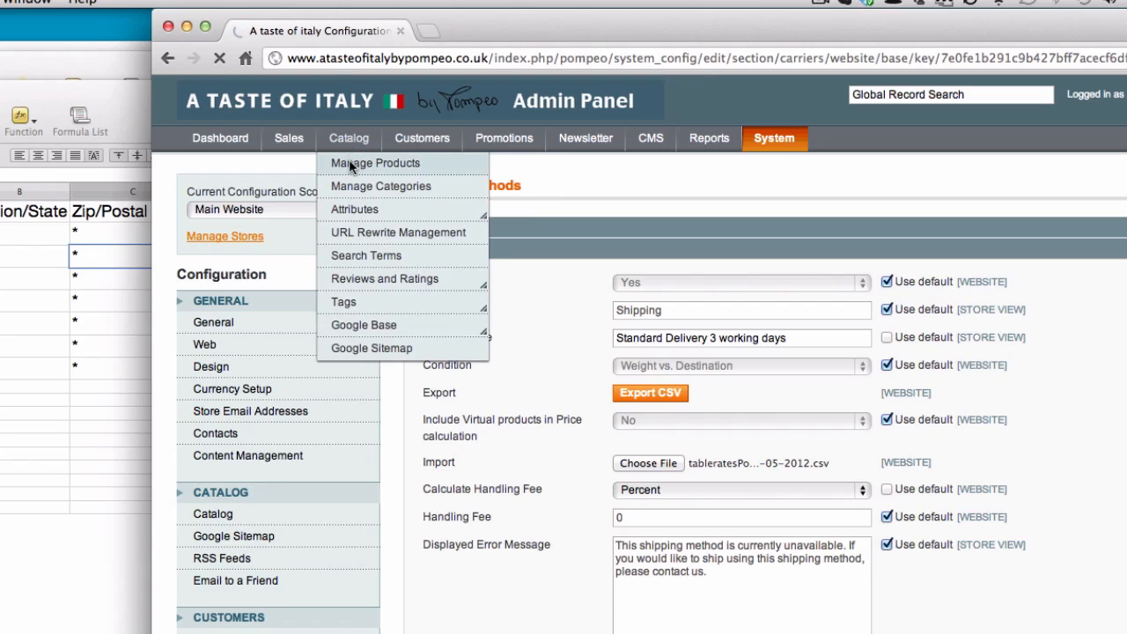
mouse_move(289, 139)
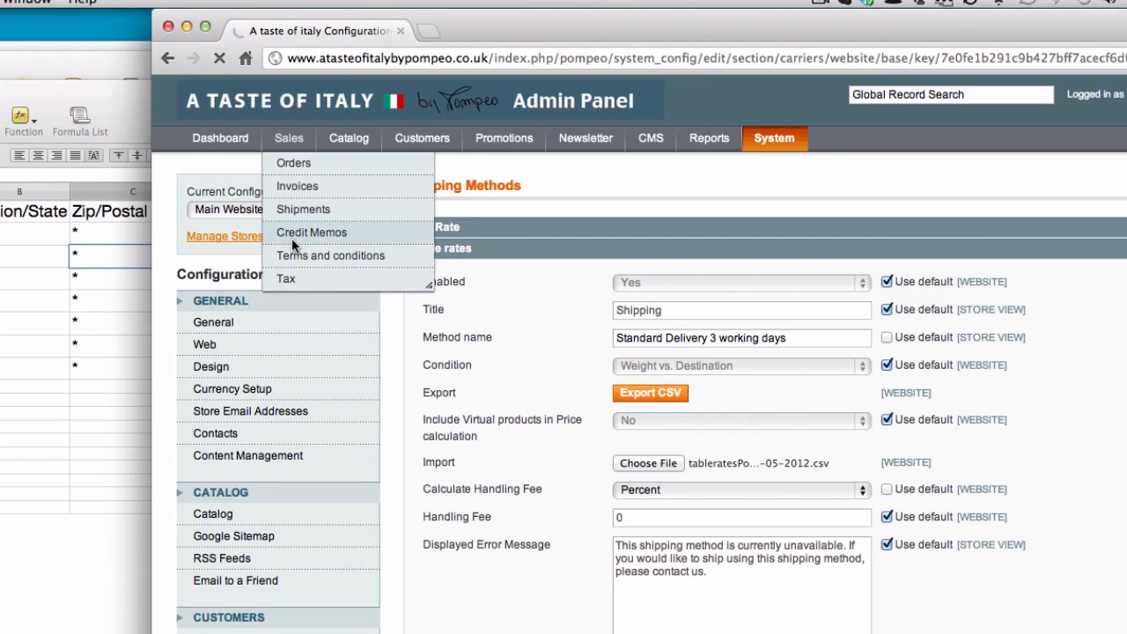
mouse_move(289, 278)
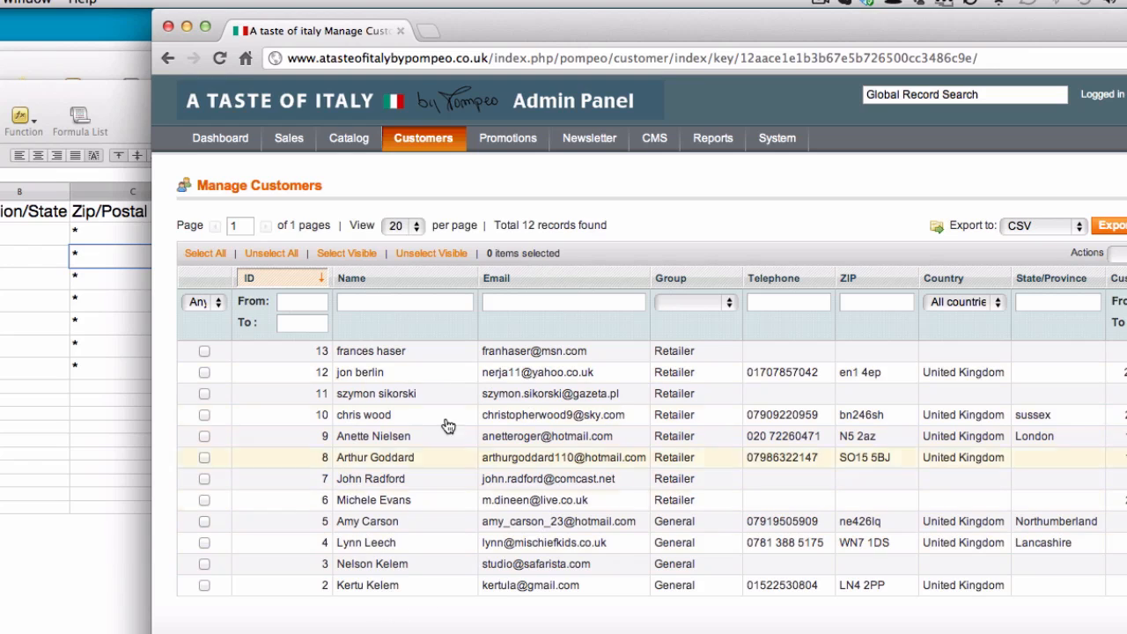
Step: Open the first customer's record in the list and expand its Recent Orders, Shopping Cart and Wishlist sections
click(429, 358)
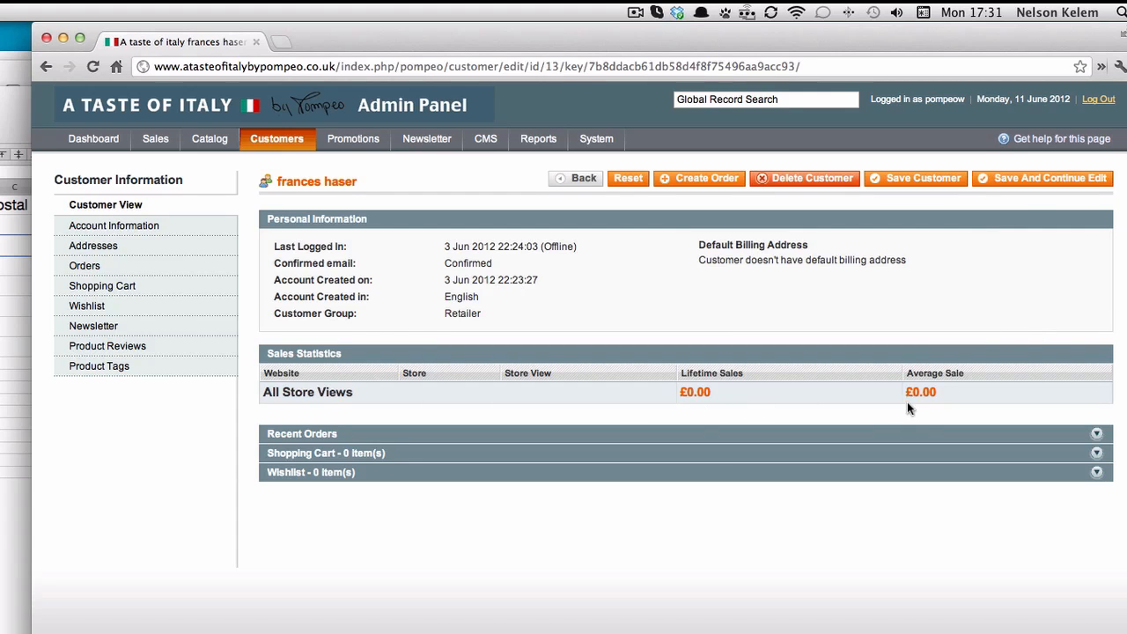
click(336, 437)
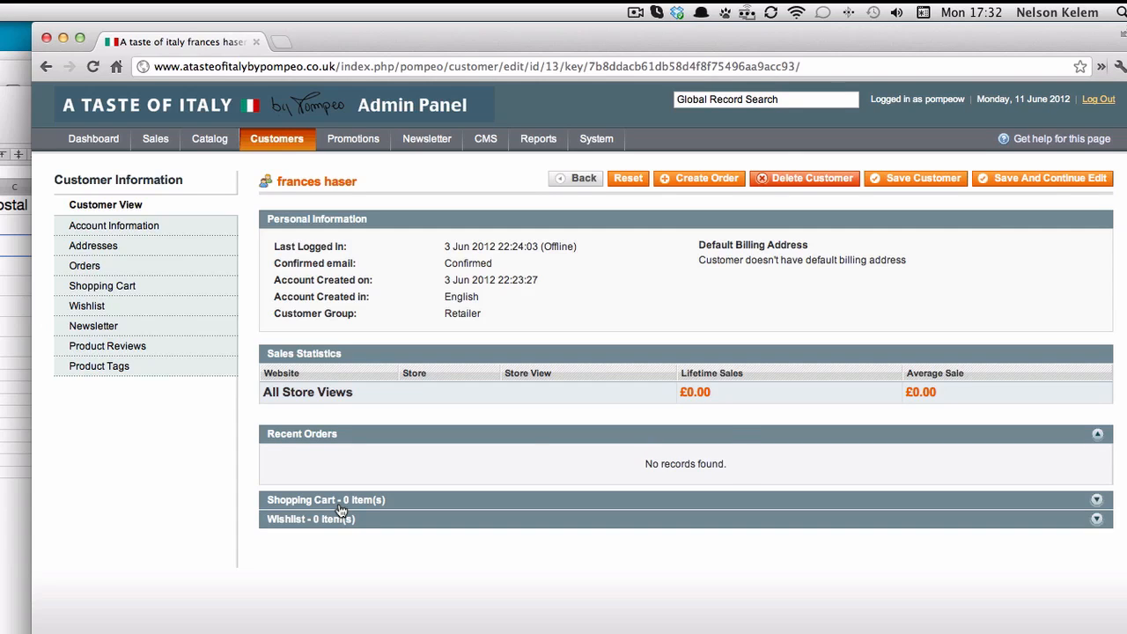
click(338, 502)
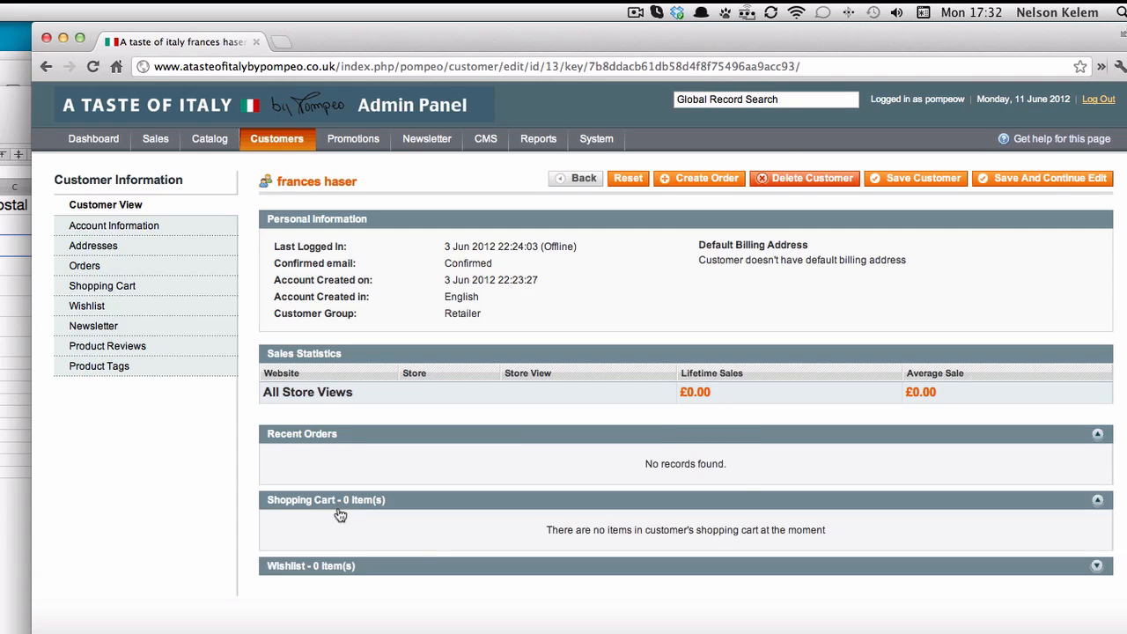
click(335, 571)
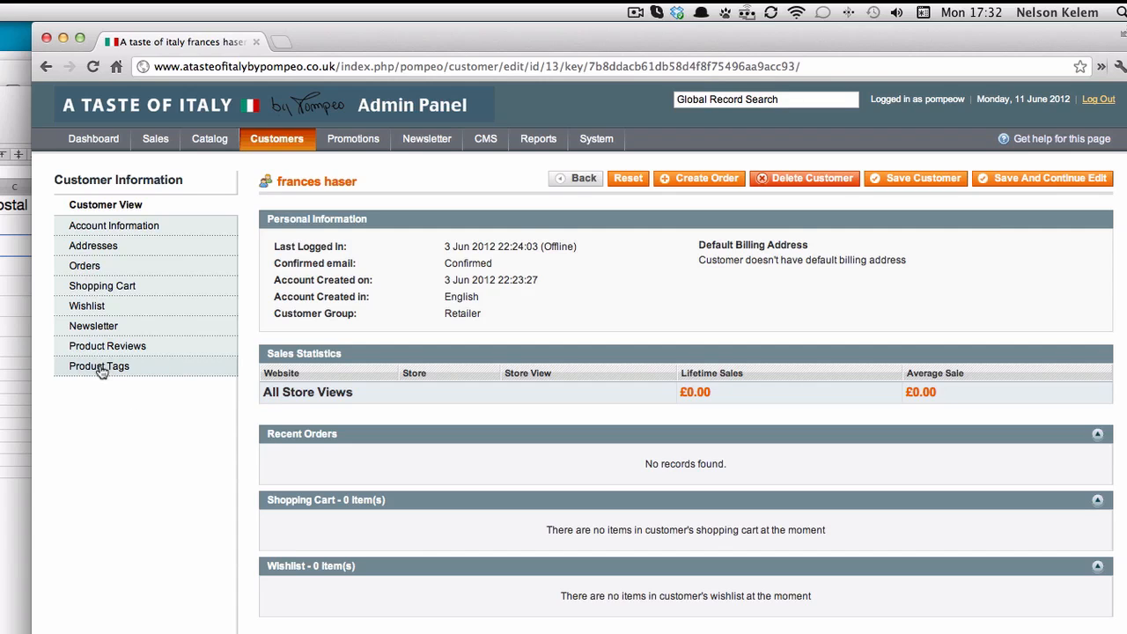
Step: Look through the customer's Account Information, Addresses, Orders and Shopping Cart pages and return to the customer list
click(112, 231)
click(104, 245)
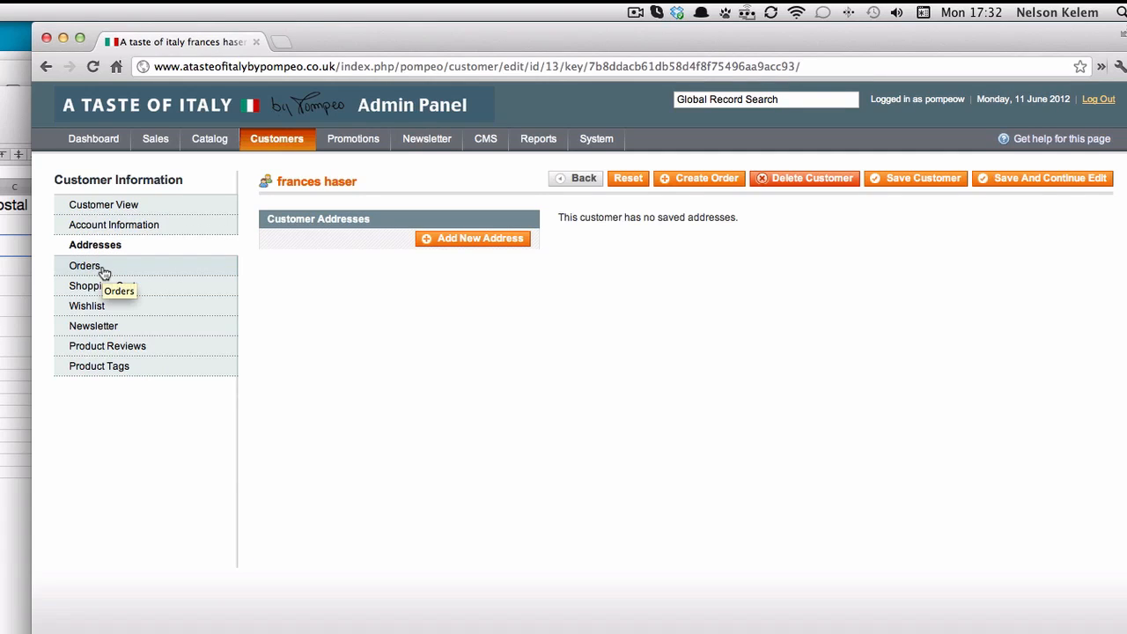
click(100, 268)
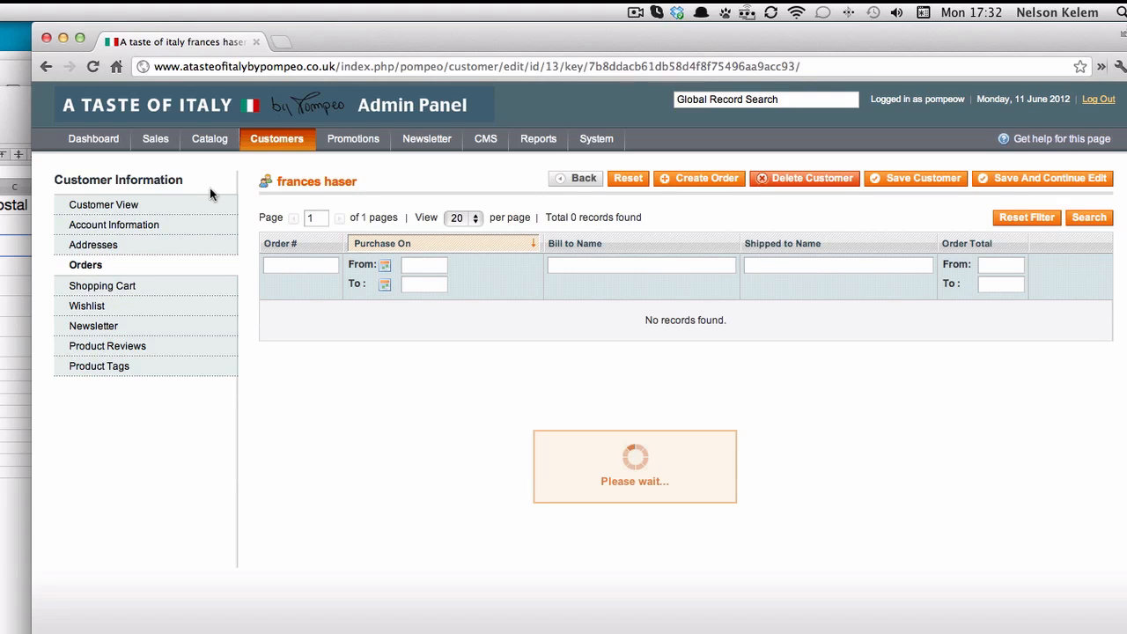
click(47, 68)
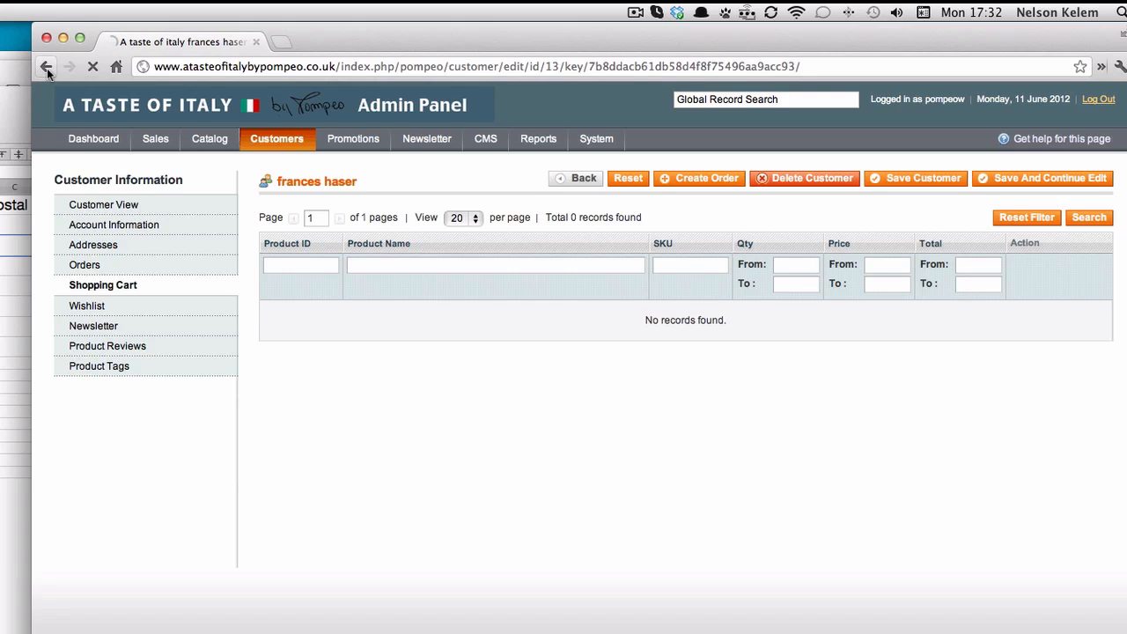
Step: Open the fourth customer's record in the list and expand its Recent Orders, Shopping Cart and Wishlist sections
mouse_move(265, 139)
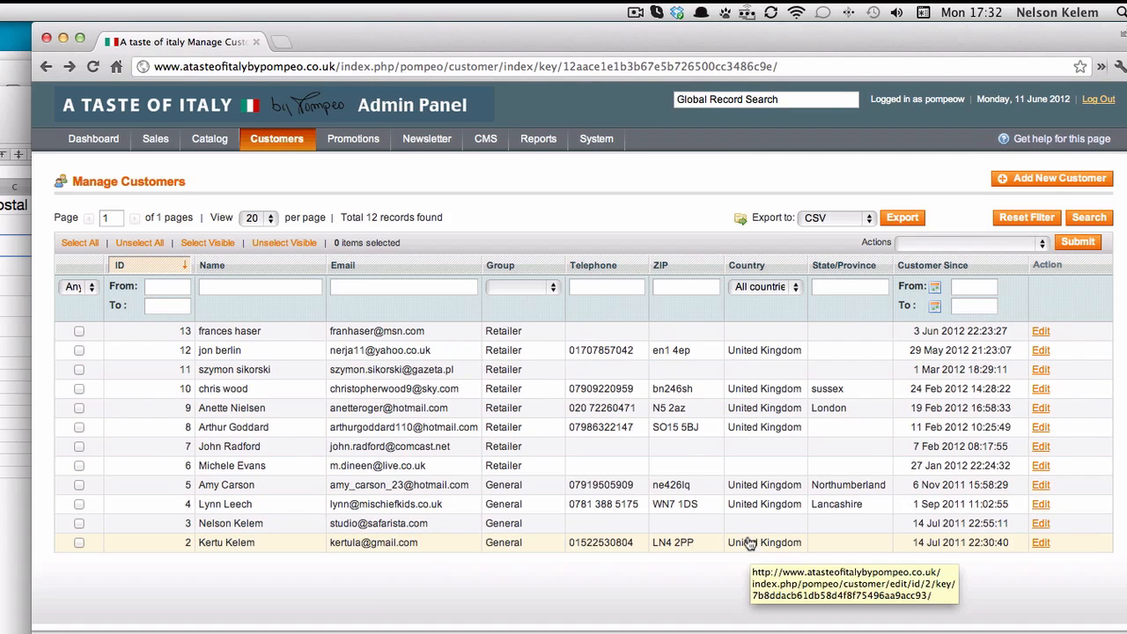
click(758, 390)
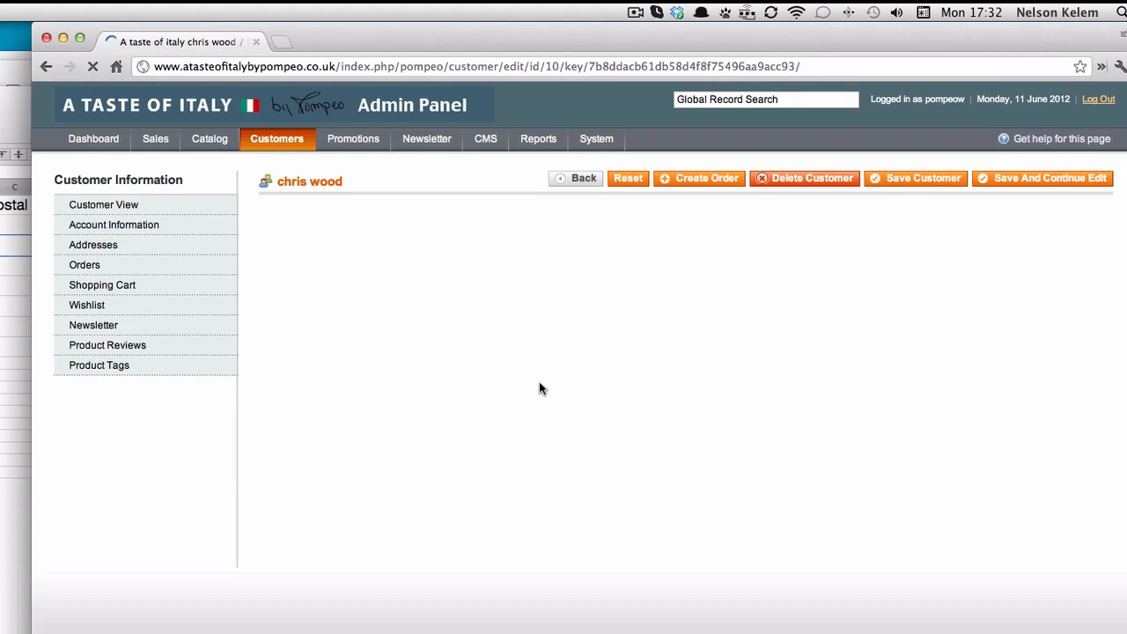
click(330, 464)
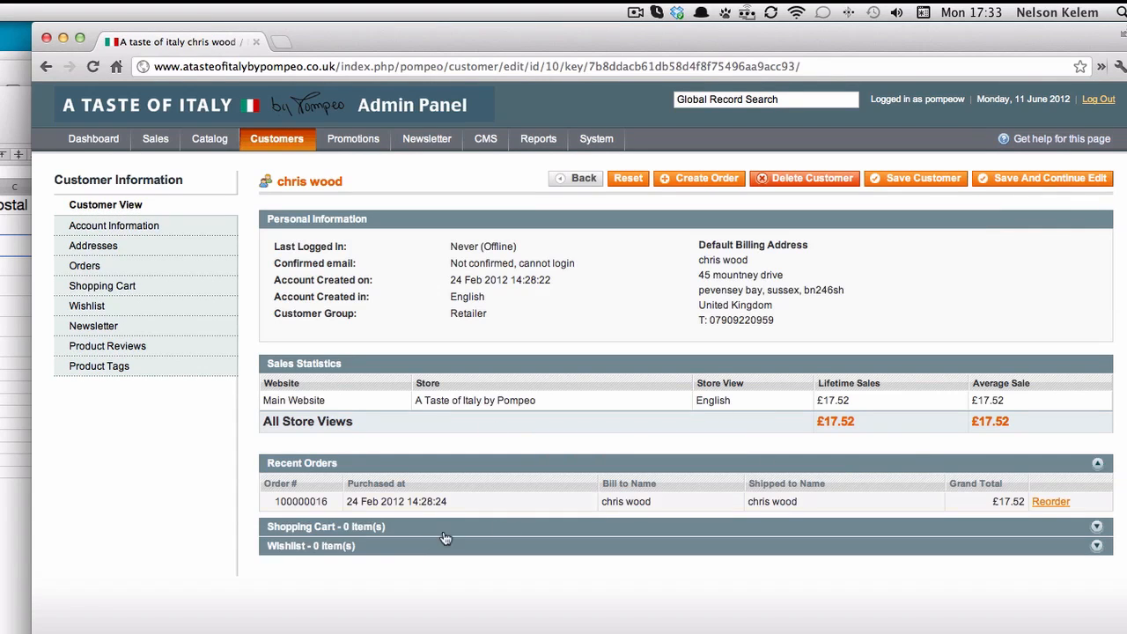
click(320, 528)
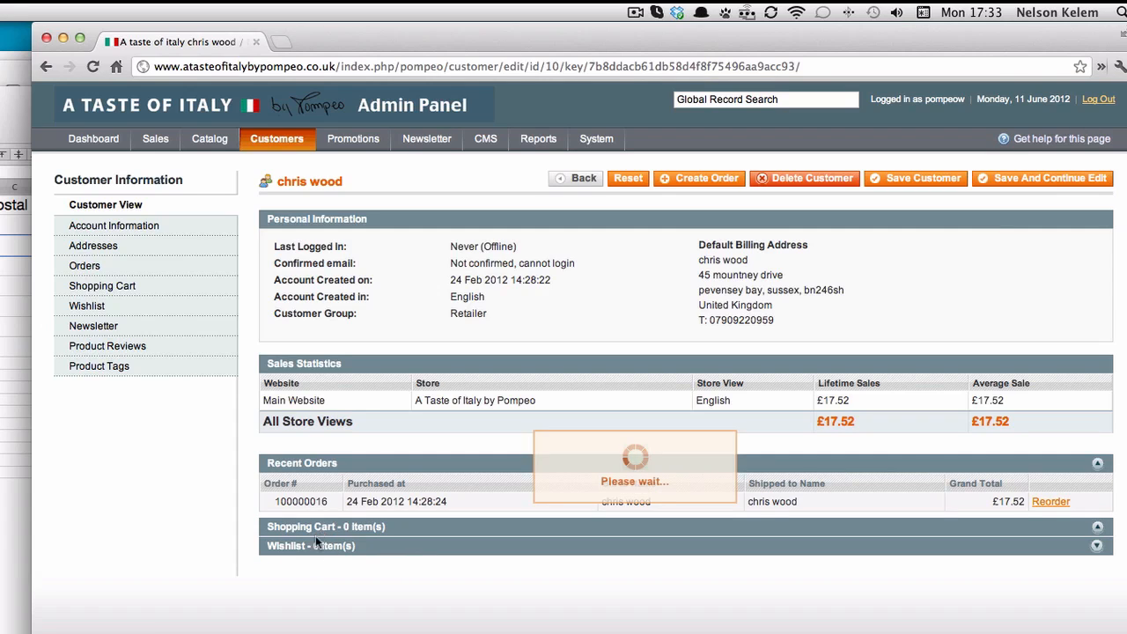
click(316, 594)
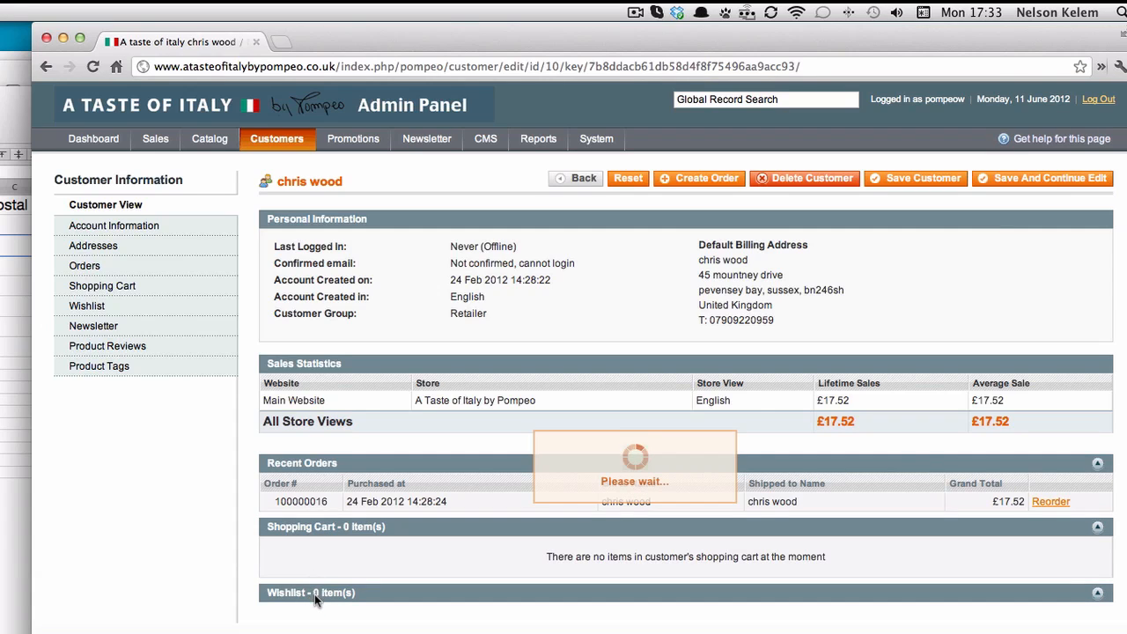